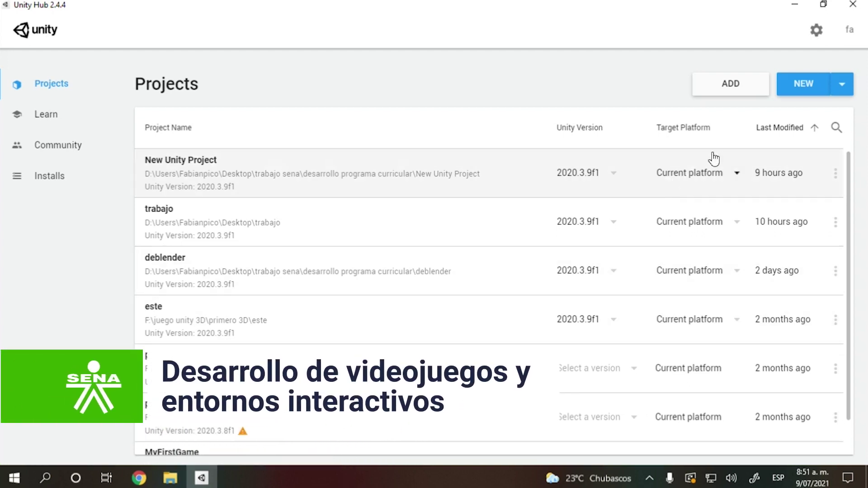
Create a new 3D project named "ejemplo de escenario".
{"action": "left_click", "coordinate": [799, 84]}
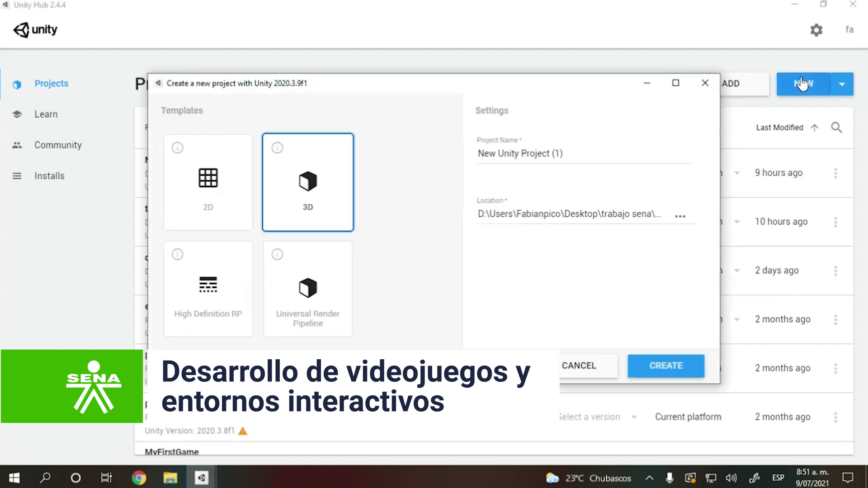
{"action": "left_click", "coordinate": [587, 155]}
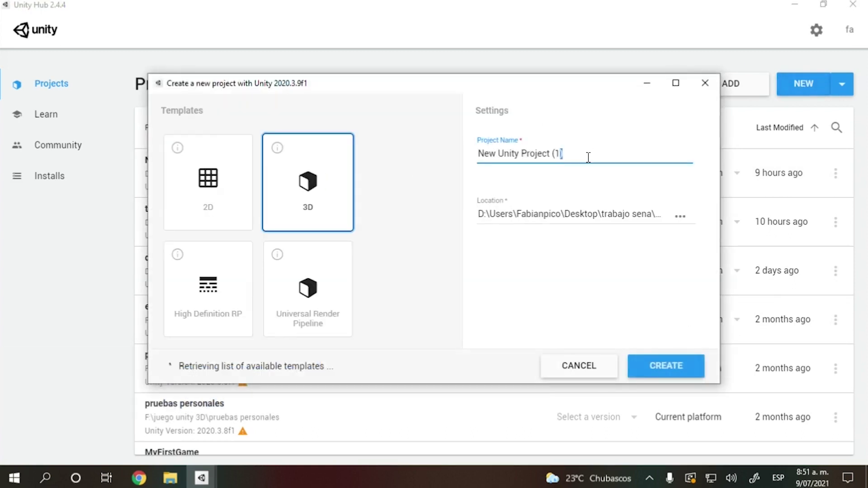
{"action": "key", "text": "ctrl+a"}
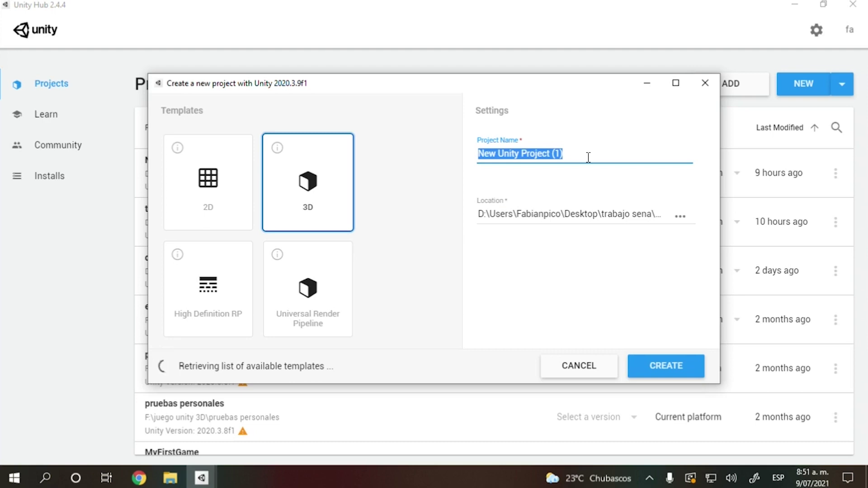
{"action": "type", "text": "ejemplo "}
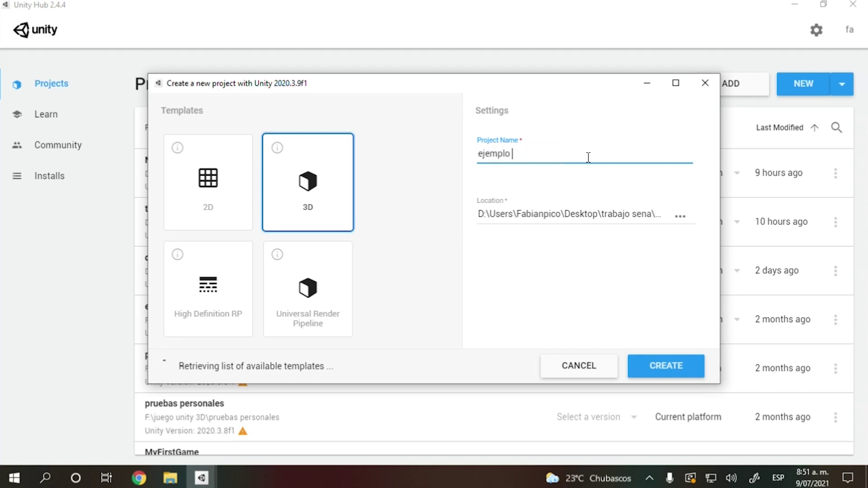
{"action": "type", "text": "de escenario"}
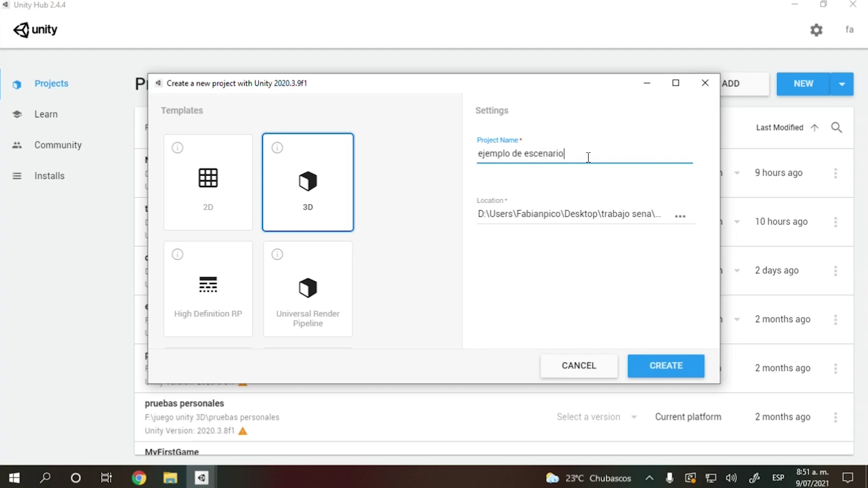
{"action": "left_click", "coordinate": [668, 366]}
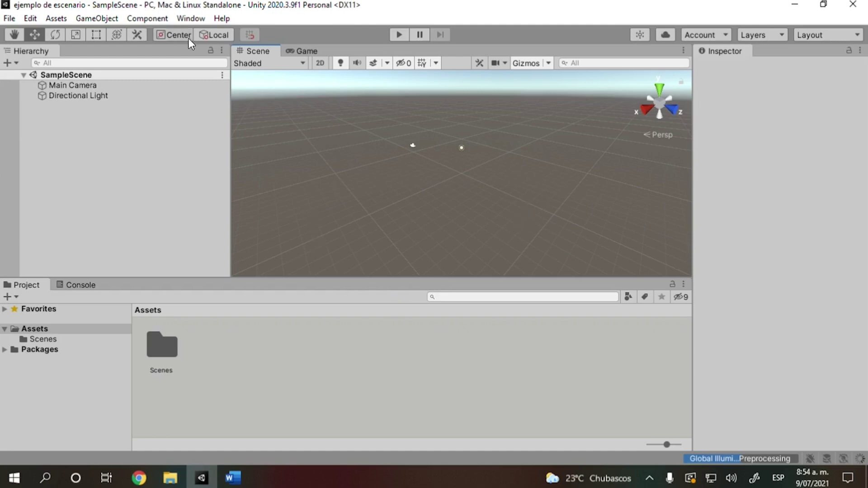
Add a Terrain 3D object to SampleScene, keeping its default name.
{"action": "left_click", "coordinate": [56, 18]}
{"action": "mouse_move", "coordinate": [104, 19]}
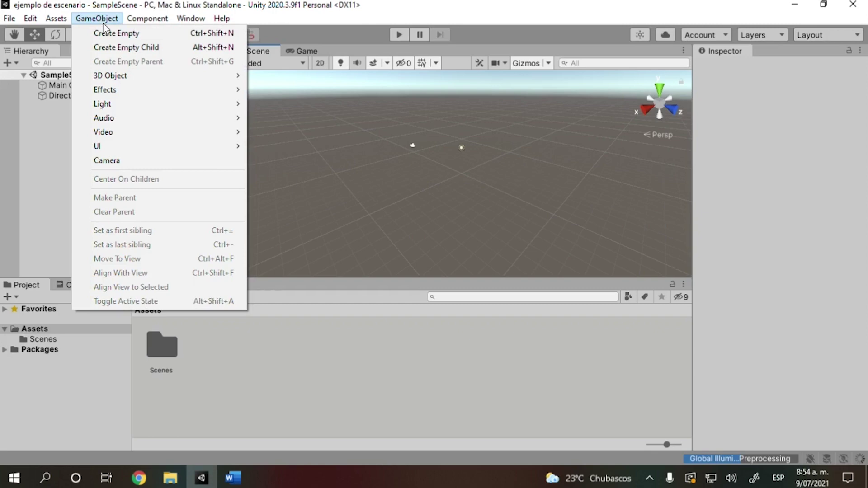
{"action": "mouse_move", "coordinate": [167, 85]}
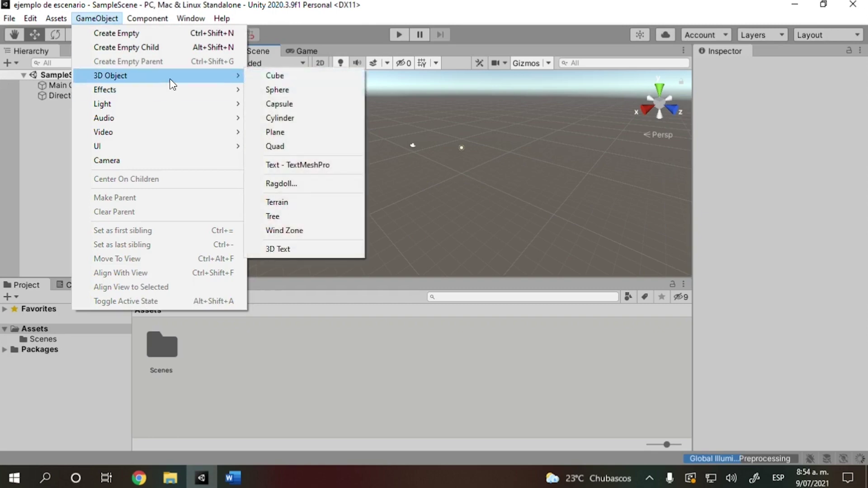
{"action": "left_click", "coordinate": [313, 203]}
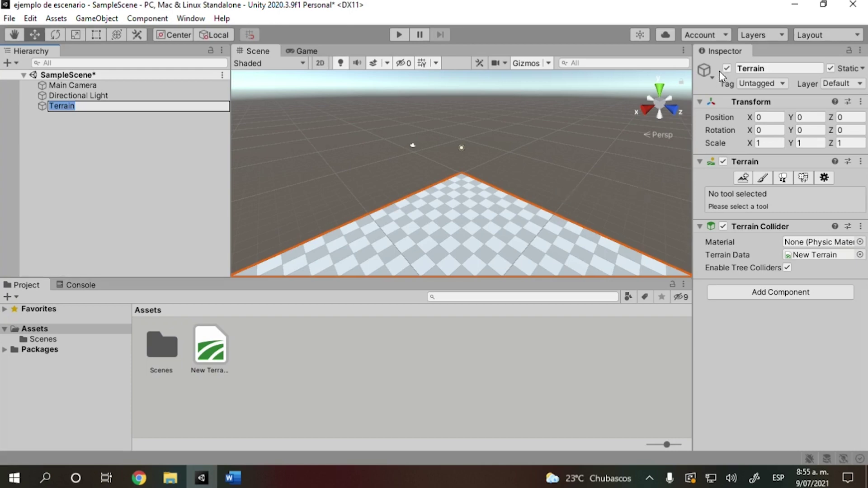
{"action": "left_click", "coordinate": [528, 211]}
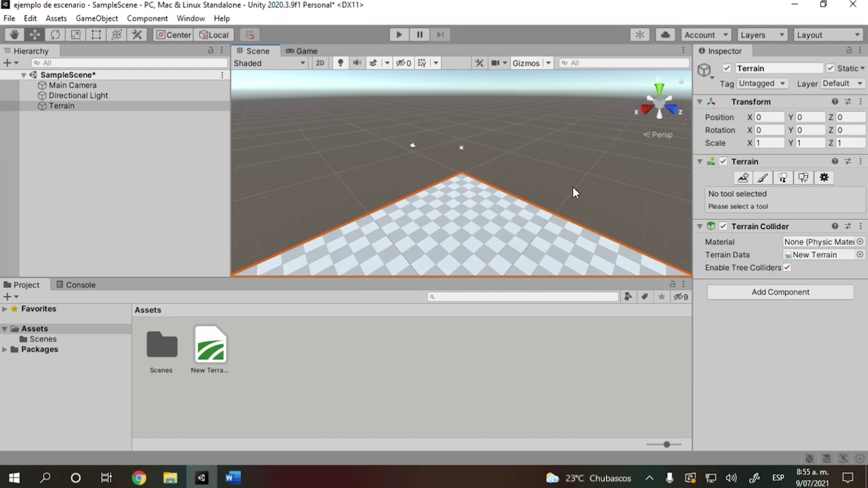
Inspect the new terrain from several viewing angles in the scene.
{"action": "left_click_drag", "start_coordinate": [618, 179], "coordinate": [246, 128], "text": "alt"}
{"action": "left_click_drag", "start_coordinate": [501, 110], "coordinate": [411, 101], "text": "alt"}
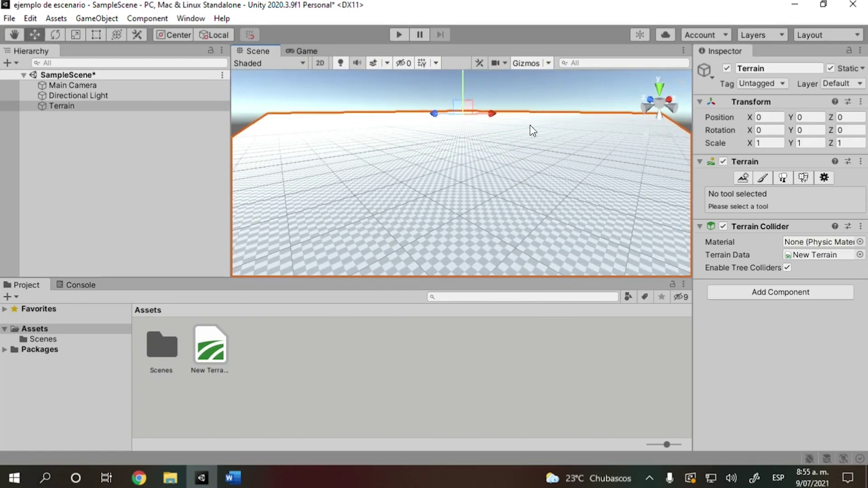
{"action": "left_click_drag", "start_coordinate": [525, 166], "coordinate": [615, 87], "text": "alt"}
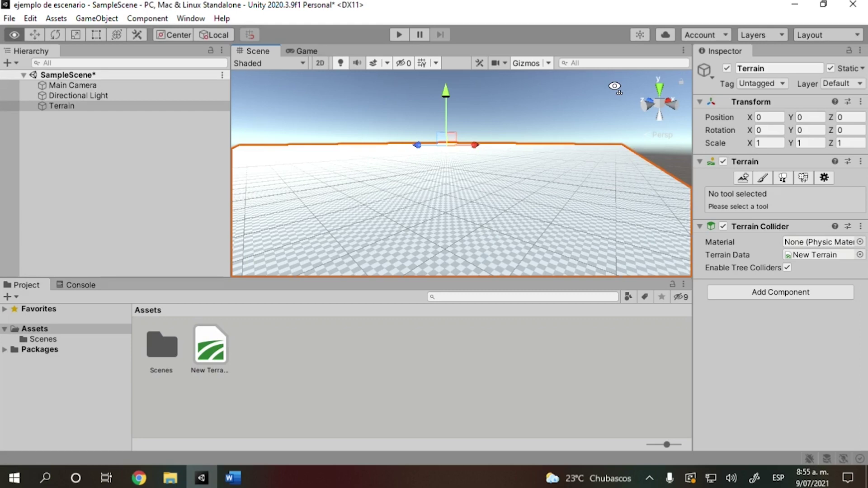
{"action": "mouse_move", "coordinate": [615, 86]}
{"action": "left_mouse_down", "text": "alt"}
{"action": "mouse_move", "coordinate": [633, 92]}
{"action": "mouse_move", "coordinate": [598, 102]}
{"action": "mouse_move", "coordinate": [619, 84]}
{"action": "left_mouse_up", "text": "alt"}
{"action": "key", "text": "w"}
{"action": "right_click_drag", "start_coordinate": [620, 84], "coordinate": [383, 101]}
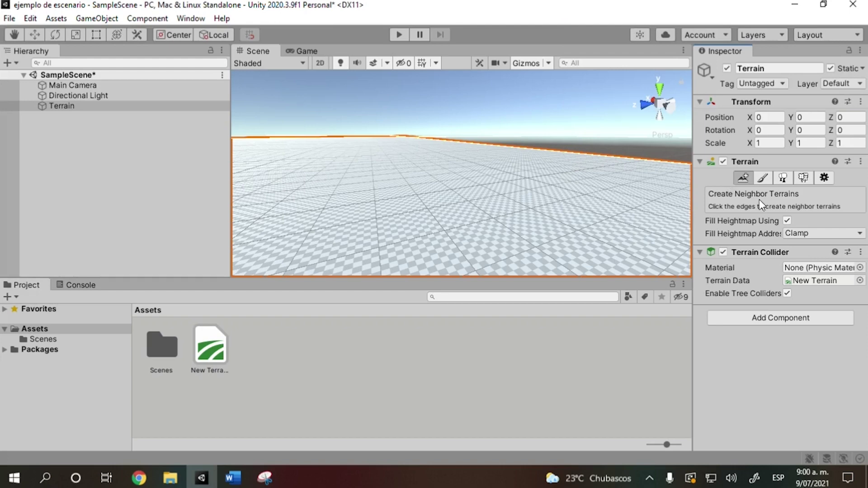
Open the Terrain Settings and review all their sections down to the Terrain Collider.
{"action": "left_click", "coordinate": [826, 177]}
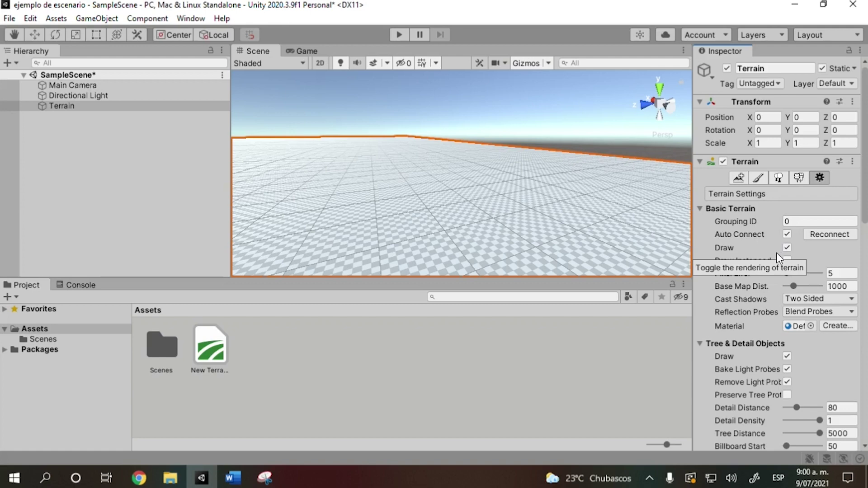
{"action": "scroll", "coordinate": [776, 253], "scroll_direction": "down", "scroll_amount": 6}
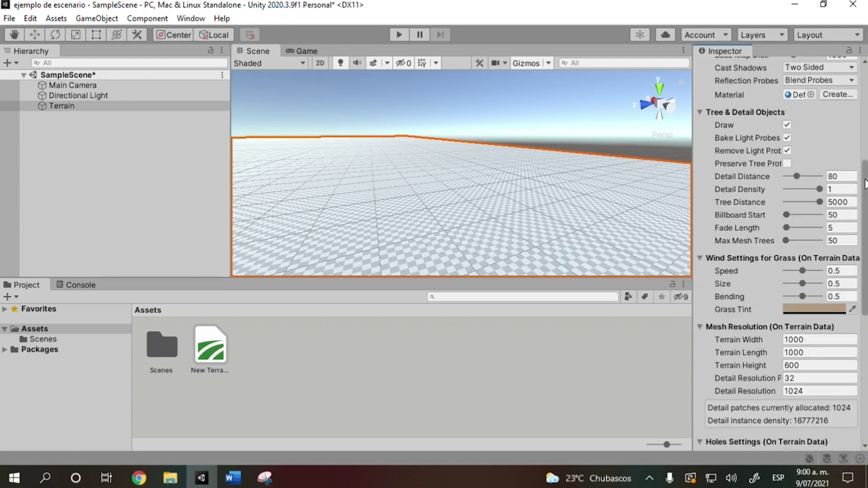
{"action": "mouse_move", "coordinate": [865, 185]}
{"action": "left_mouse_down"}
{"action": "mouse_move", "coordinate": [865, 193]}
{"action": "mouse_move", "coordinate": [865, 182]}
{"action": "left_mouse_up"}
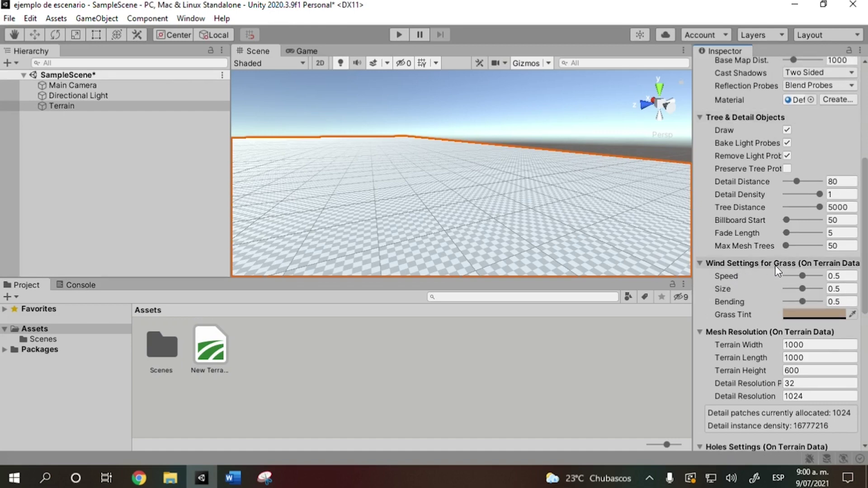
{"action": "left_click_drag", "start_coordinate": [865, 248], "coordinate": [864, 300]}
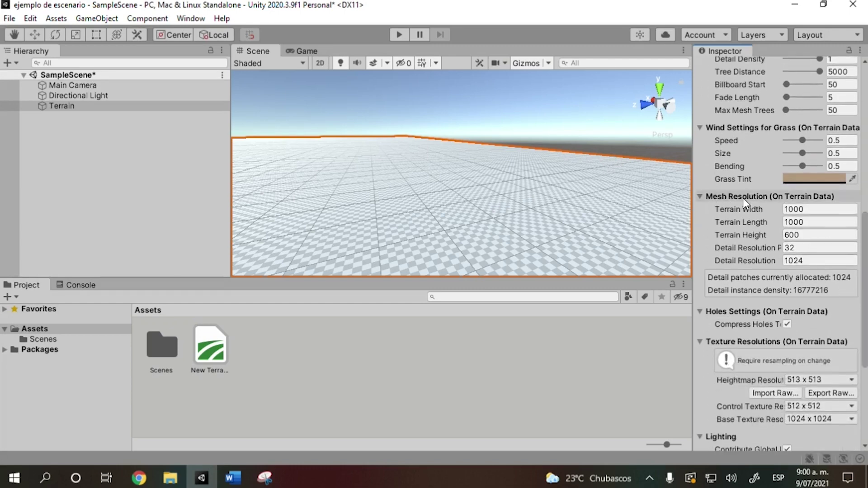
{"action": "left_click_drag", "start_coordinate": [864, 305], "coordinate": [865, 389]}
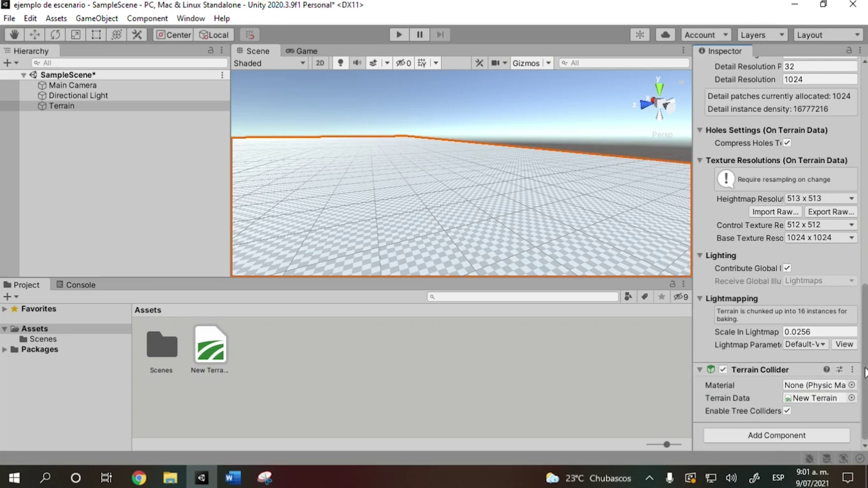
Set the terrain's mesh resolution to width 100, length 100 and height 50.
{"action": "scroll", "coordinate": [865, 372], "scroll_direction": "up", "scroll_amount": 5}
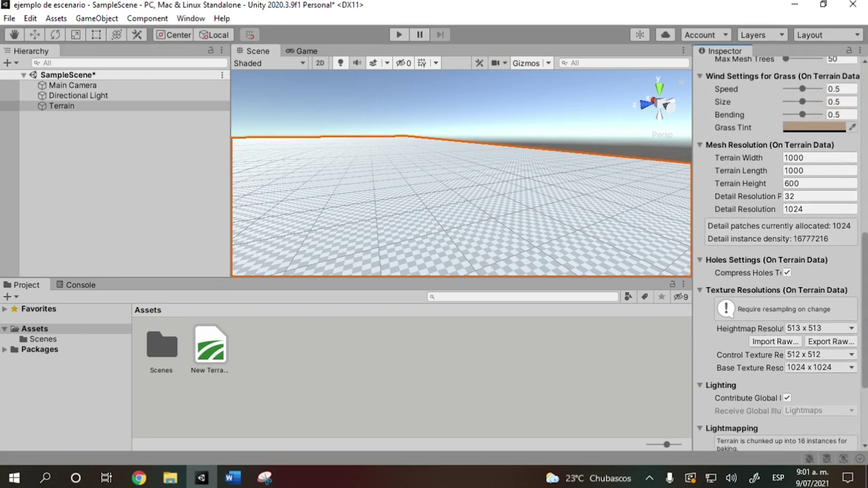
{"action": "scroll", "coordinate": [777, 271], "scroll_direction": "up", "scroll_amount": 3}
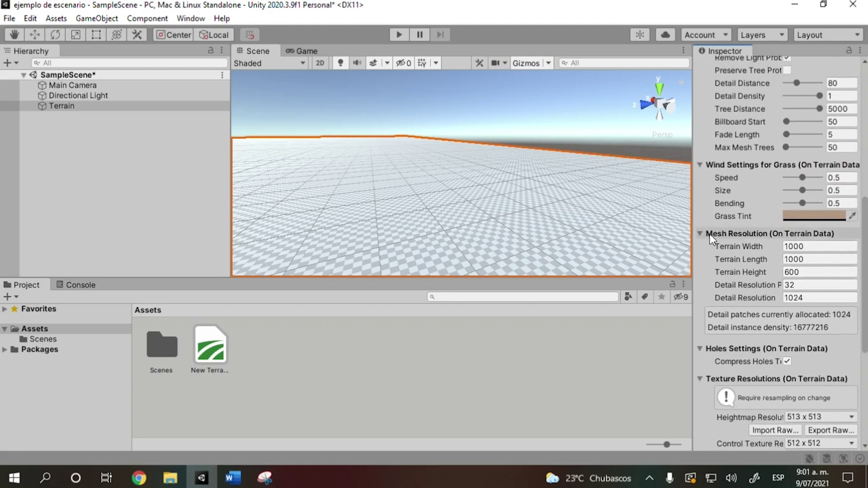
{"action": "right_click_drag", "start_coordinate": [419, 126], "coordinate": [619, 234]}
{"action": "left_click", "coordinate": [785, 247]}
{"action": "left_click", "coordinate": [784, 247]}
{"action": "double_click", "coordinate": [806, 247]}
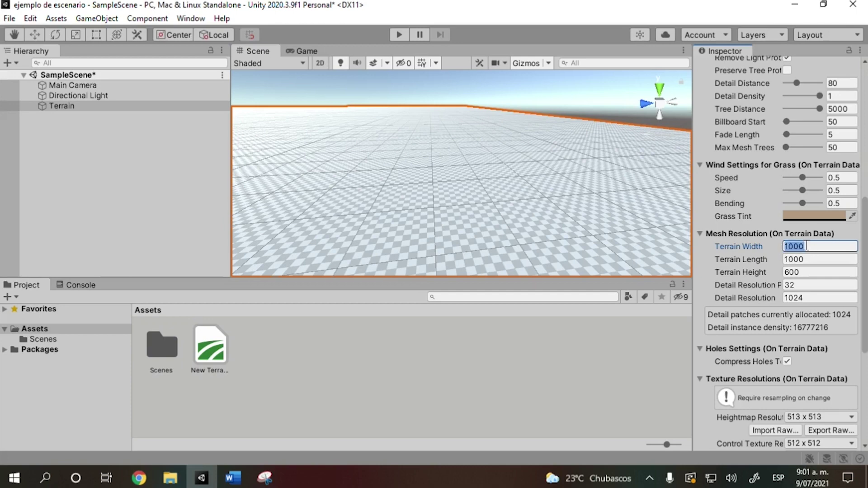
{"action": "type", "text": "10"}
{"action": "left_click", "coordinate": [806, 260]}
{"action": "type", "text": "100"}
{"action": "left_click", "coordinate": [809, 273]}
{"action": "type", "text": "50"}
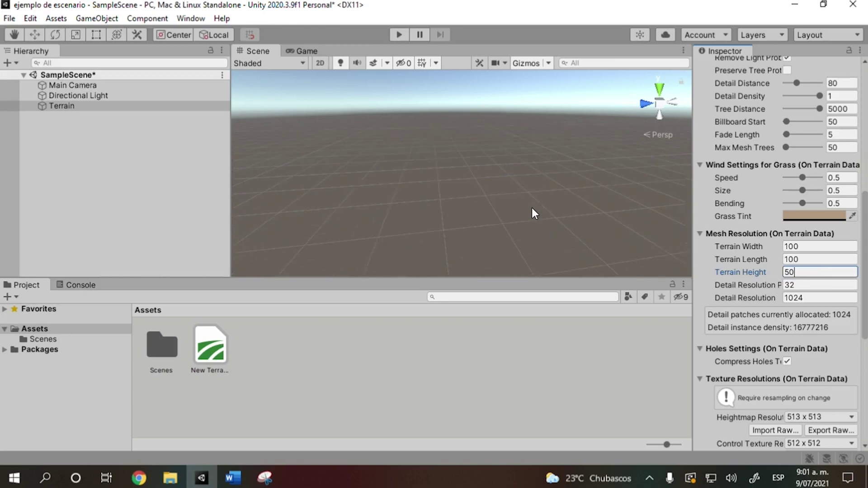
{"action": "key", "text": "Return"}
Examine the resized terrain up close from a raised viewpoint facing one of its edges.
{"action": "left_click_drag", "start_coordinate": [635, 236], "coordinate": [580, 216], "text": "alt"}
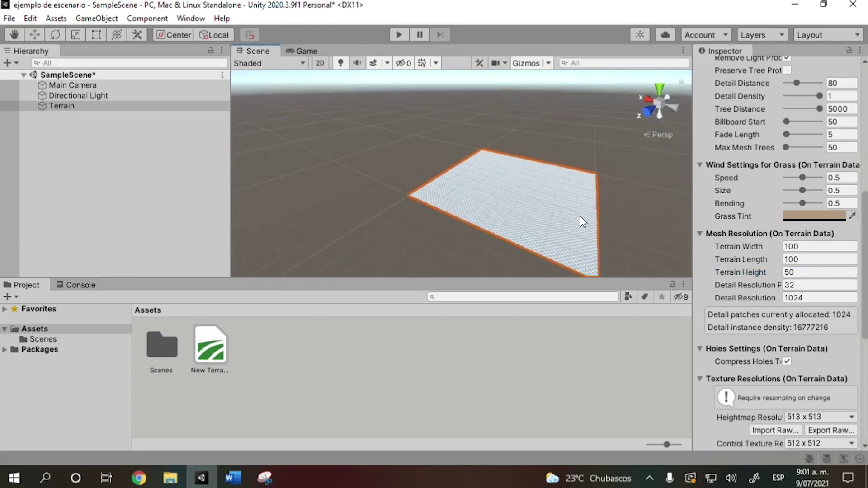
{"action": "scroll", "coordinate": [652, 233], "scroll_direction": "up", "scroll_amount": 3}
{"action": "left_click_drag", "start_coordinate": [550, 170], "coordinate": [691, 190], "text": "alt"}
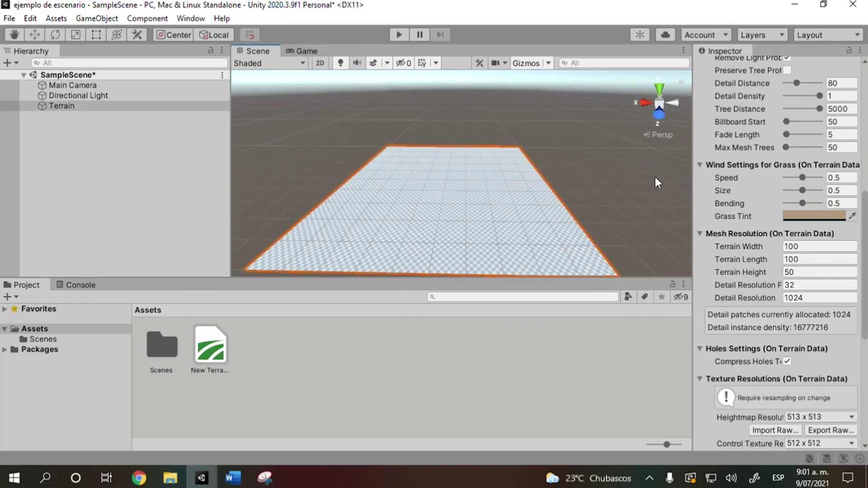
{"action": "scroll", "coordinate": [471, 171], "scroll_direction": "up", "scroll_amount": 2}
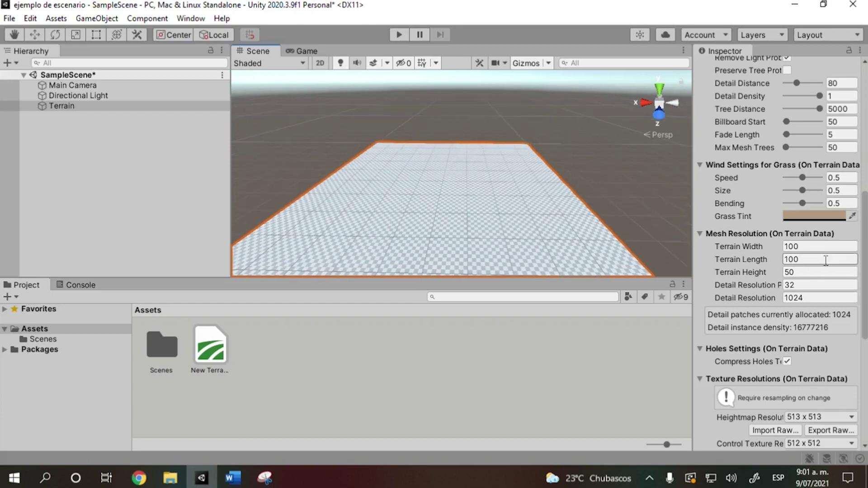
{"action": "left_click_drag", "start_coordinate": [567, 188], "coordinate": [562, 233], "text": "alt"}
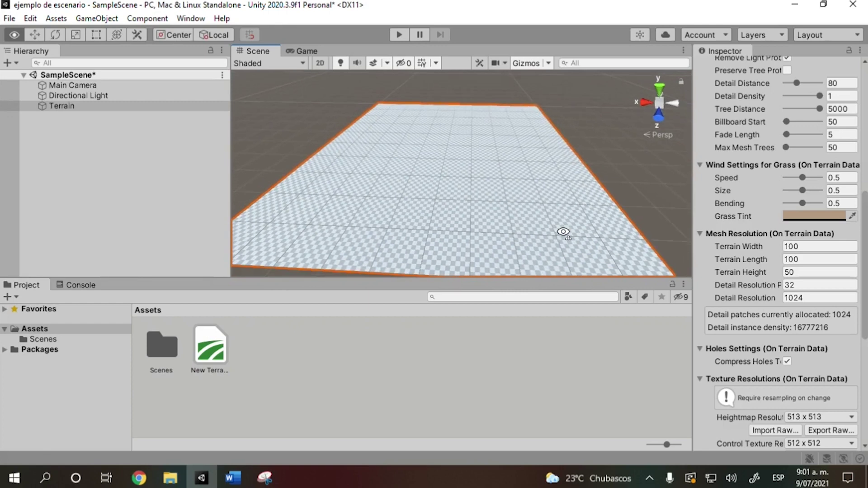
{"action": "scroll", "coordinate": [484, 210], "scroll_direction": "up", "scroll_amount": 3}
Activate the Create Neighbor Terrains tool and view the tile outlines around the terrain.
{"action": "scroll", "coordinate": [839, 213], "scroll_direction": "up", "scroll_amount": 10}
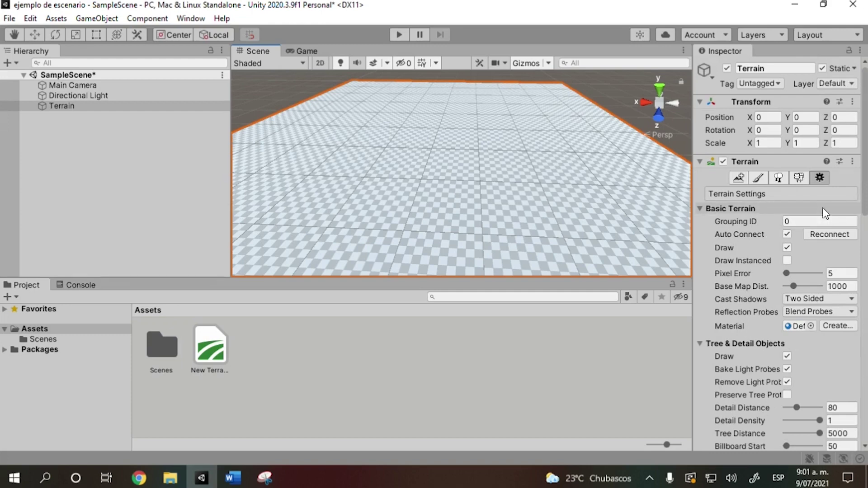
{"action": "left_click", "coordinate": [739, 182]}
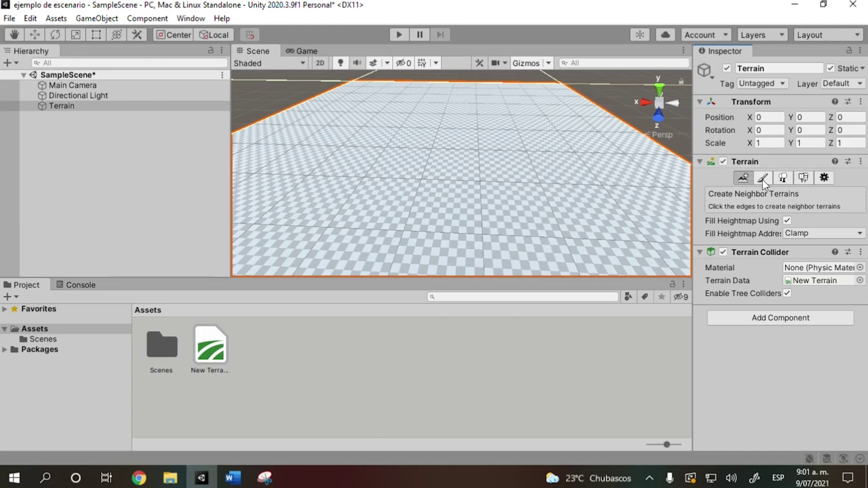
{"action": "scroll", "coordinate": [576, 177], "scroll_direction": "down", "scroll_amount": 5}
{"action": "scroll", "coordinate": [543, 181], "scroll_direction": "up", "scroll_amount": 3}
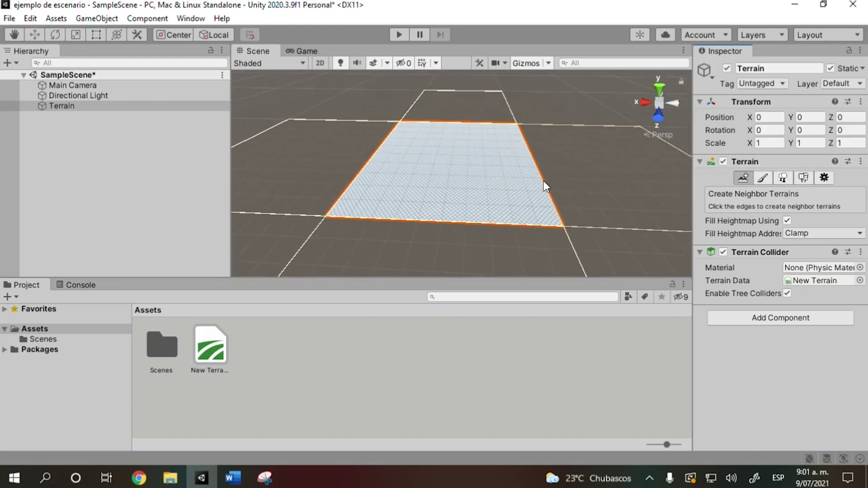
Switch to painting the terrain in Raise or Lower Terrain mode and choose the solid round brush.
{"action": "left_click", "coordinate": [762, 181]}
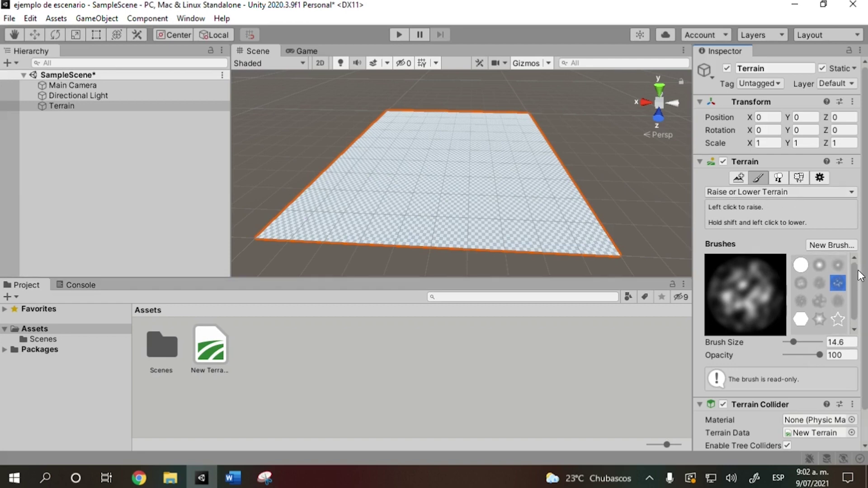
{"action": "left_click", "coordinate": [803, 265]}
{"action": "scroll", "coordinate": [598, 167], "scroll_direction": "up", "scroll_amount": 1}
{"action": "scroll", "coordinate": [599, 172], "scroll_direction": "up", "scroll_amount": 1}
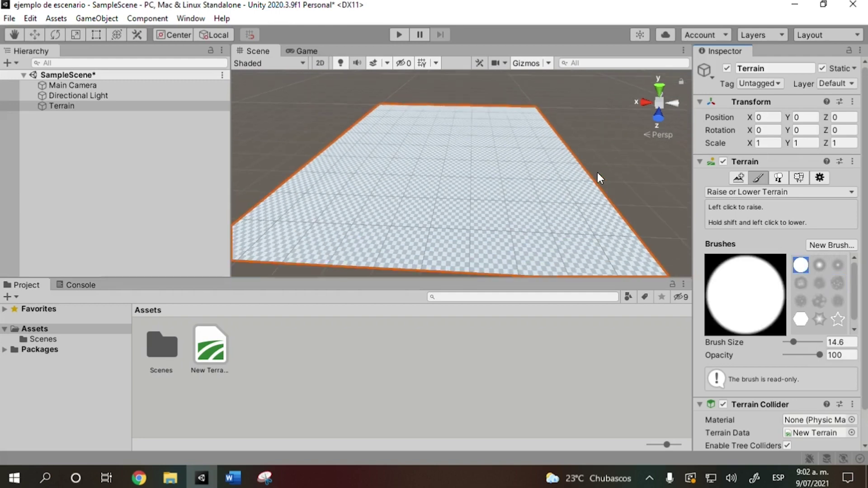
Try raising the terrain near its closest corner with the solid round brush, and undo the strokes.
{"action": "left_click", "coordinate": [538, 219]}
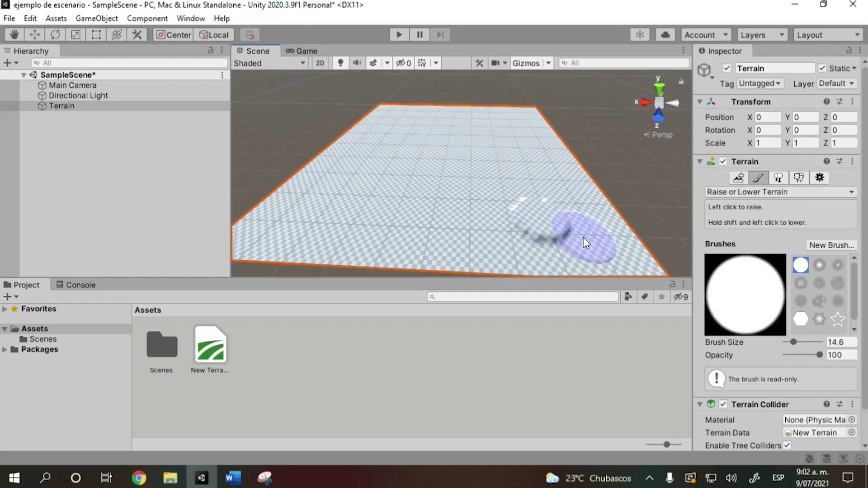
{"action": "left_click_drag", "start_coordinate": [591, 249], "coordinate": [590, 229]}
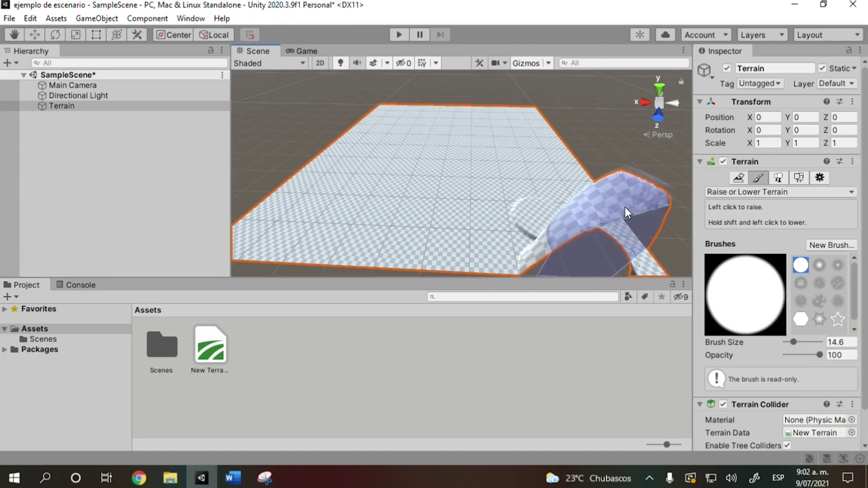
{"action": "key", "text": "ctrl+z"}
{"action": "mouse_move", "coordinate": [515, 213]}
{"action": "left_mouse_down"}
{"action": "mouse_move", "coordinate": [519, 222]}
{"action": "mouse_move", "coordinate": [457, 215]}
{"action": "left_mouse_up"}
{"action": "key", "text": "ctrl+z"}
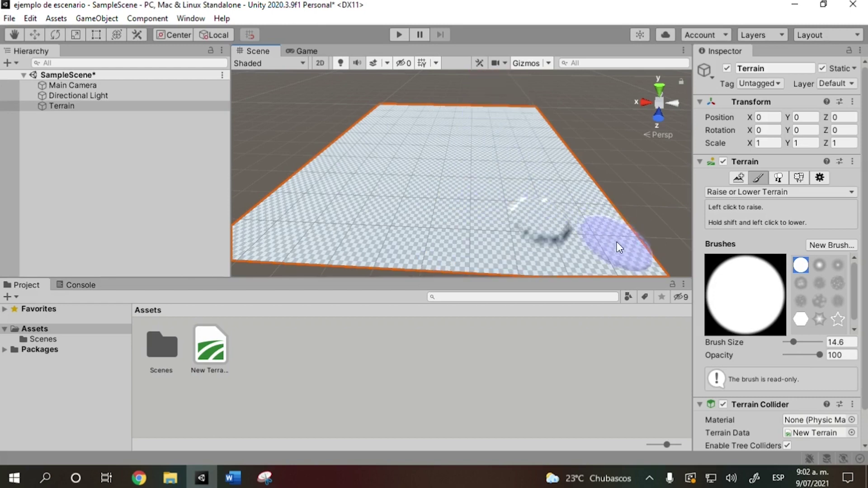
{"action": "key", "text": "ctrl+z"}
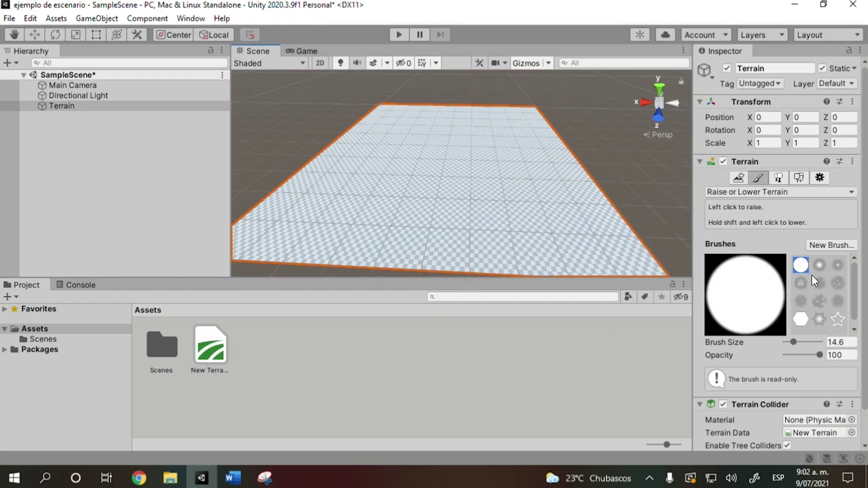
Raise a steep mound inside the terrain near its closest edge using the soft round brush builtin_brush_2.
{"action": "left_click", "coordinate": [822, 265]}
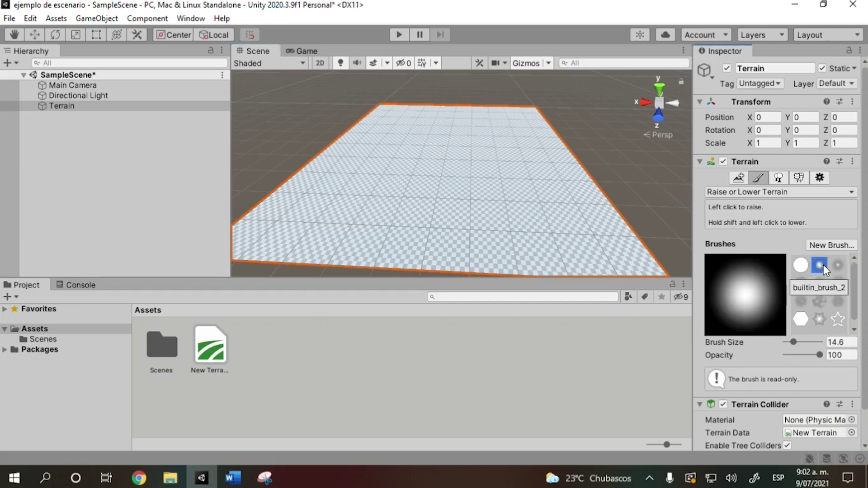
{"action": "left_click_drag", "start_coordinate": [509, 213], "coordinate": [516, 209]}
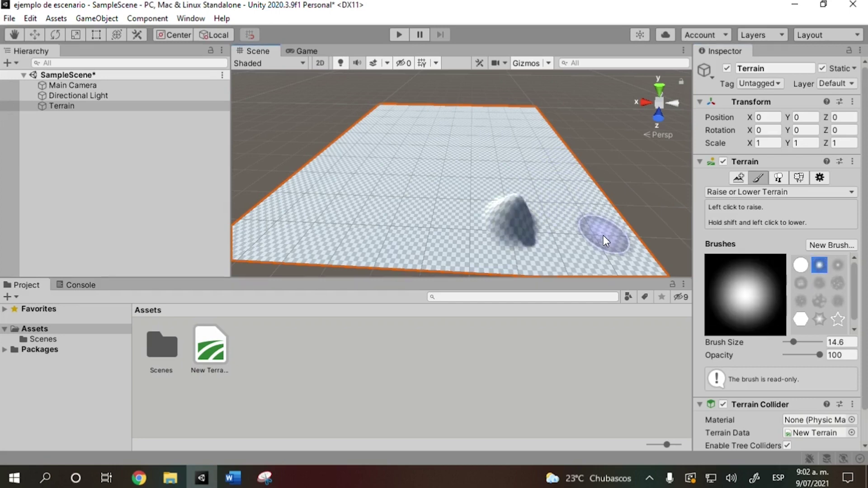
Set the brush opacity to 17 and the brush size to 18.
{"action": "scroll", "coordinate": [800, 339], "scroll_direction": "down", "scroll_amount": 2}
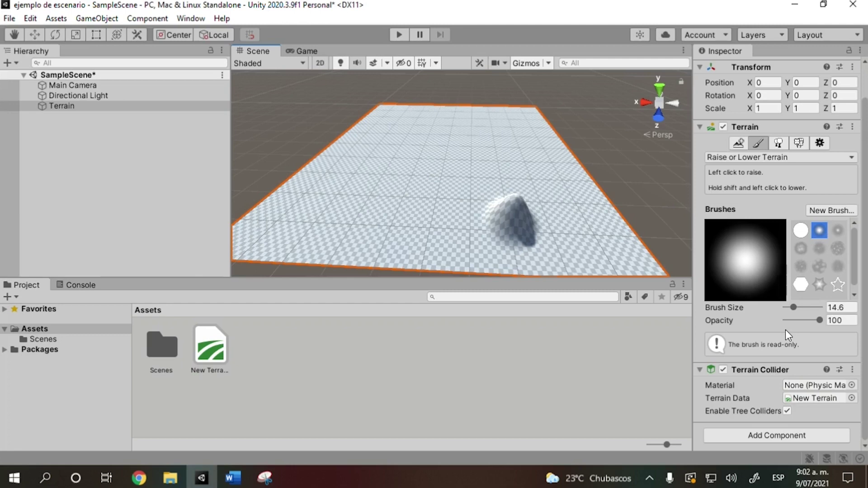
{"action": "mouse_move", "coordinate": [812, 319]}
{"action": "left_mouse_down"}
{"action": "mouse_move", "coordinate": [791, 321]}
{"action": "mouse_move", "coordinate": [801, 307]}
{"action": "left_mouse_up"}
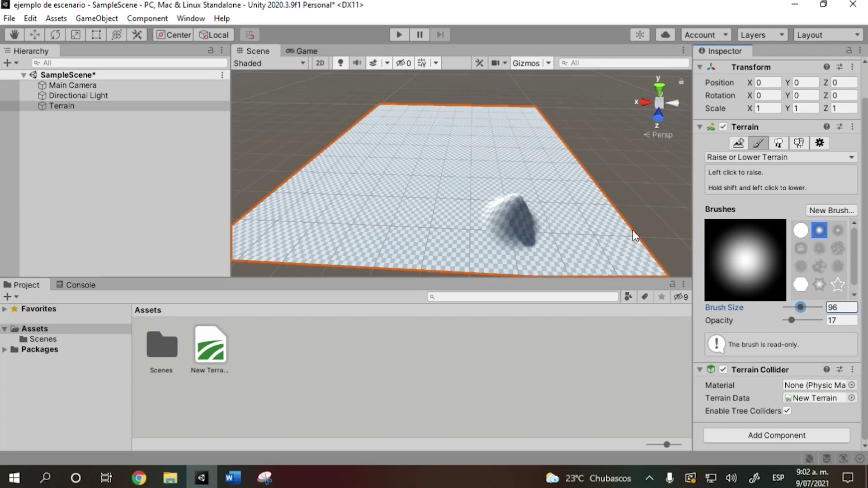
{"action": "left_click_drag", "start_coordinate": [793, 308], "coordinate": [791, 308]}
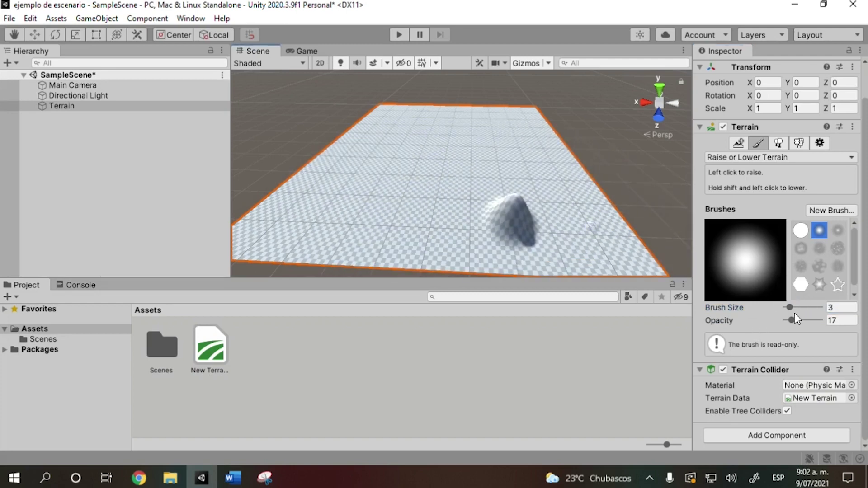
{"action": "left_click_drag", "start_coordinate": [791, 305], "coordinate": [796, 305]}
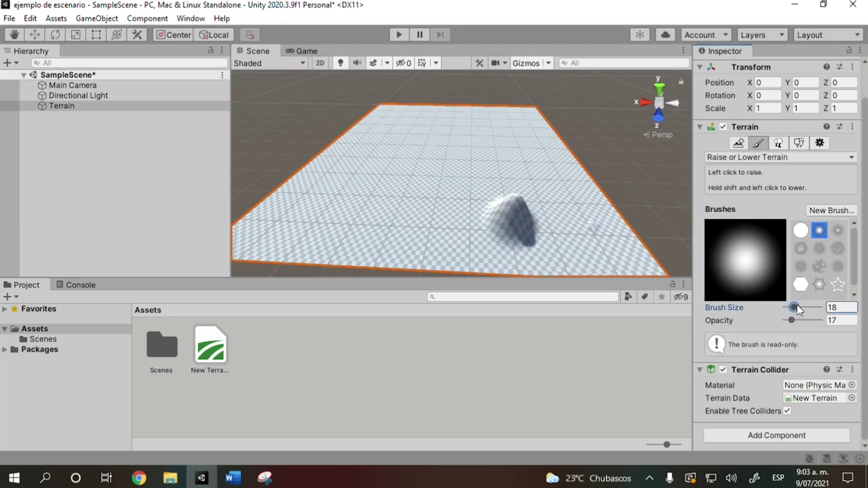
Raise gentle hills beside the steep mound and continue them along the adjacent long edge of the terrain.
{"action": "left_click", "coordinate": [592, 232]}
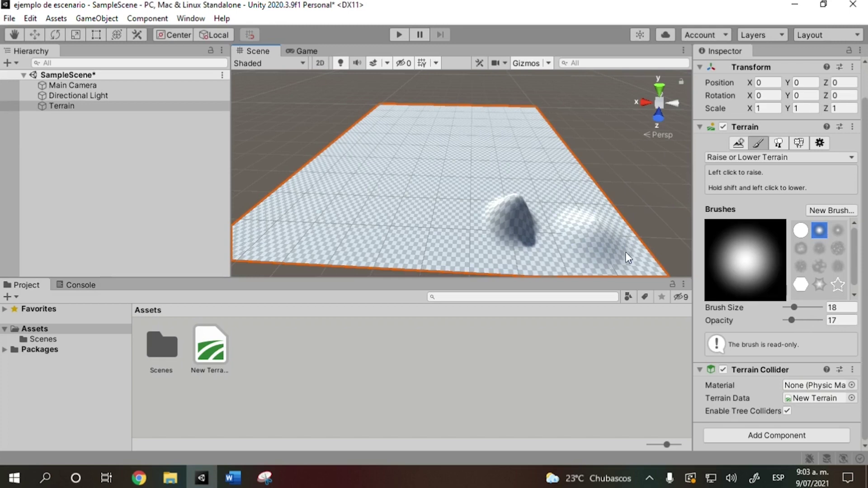
{"action": "mouse_move", "coordinate": [572, 212]}
{"action": "left_mouse_down"}
{"action": "mouse_move", "coordinate": [560, 236]}
{"action": "mouse_move", "coordinate": [548, 231]}
{"action": "left_mouse_up"}
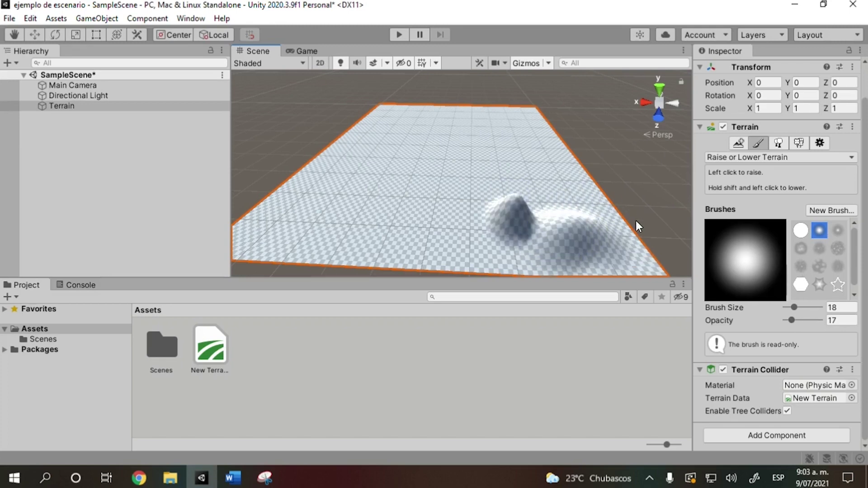
{"action": "mouse_move", "coordinate": [601, 235]}
{"action": "left_mouse_down"}
{"action": "mouse_move", "coordinate": [598, 206]}
{"action": "mouse_move", "coordinate": [607, 215]}
{"action": "mouse_move", "coordinate": [568, 80]}
{"action": "mouse_move", "coordinate": [593, 195]}
{"action": "mouse_move", "coordinate": [562, 142]}
{"action": "mouse_move", "coordinate": [575, 176]}
{"action": "mouse_move", "coordinate": [583, 137]}
{"action": "left_mouse_up"}
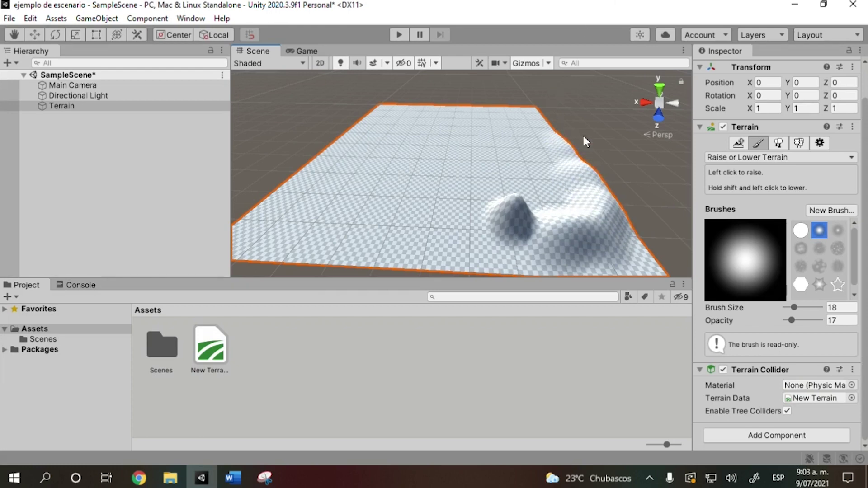
Choose the speckled noise brush and raise low rough hills along the terrain's near and far edges.
{"action": "left_click", "coordinate": [838, 248]}
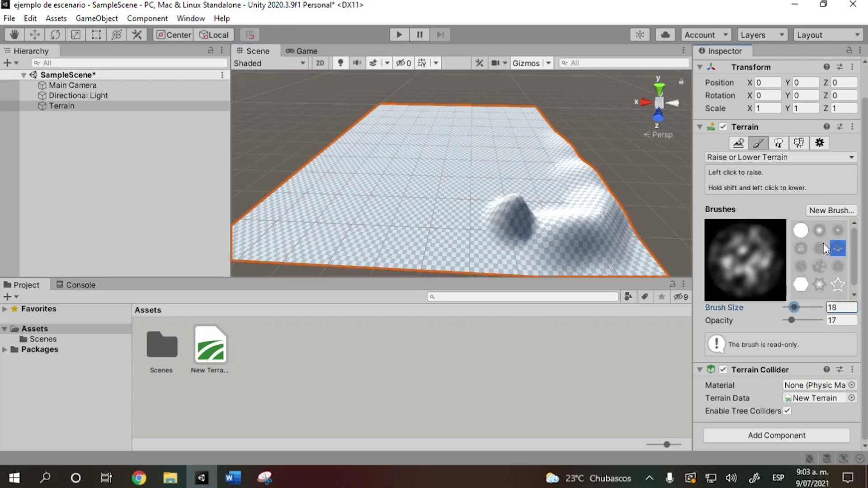
{"action": "mouse_move", "coordinate": [467, 233]}
{"action": "left_mouse_down"}
{"action": "mouse_move", "coordinate": [413, 239]}
{"action": "mouse_move", "coordinate": [377, 228]}
{"action": "left_mouse_up"}
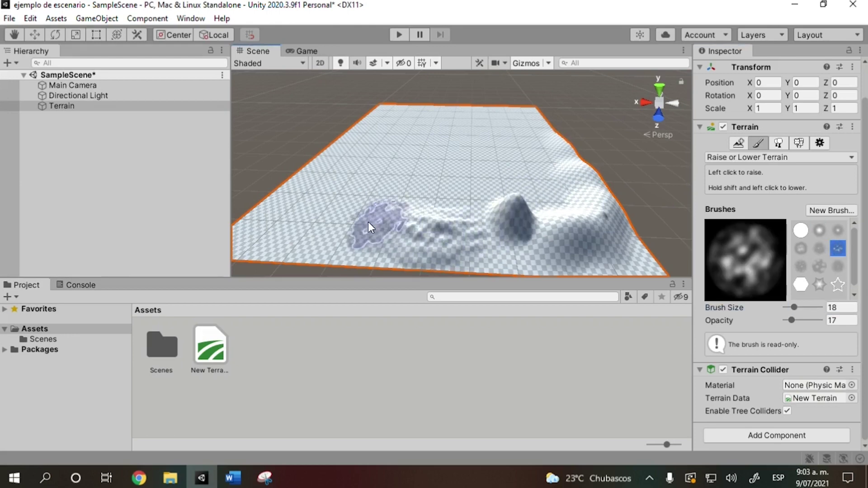
{"action": "left_click_drag", "start_coordinate": [392, 170], "coordinate": [433, 158], "text": "alt"}
{"action": "middle_click_drag", "start_coordinate": [433, 158], "coordinate": [395, 148]}
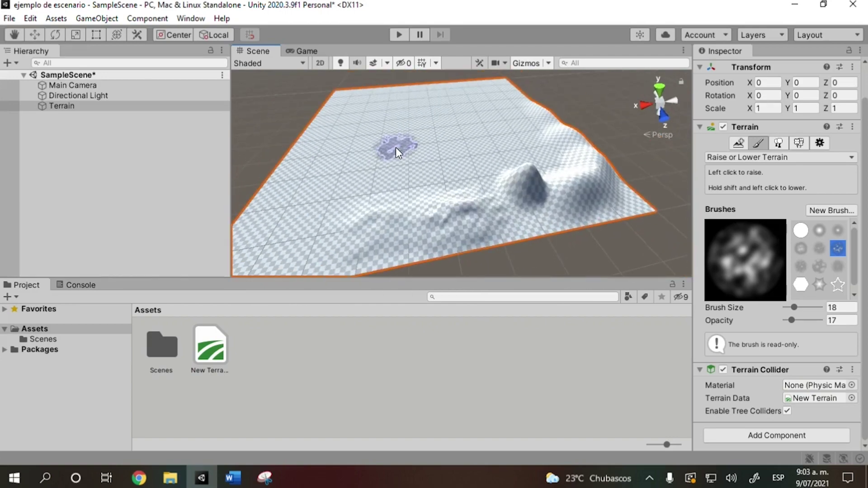
{"action": "middle_click_drag", "start_coordinate": [387, 201], "coordinate": [421, 215]}
{"action": "scroll", "coordinate": [422, 215], "scroll_direction": "up", "scroll_amount": 2}
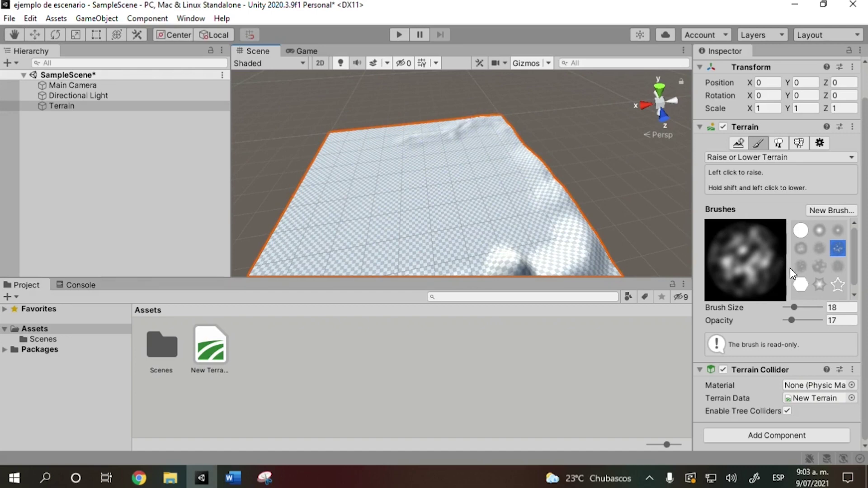
{"action": "mouse_move", "coordinate": [442, 149]}
{"action": "left_mouse_down", "text": "alt"}
{"action": "mouse_move", "coordinate": [449, 149]}
{"action": "mouse_move", "coordinate": [445, 216]}
{"action": "mouse_move", "coordinate": [423, 178]}
{"action": "mouse_move", "coordinate": [556, 195]}
{"action": "left_mouse_up", "text": "alt"}
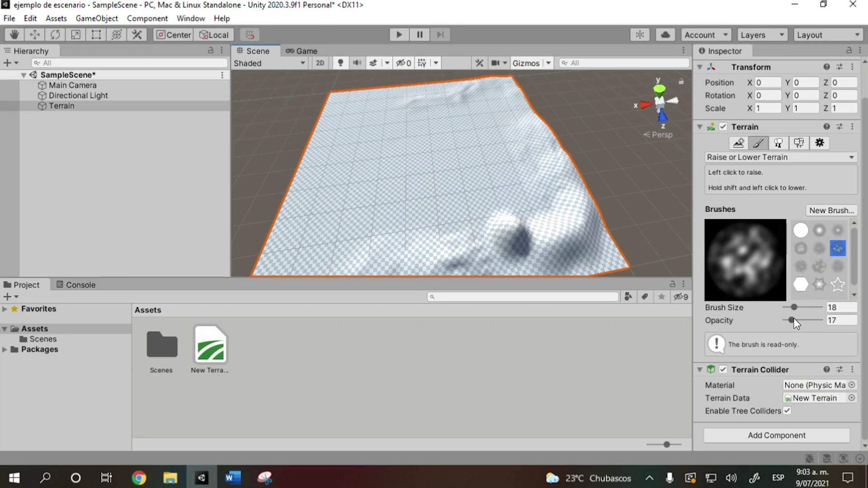
Set the brush opacity to 36 and raise rough relief along the hilly long edge and across the far edge.
{"action": "left_click_drag", "start_coordinate": [792, 324], "coordinate": [799, 323]}
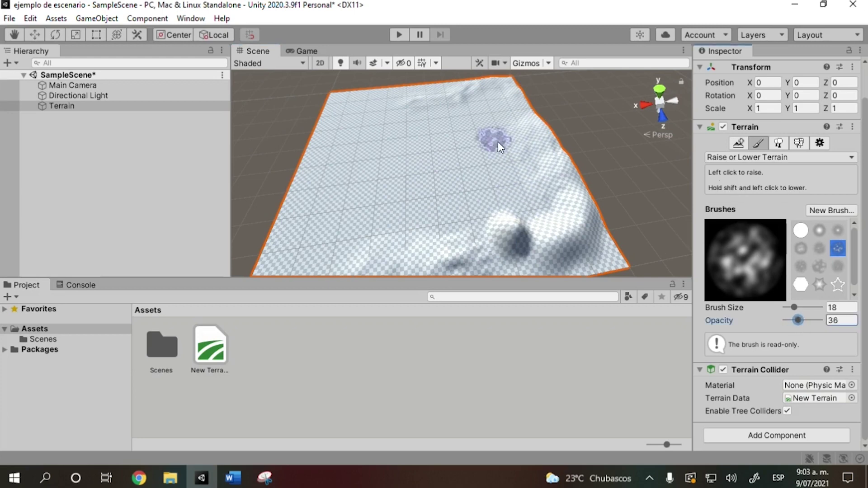
{"action": "mouse_move", "coordinate": [522, 158]}
{"action": "left_mouse_down"}
{"action": "mouse_move", "coordinate": [515, 138]}
{"action": "mouse_move", "coordinate": [549, 218]}
{"action": "mouse_move", "coordinate": [549, 168]}
{"action": "left_mouse_up"}
{"action": "mouse_move", "coordinate": [462, 77]}
{"action": "left_mouse_down"}
{"action": "mouse_move", "coordinate": [494, 75]}
{"action": "mouse_move", "coordinate": [451, 96]}
{"action": "mouse_move", "coordinate": [392, 103]}
{"action": "mouse_move", "coordinate": [506, 100]}
{"action": "left_mouse_up"}
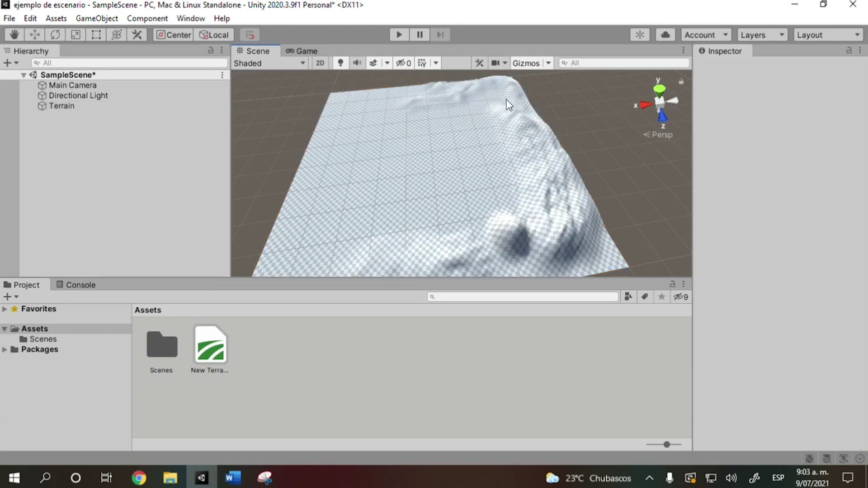
{"action": "left_click", "coordinate": [462, 104]}
{"action": "mouse_move", "coordinate": [361, 123]}
{"action": "left_mouse_down"}
{"action": "mouse_move", "coordinate": [342, 101]}
{"action": "mouse_move", "coordinate": [391, 95]}
{"action": "mouse_move", "coordinate": [515, 117]}
{"action": "left_mouse_up"}
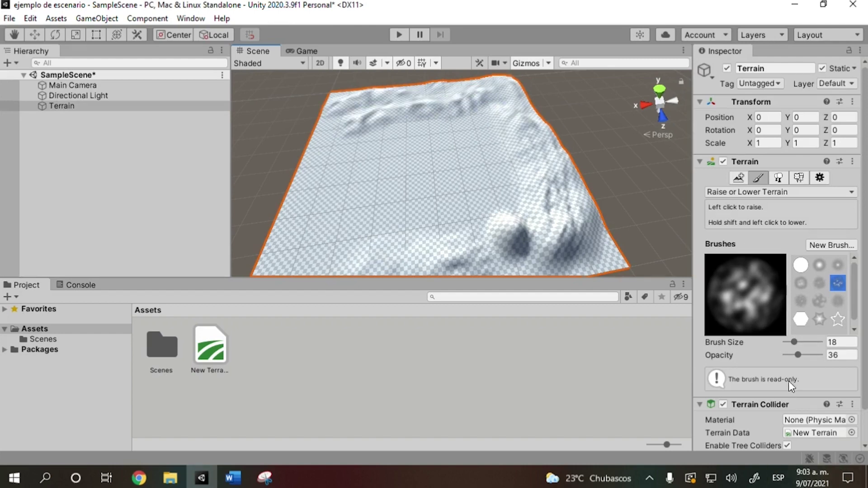
Set the brush opacity to 79 and build up taller rugged mountains along the terrain's far edge.
{"action": "left_click_drag", "start_coordinate": [799, 354], "coordinate": [815, 355]}
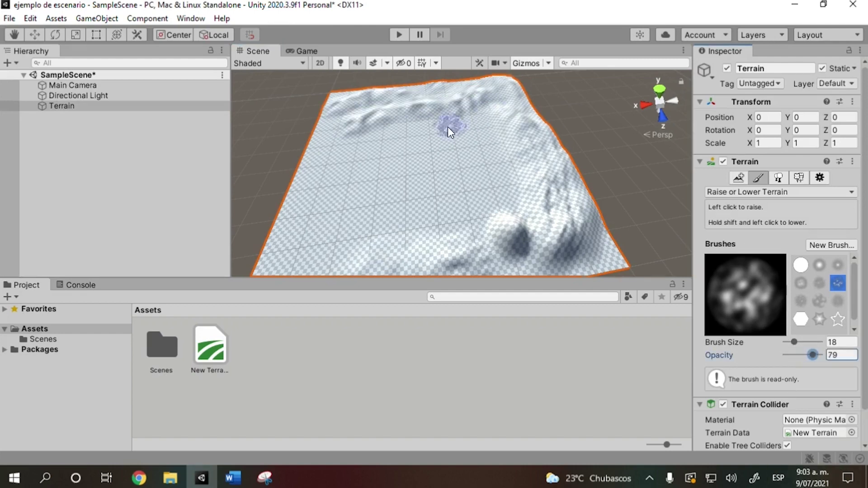
{"action": "mouse_move", "coordinate": [493, 98]}
{"action": "left_mouse_down"}
{"action": "mouse_move", "coordinate": [384, 108]}
{"action": "mouse_move", "coordinate": [337, 130]}
{"action": "left_mouse_up"}
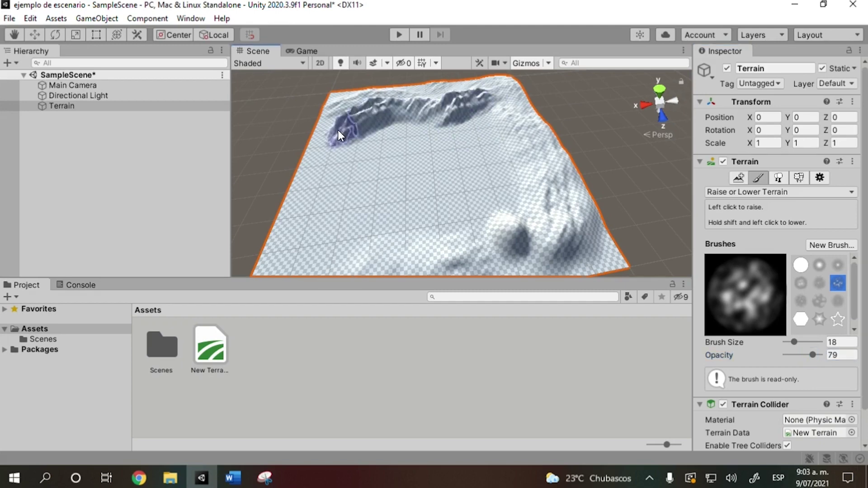
{"action": "mouse_move", "coordinate": [522, 101]}
{"action": "left_mouse_down"}
{"action": "mouse_move", "coordinate": [499, 89]}
{"action": "mouse_move", "coordinate": [397, 85]}
{"action": "mouse_move", "coordinate": [356, 101]}
{"action": "left_mouse_up"}
{"action": "left_click_drag", "start_coordinate": [452, 98], "coordinate": [321, 113]}
Raise rugged mountains along the near edge up to the terrain's corner, undoing the first oversized stroke and repainting it.
{"action": "right_click_drag", "start_coordinate": [435, 198], "coordinate": [515, 176]}
{"action": "mouse_move", "coordinate": [425, 249]}
{"action": "middle_mouse_down"}
{"action": "mouse_move", "coordinate": [476, 118]}
{"action": "mouse_move", "coordinate": [459, 162]}
{"action": "mouse_move", "coordinate": [436, 170]}
{"action": "middle_mouse_up"}
{"action": "mouse_move", "coordinate": [370, 245]}
{"action": "left_mouse_down"}
{"action": "mouse_move", "coordinate": [454, 227]}
{"action": "mouse_move", "coordinate": [506, 189]}
{"action": "mouse_move", "coordinate": [340, 244]}
{"action": "mouse_move", "coordinate": [454, 205]}
{"action": "mouse_move", "coordinate": [535, 159]}
{"action": "mouse_move", "coordinate": [528, 101]}
{"action": "left_mouse_up"}
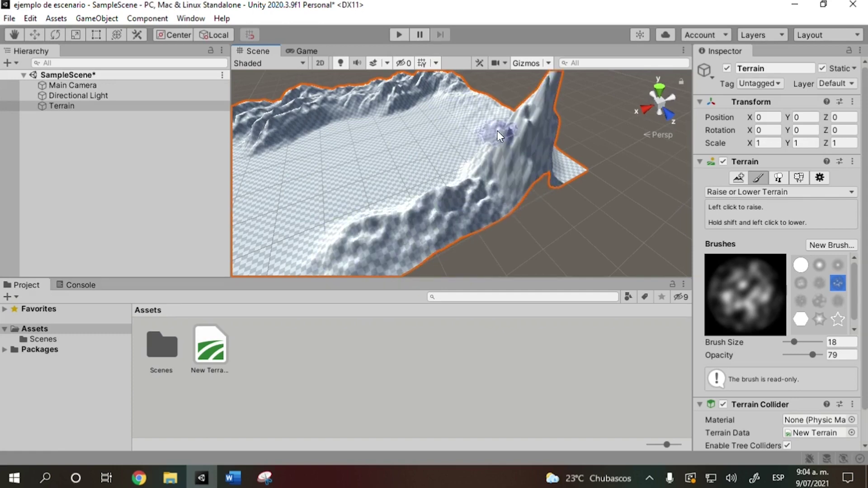
{"action": "key", "text": "ctrl+z"}
{"action": "mouse_move", "coordinate": [316, 246]}
{"action": "left_mouse_down"}
{"action": "mouse_move", "coordinate": [346, 232]}
{"action": "mouse_move", "coordinate": [403, 231]}
{"action": "mouse_move", "coordinate": [525, 139]}
{"action": "left_mouse_up"}
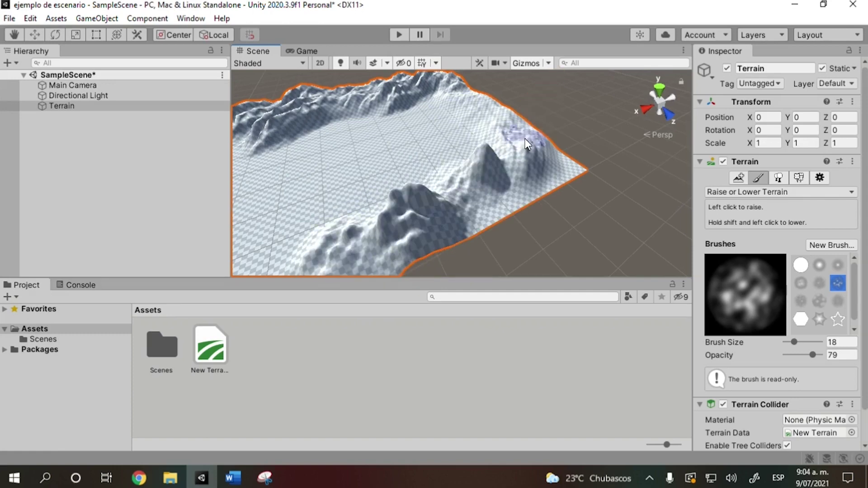
{"action": "mouse_move", "coordinate": [450, 189]}
{"action": "left_mouse_down"}
{"action": "mouse_move", "coordinate": [508, 162]}
{"action": "mouse_move", "coordinate": [520, 117]}
{"action": "left_mouse_up"}
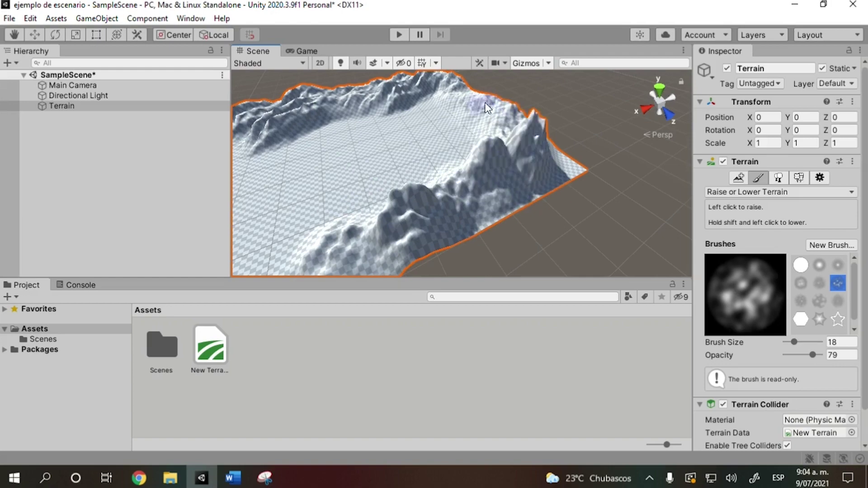
Continue raising rugged mountains along the terrain's sides to enclose a flat valley, and undo the last stroke.
{"action": "left_click_drag", "start_coordinate": [522, 140], "coordinate": [402, 156], "text": "alt"}
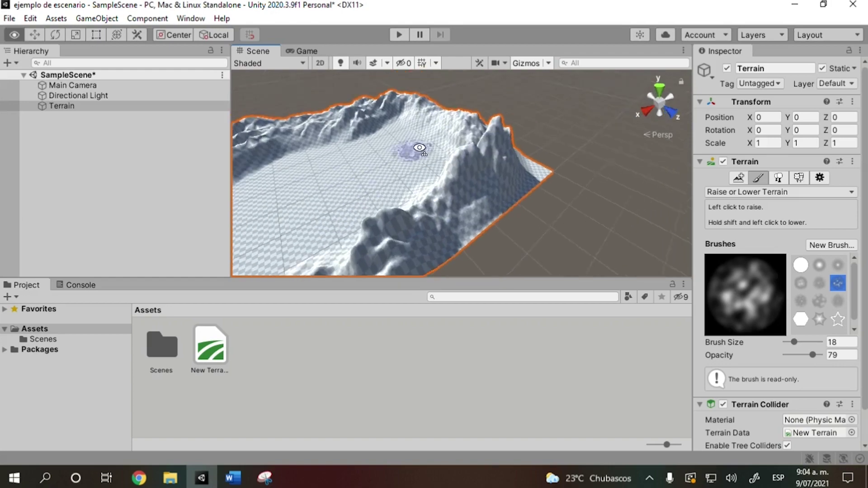
{"action": "right_click_drag", "start_coordinate": [403, 156], "coordinate": [412, 163]}
{"action": "mouse_move", "coordinate": [412, 164]}
{"action": "middle_mouse_down"}
{"action": "mouse_move", "coordinate": [428, 149]}
{"action": "mouse_move", "coordinate": [465, 177]}
{"action": "mouse_move", "coordinate": [383, 160]}
{"action": "mouse_move", "coordinate": [424, 161]}
{"action": "middle_mouse_up"}
{"action": "scroll", "coordinate": [424, 161], "scroll_direction": "down", "scroll_amount": 5}
{"action": "right_click_drag", "start_coordinate": [368, 137], "coordinate": [461, 135]}
{"action": "middle_click_drag", "start_coordinate": [461, 136], "coordinate": [519, 144]}
{"action": "mouse_move", "coordinate": [524, 127]}
{"action": "left_mouse_down"}
{"action": "mouse_move", "coordinate": [343, 124]}
{"action": "mouse_move", "coordinate": [458, 116]}
{"action": "mouse_move", "coordinate": [519, 130]}
{"action": "mouse_move", "coordinate": [413, 149]}
{"action": "mouse_move", "coordinate": [310, 267]}
{"action": "left_mouse_up"}
{"action": "mouse_move", "coordinate": [507, 154]}
{"action": "left_mouse_down"}
{"action": "mouse_move", "coordinate": [591, 233]}
{"action": "mouse_move", "coordinate": [630, 202]}
{"action": "mouse_move", "coordinate": [581, 170]}
{"action": "mouse_move", "coordinate": [538, 104]}
{"action": "left_mouse_up"}
{"action": "key", "text": "ctrl+z"}
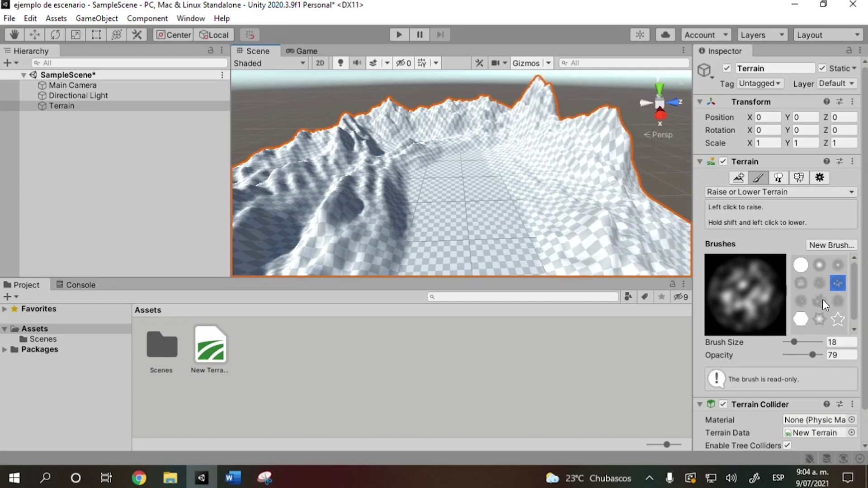
Choose the soft cloudy brush and raise a peak in the mountains at the far end of the valley.
{"action": "left_click", "coordinate": [800, 283]}
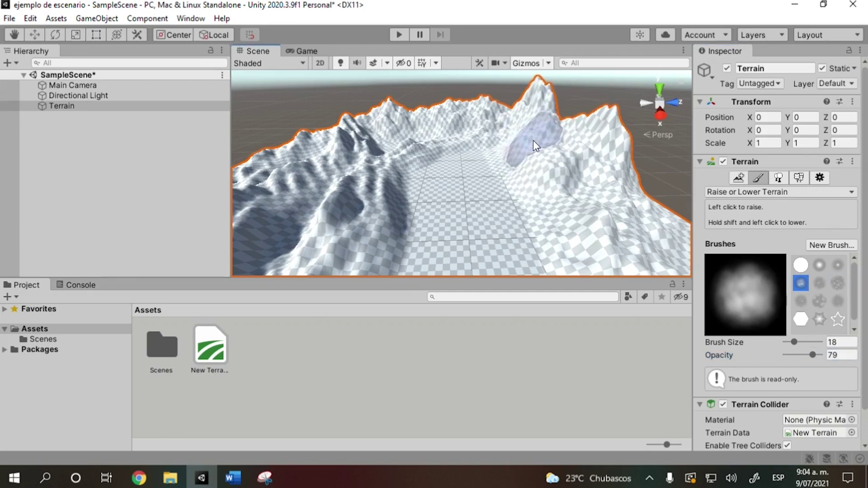
{"action": "left_click_drag", "start_coordinate": [473, 122], "coordinate": [427, 118]}
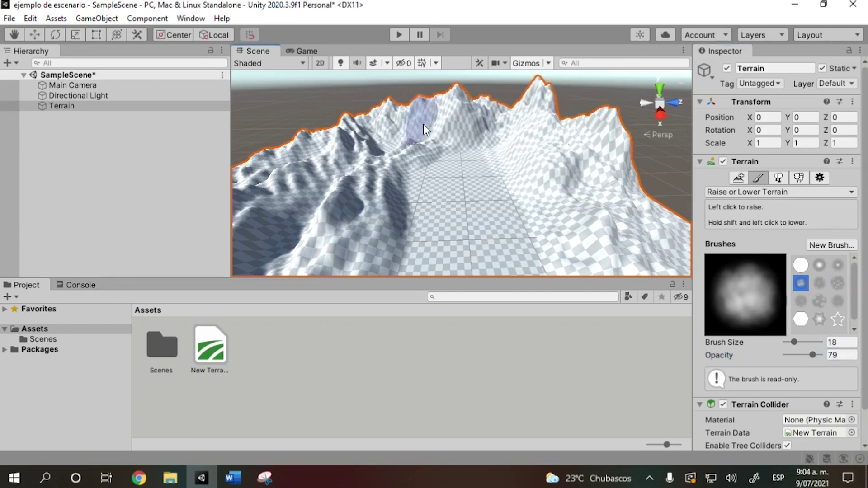
Choose the smoky, fine-grained brush and extend the mountain ridges along both sides of the valley's near end.
{"action": "left_click", "coordinate": [819, 283]}
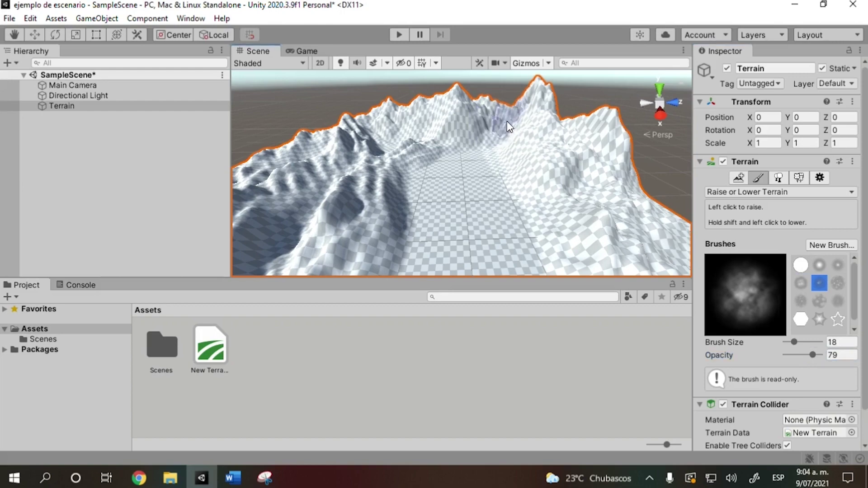
{"action": "mouse_move", "coordinate": [468, 198]}
{"action": "middle_mouse_down"}
{"action": "mouse_move", "coordinate": [476, 169]}
{"action": "mouse_move", "coordinate": [492, 163]}
{"action": "mouse_move", "coordinate": [471, 180]}
{"action": "middle_mouse_up"}
{"action": "mouse_move", "coordinate": [302, 217]}
{"action": "left_mouse_down"}
{"action": "mouse_move", "coordinate": [283, 224]}
{"action": "mouse_move", "coordinate": [281, 213]}
{"action": "left_mouse_up"}
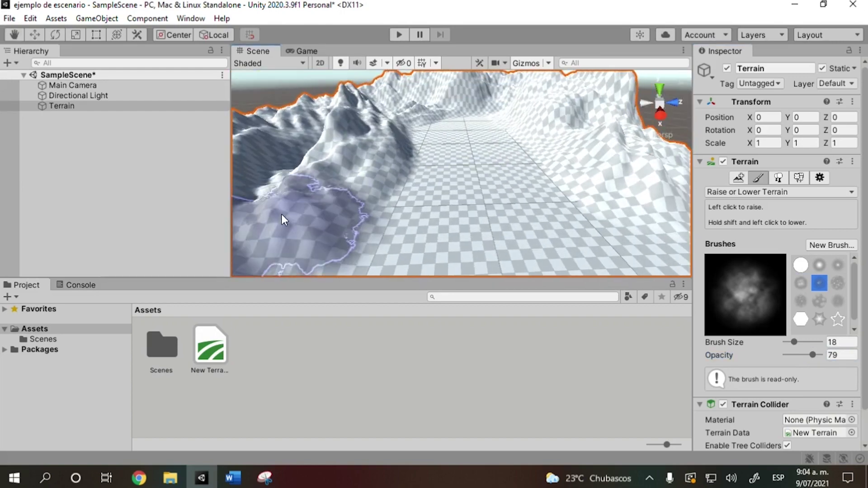
{"action": "mouse_move", "coordinate": [576, 165]}
{"action": "left_mouse_down"}
{"action": "mouse_move", "coordinate": [638, 214]}
{"action": "mouse_move", "coordinate": [562, 227]}
{"action": "mouse_move", "coordinate": [638, 216]}
{"action": "mouse_move", "coordinate": [673, 228]}
{"action": "mouse_move", "coordinate": [678, 177]}
{"action": "mouse_move", "coordinate": [646, 161]}
{"action": "mouse_move", "coordinate": [652, 145]}
{"action": "mouse_move", "coordinate": [671, 142]}
{"action": "mouse_move", "coordinate": [664, 154]}
{"action": "mouse_move", "coordinate": [538, 203]}
{"action": "left_mouse_up"}
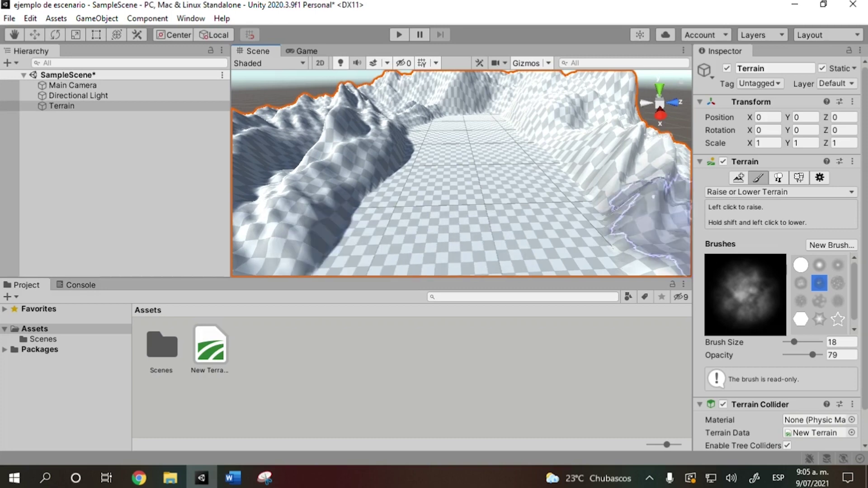
Switch the terrain painting mode to Paint Texture.
{"action": "scroll", "coordinate": [755, 424], "scroll_direction": "down", "scroll_amount": 2}
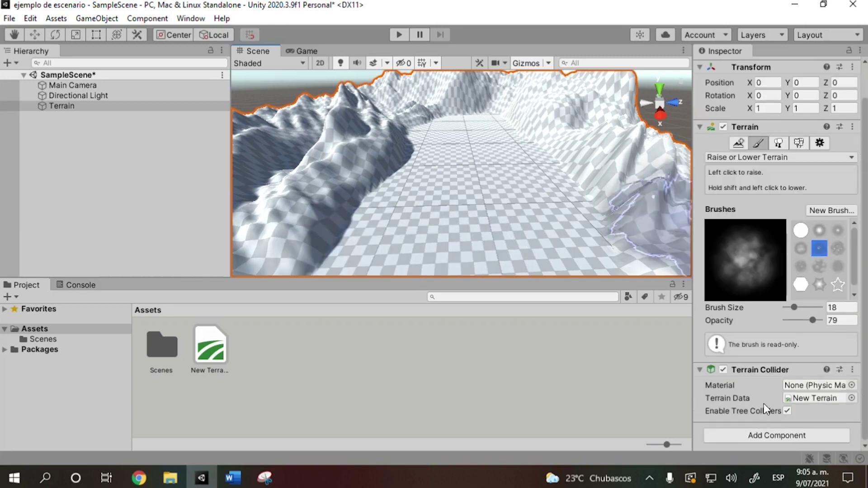
{"action": "scroll", "coordinate": [763, 403], "scroll_direction": "up", "scroll_amount": 2}
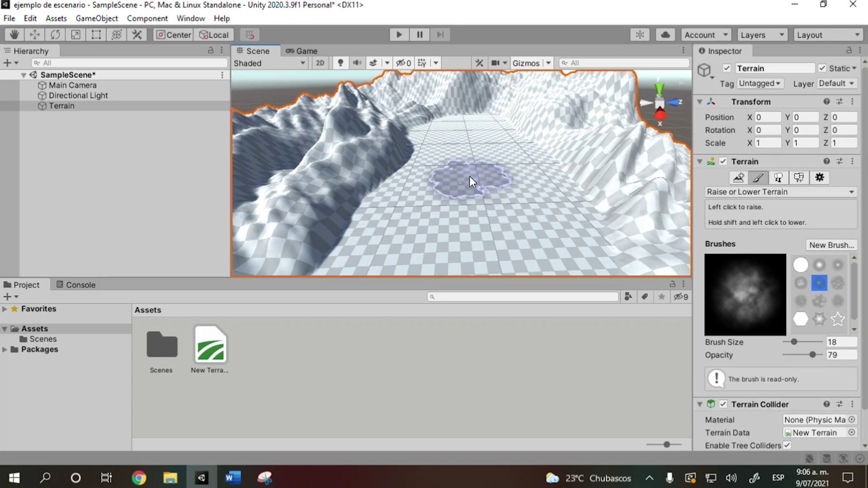
{"action": "scroll", "coordinate": [469, 175], "scroll_direction": "up", "scroll_amount": 3}
{"action": "right_click_drag", "start_coordinate": [511, 180], "coordinate": [501, 169]}
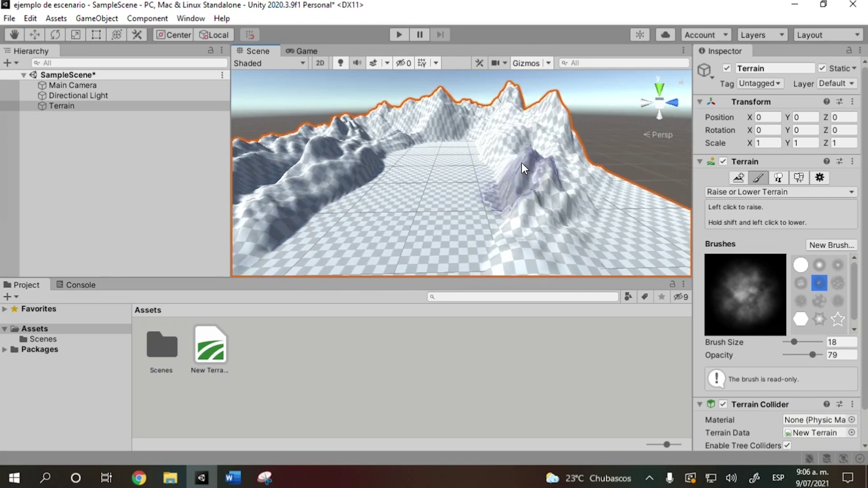
{"action": "middle_click_drag", "start_coordinate": [448, 172], "coordinate": [545, 159]}
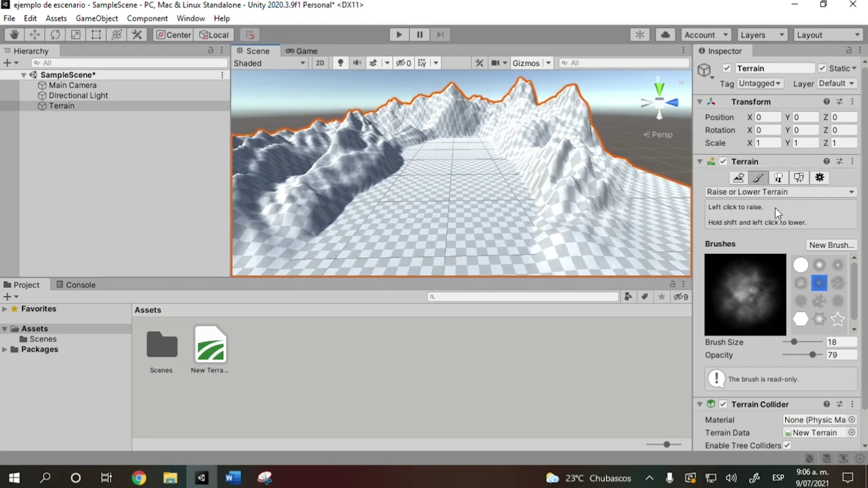
{"action": "left_click", "coordinate": [769, 191]}
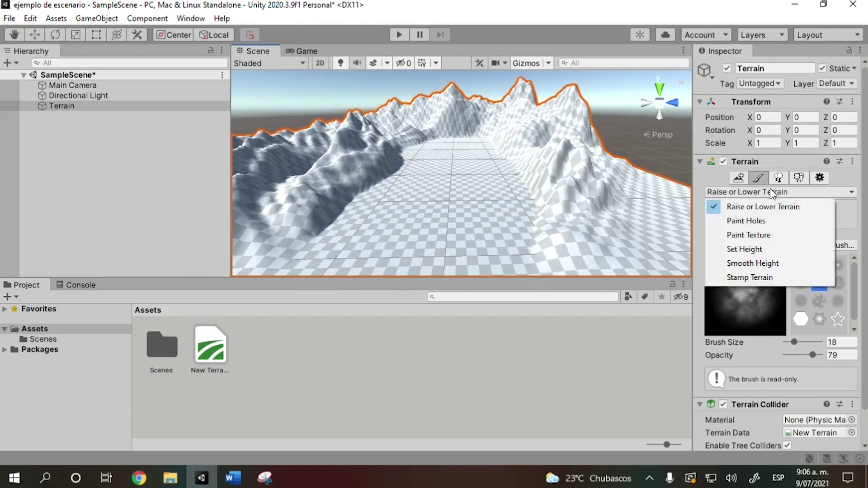
{"action": "left_click", "coordinate": [770, 234]}
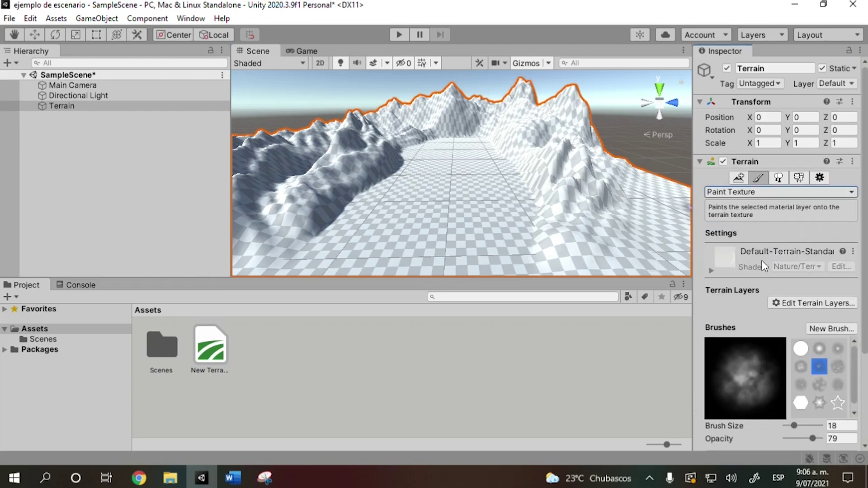
{"action": "left_click", "coordinate": [711, 271]}
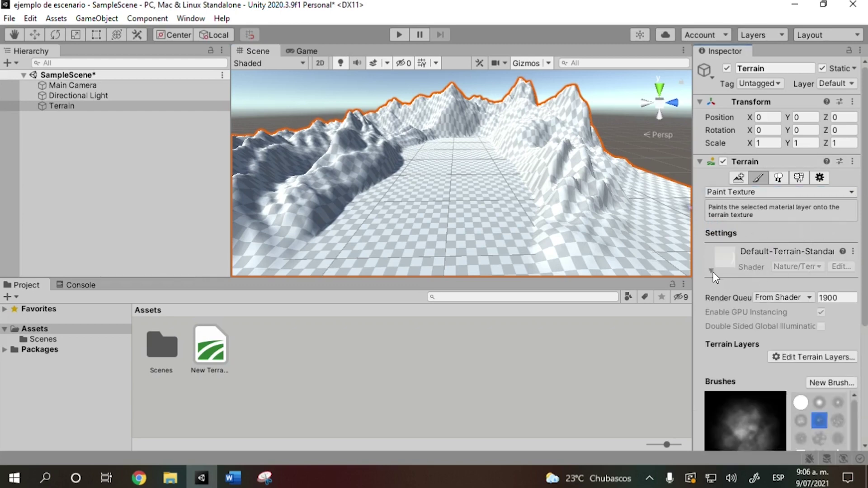
{"action": "left_click", "coordinate": [754, 257]}
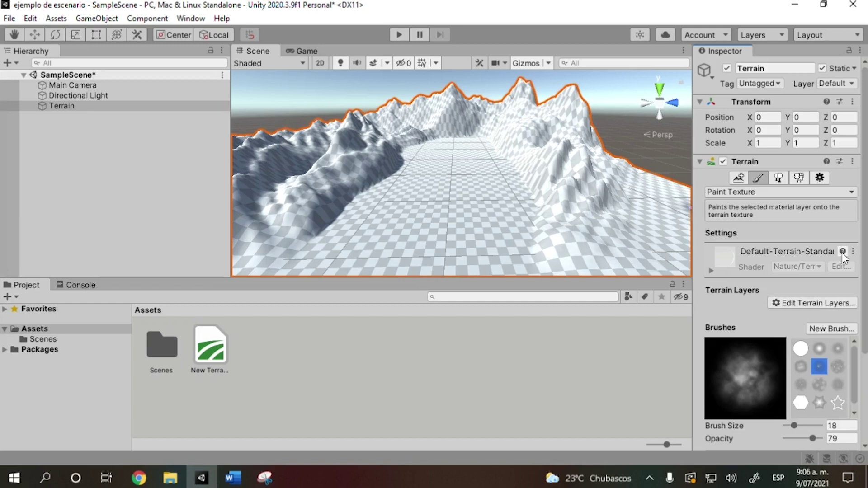
{"action": "left_click", "coordinate": [798, 265]}
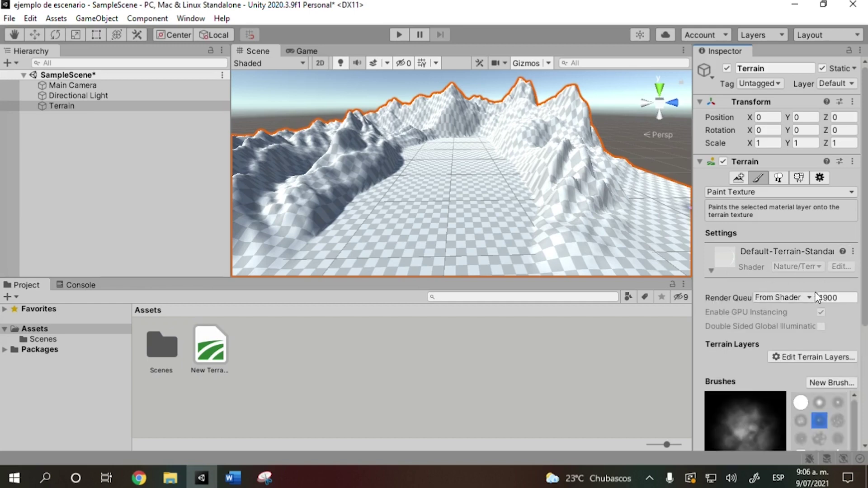
{"action": "scroll", "coordinate": [765, 302], "scroll_direction": "down", "scroll_amount": 5}
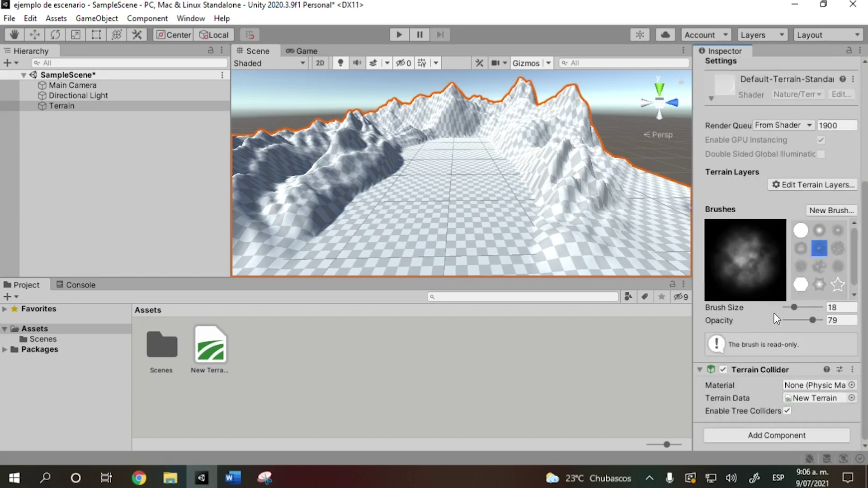
{"action": "scroll", "coordinate": [773, 313], "scroll_direction": "up", "scroll_amount": 5}
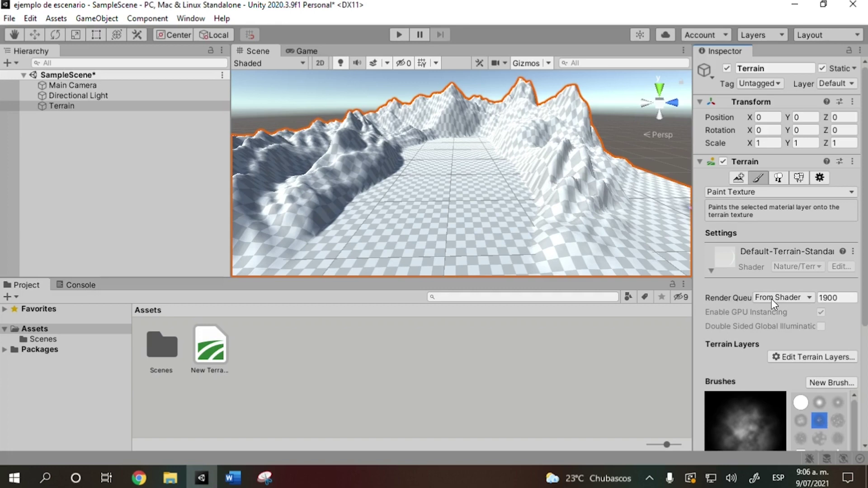
Import the tileable-grass image as a new asset, showing the files as large icons to identify the texture.
{"action": "right_click", "coordinate": [335, 357]}
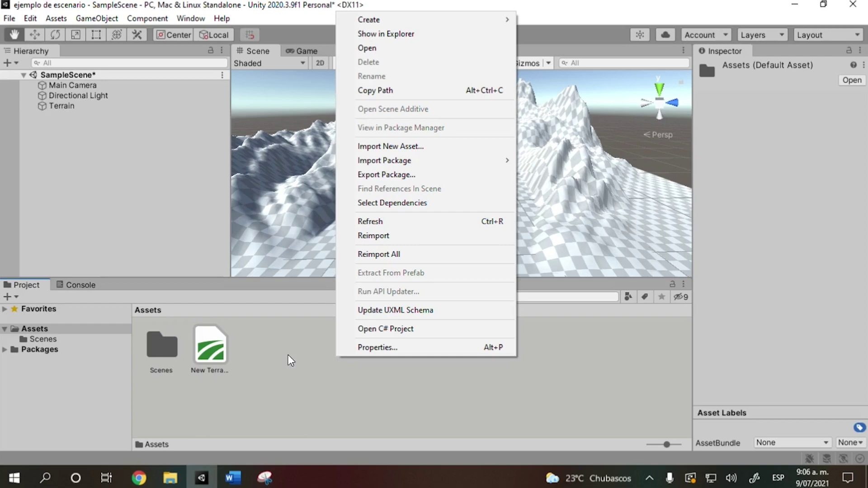
{"action": "left_click", "coordinate": [472, 155]}
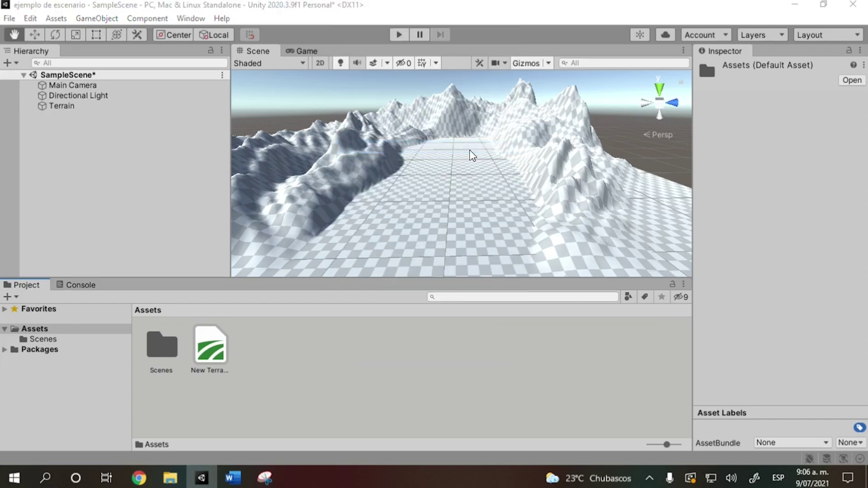
{"action": "right_click", "coordinate": [528, 149]}
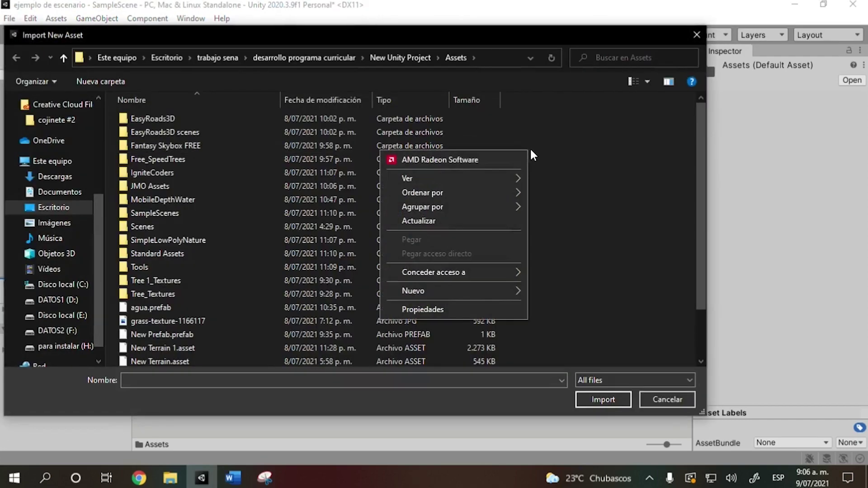
{"action": "mouse_move", "coordinate": [463, 177]}
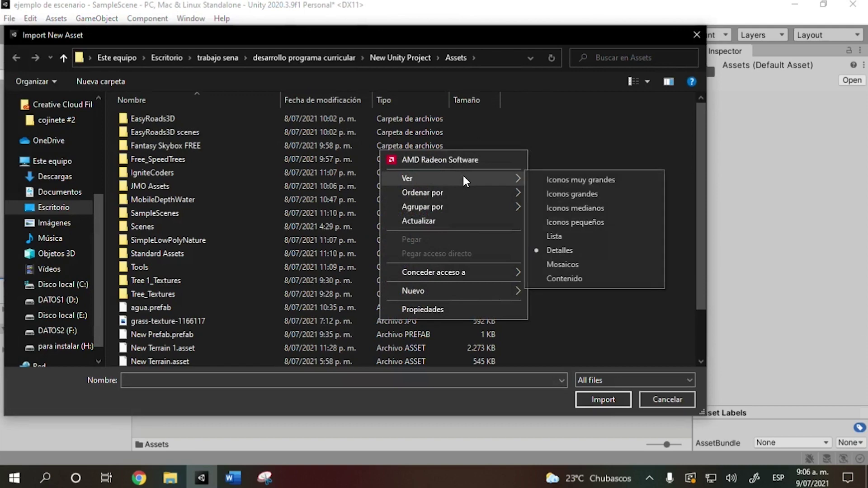
{"action": "left_click", "coordinate": [597, 193]}
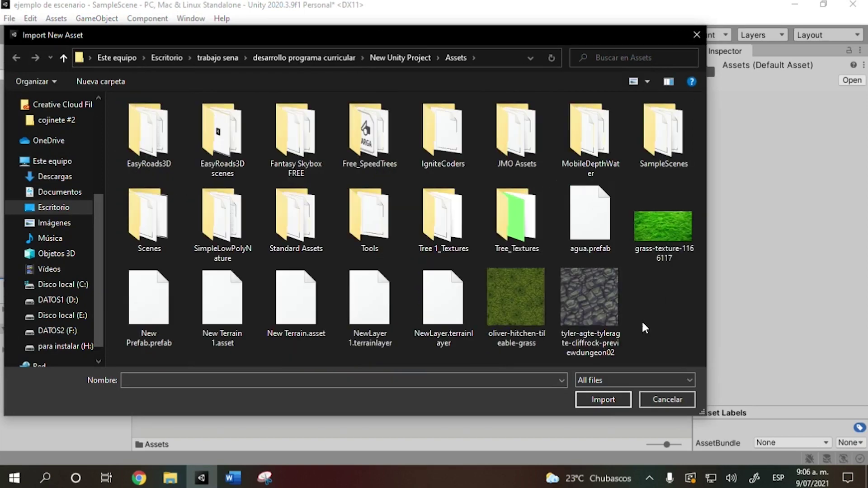
{"action": "left_click", "coordinate": [518, 307]}
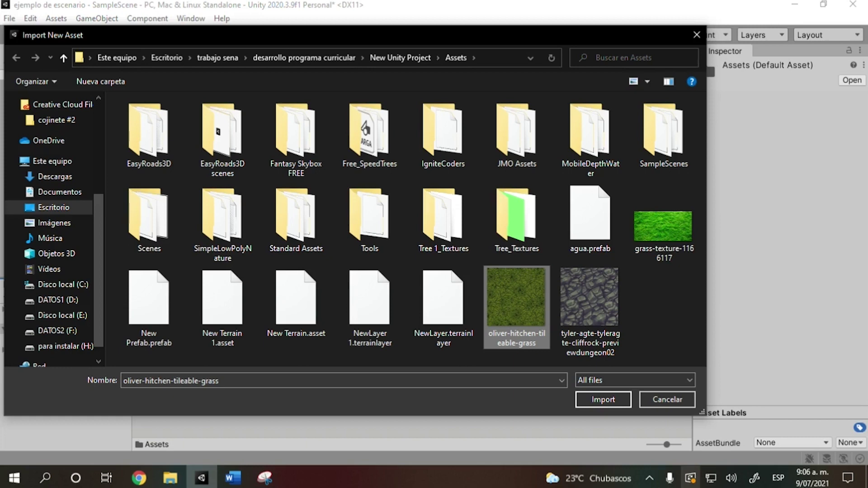
{"action": "left_click", "coordinate": [618, 400]}
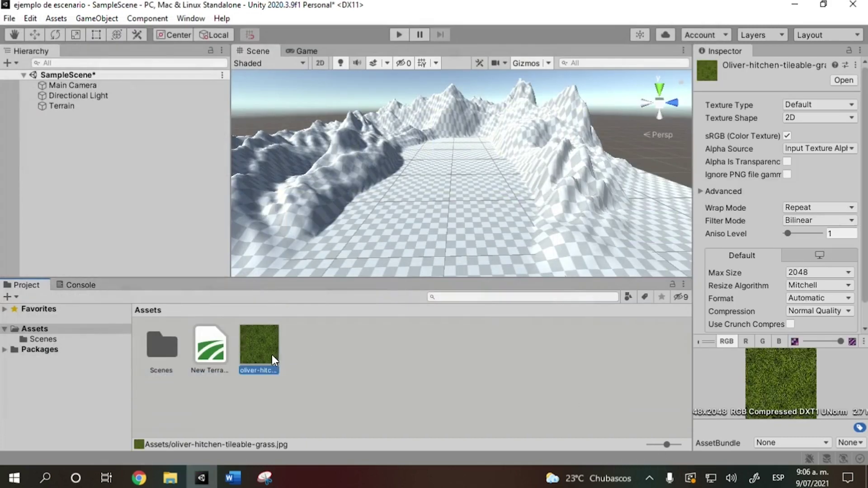
Create an assets folder named "textura" and move the imported grass texture into it.
{"action": "right_click", "coordinate": [341, 362]}
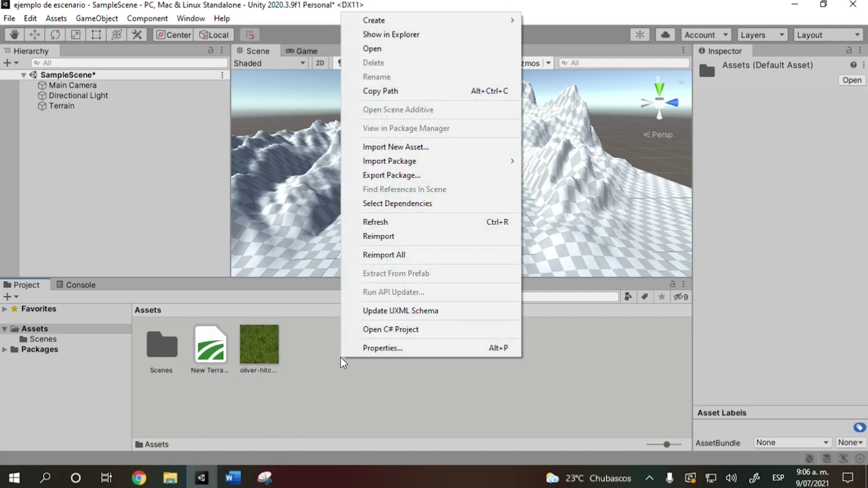
{"action": "mouse_move", "coordinate": [479, 20]}
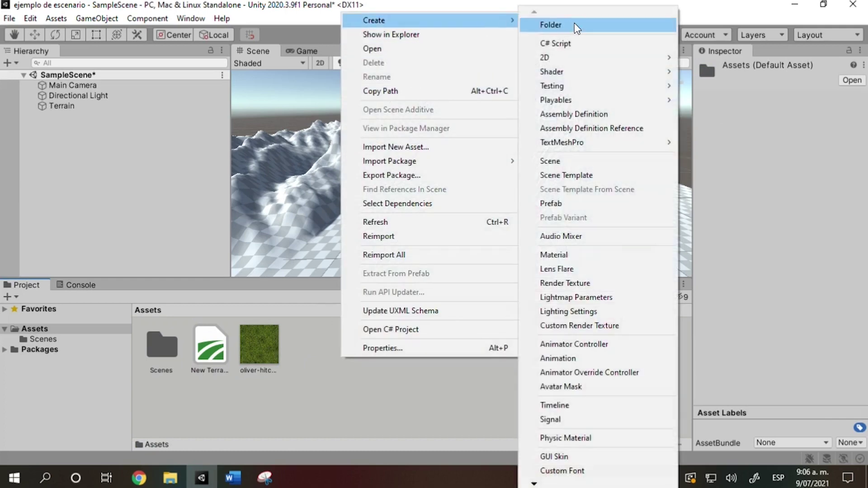
{"action": "left_click", "coordinate": [574, 25]}
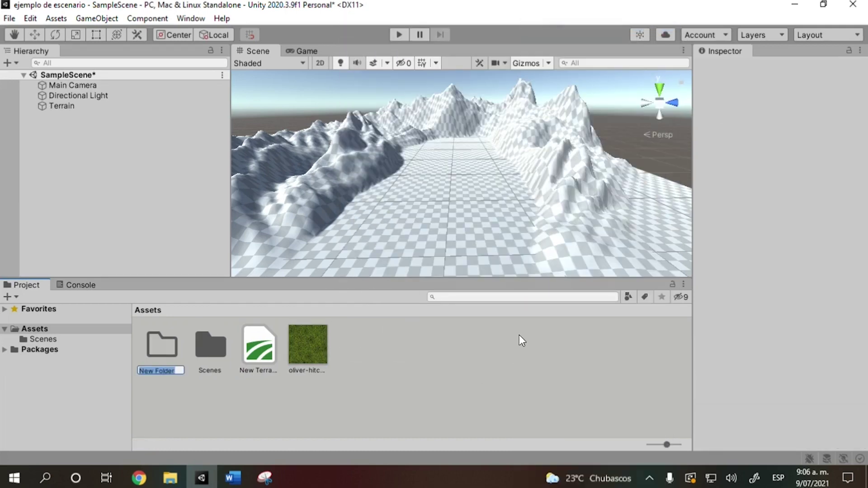
{"action": "type", "text": "textura"}
{"action": "key", "text": "Return"}
{"action": "left_click_drag", "start_coordinate": [308, 353], "coordinate": [205, 346]}
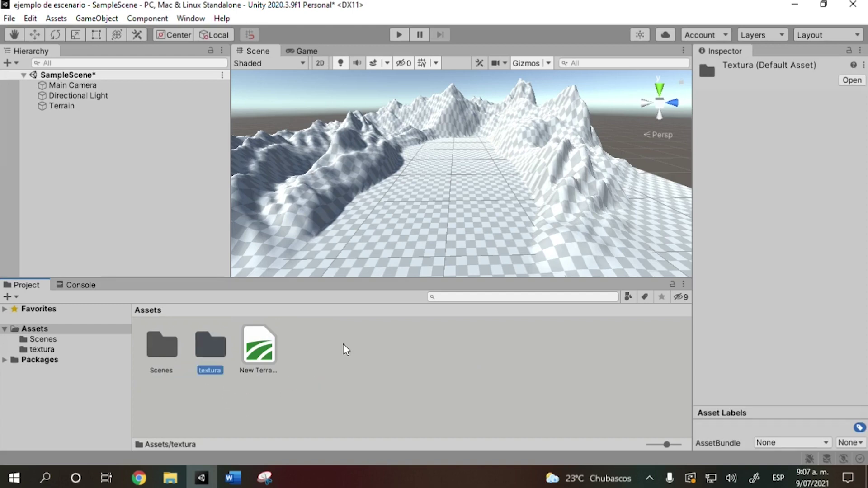
{"action": "left_click", "coordinate": [375, 363]}
Select the terrain and create a new terrain layer from the imported grass texture.
{"action": "left_click", "coordinate": [456, 172]}
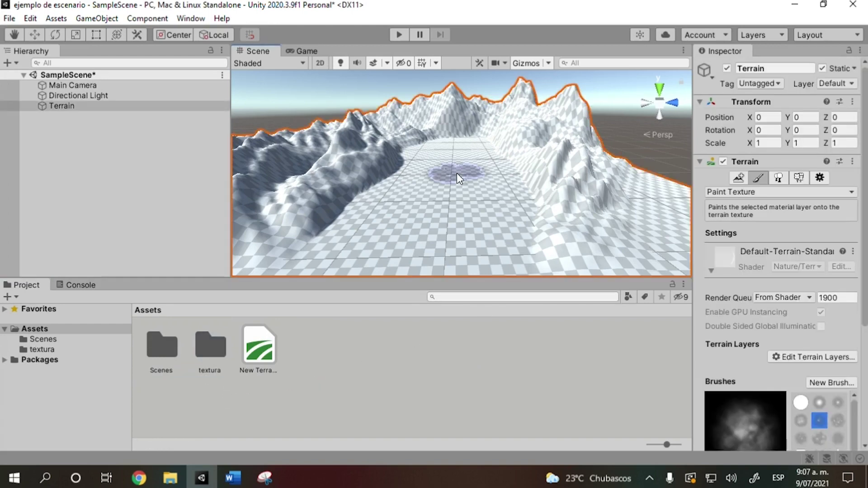
{"action": "left_click", "coordinate": [854, 191]}
{"action": "left_click", "coordinate": [854, 191]}
{"action": "left_click", "coordinate": [854, 192]}
{"action": "left_click", "coordinate": [863, 223]}
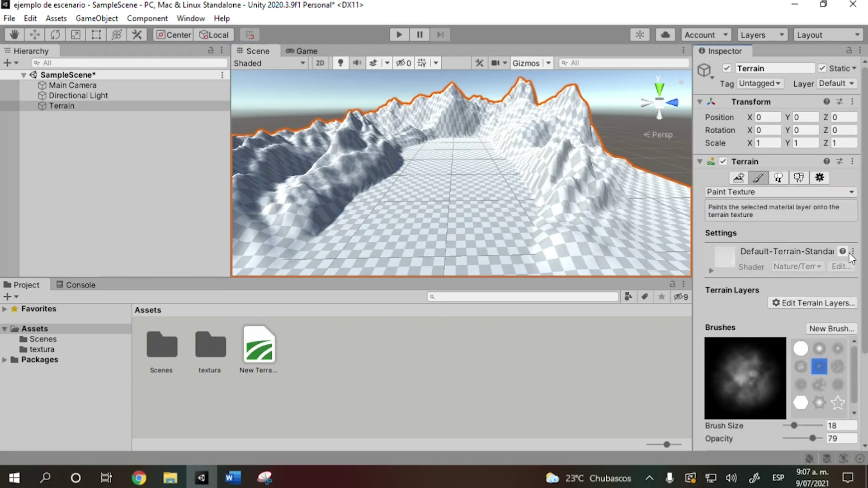
{"action": "left_click", "coordinate": [809, 264]}
{"action": "left_click", "coordinate": [810, 267]}
{"action": "left_click", "coordinate": [810, 268]}
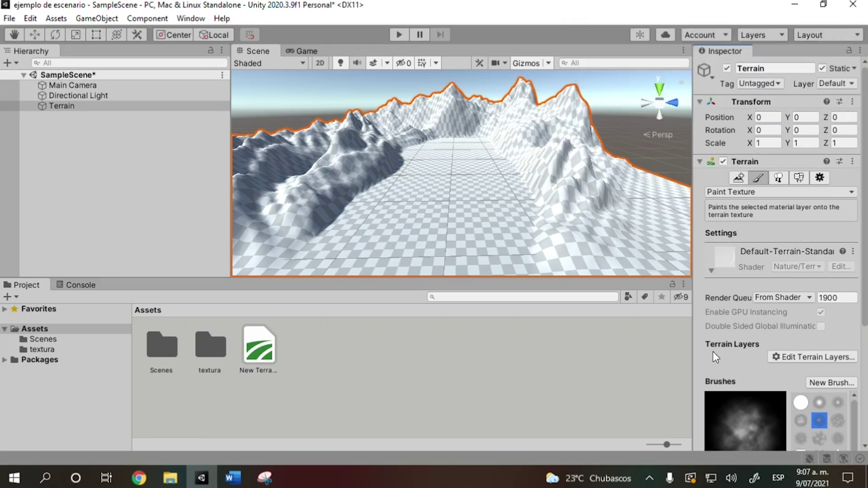
{"action": "left_click", "coordinate": [822, 359]}
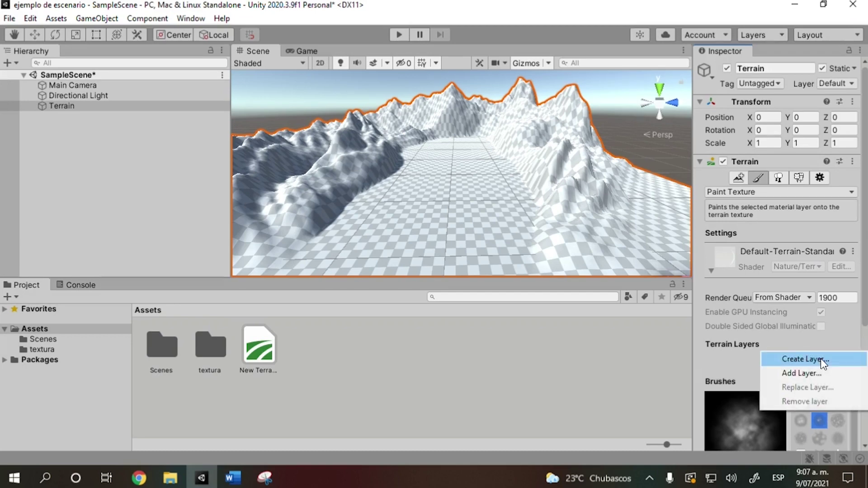
{"action": "left_click", "coordinate": [820, 359]}
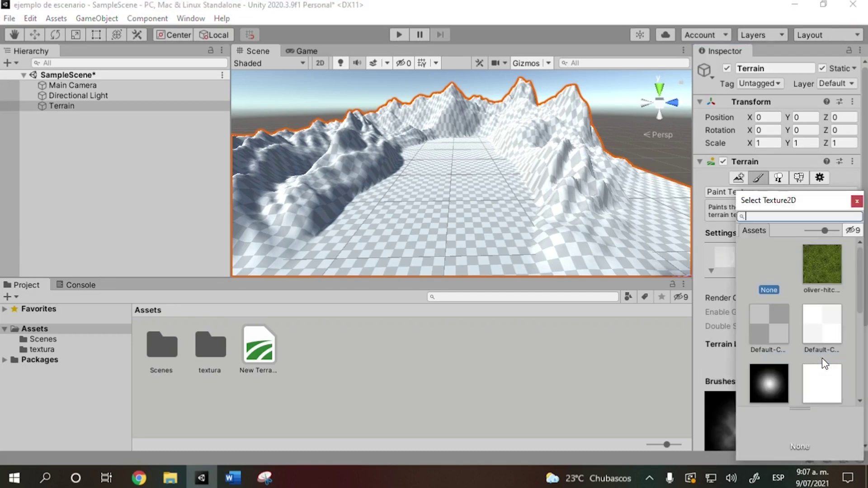
{"action": "left_click", "coordinate": [825, 256]}
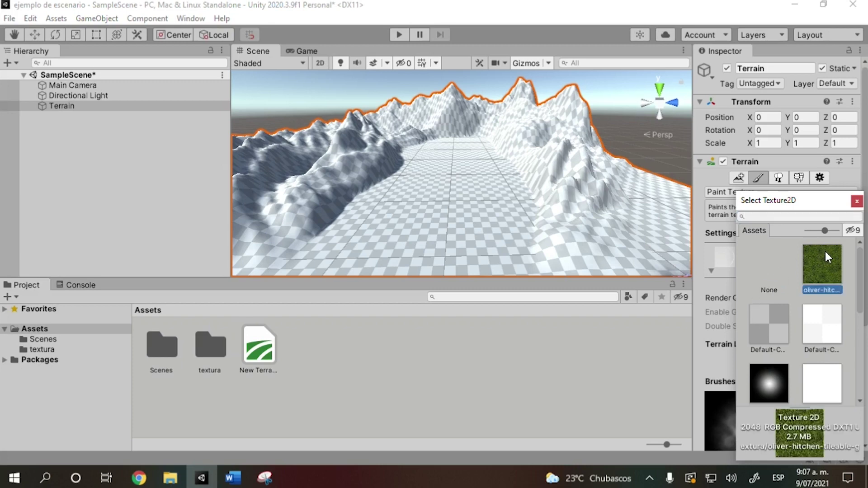
{"action": "double_click", "coordinate": [822, 257]}
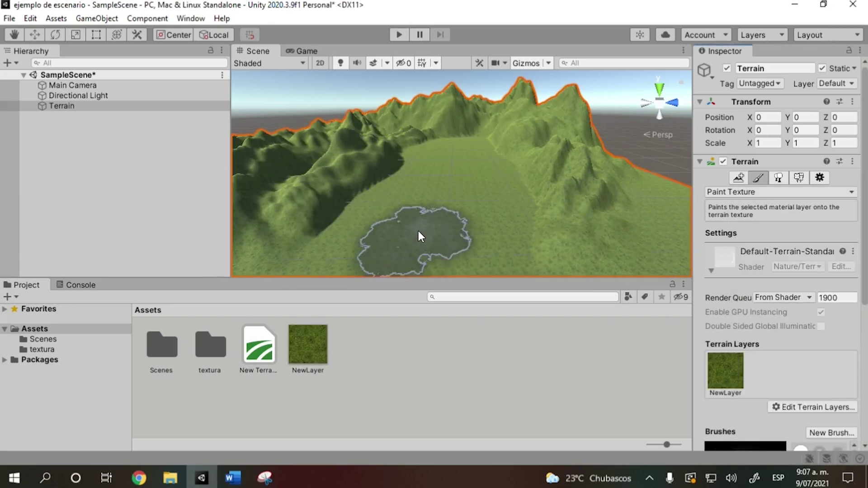
Set the grass terrain layer's tiling size to 10 in X and 10 in Y.
{"action": "left_click_drag", "start_coordinate": [454, 223], "coordinate": [436, 201], "text": "alt"}
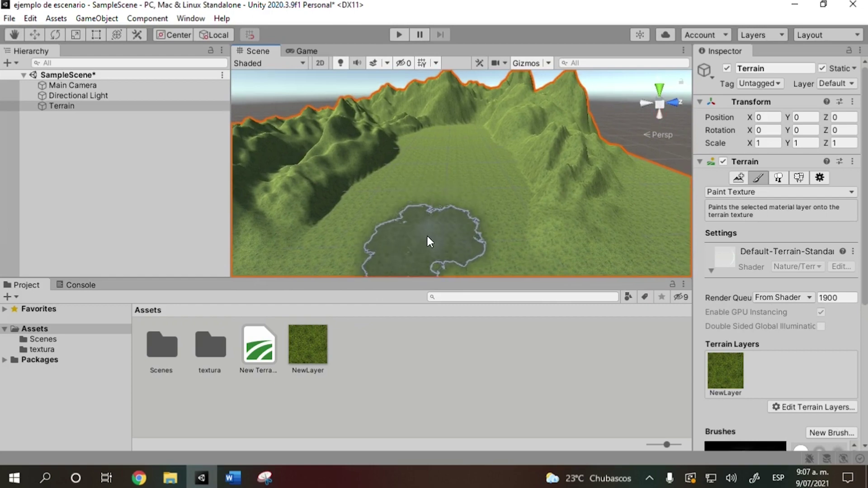
{"action": "scroll", "coordinate": [427, 236], "scroll_direction": "up", "scroll_amount": 3}
{"action": "scroll", "coordinate": [427, 238], "scroll_direction": "up", "scroll_amount": 2}
{"action": "scroll", "coordinate": [581, 218], "scroll_direction": "up", "scroll_amount": 2}
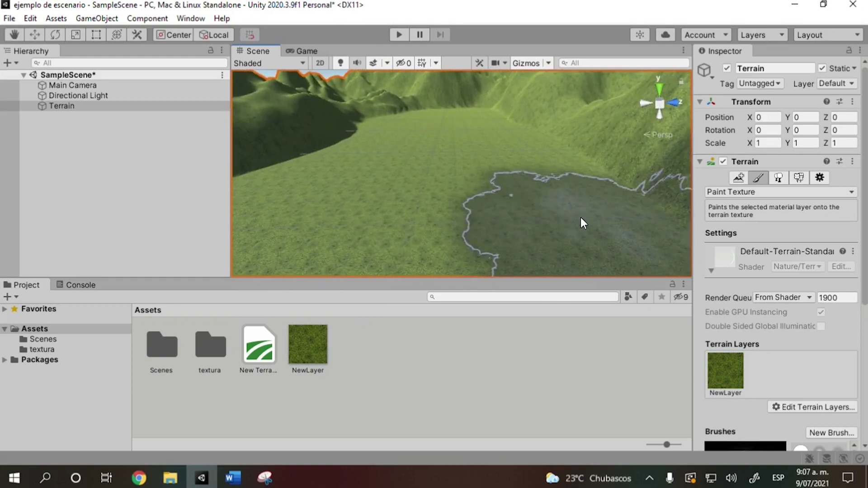
{"action": "mouse_move", "coordinate": [612, 168]}
{"action": "left_mouse_down", "text": "alt"}
{"action": "mouse_move", "coordinate": [616, 155]}
{"action": "mouse_move", "coordinate": [364, 155]}
{"action": "mouse_move", "coordinate": [379, 179]}
{"action": "mouse_move", "coordinate": [608, 186]}
{"action": "mouse_move", "coordinate": [720, 164]}
{"action": "mouse_move", "coordinate": [757, 169]}
{"action": "mouse_move", "coordinate": [576, 194]}
{"action": "mouse_move", "coordinate": [554, 148]}
{"action": "mouse_move", "coordinate": [552, 113]}
{"action": "left_mouse_up", "text": "alt"}
{"action": "scroll", "coordinate": [786, 315], "scroll_direction": "down", "scroll_amount": 5}
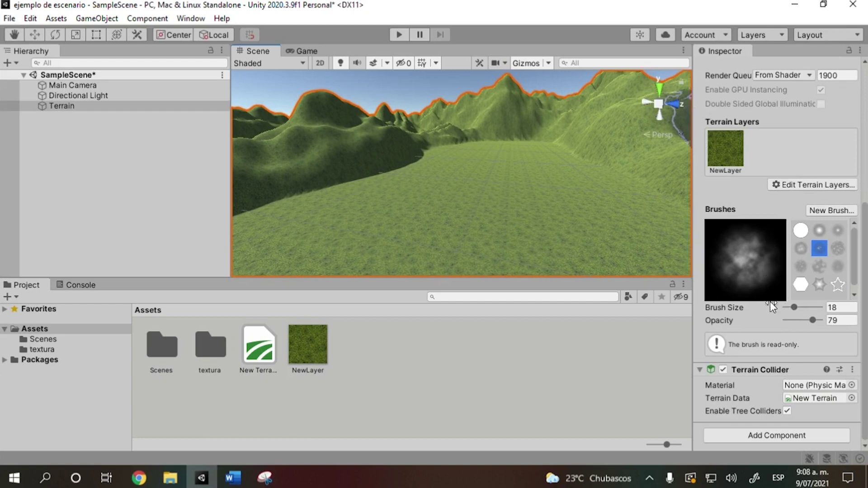
{"action": "left_click", "coordinate": [727, 146]}
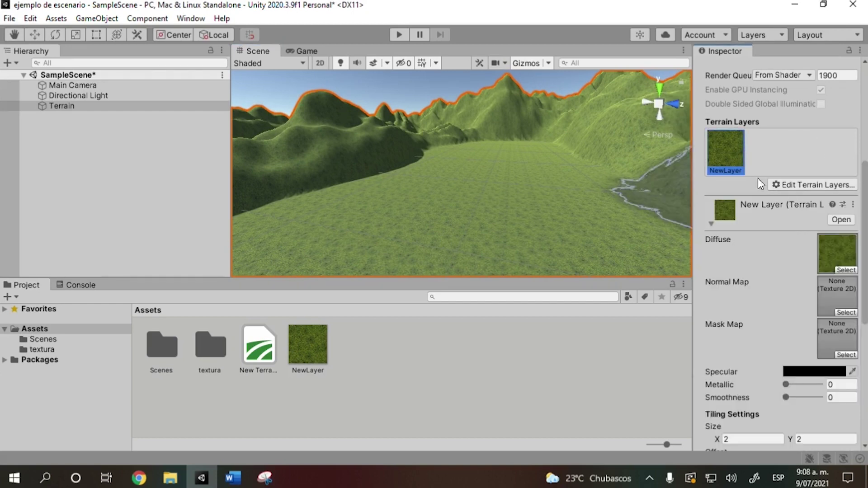
{"action": "scroll", "coordinate": [773, 314], "scroll_direction": "down", "scroll_amount": 6}
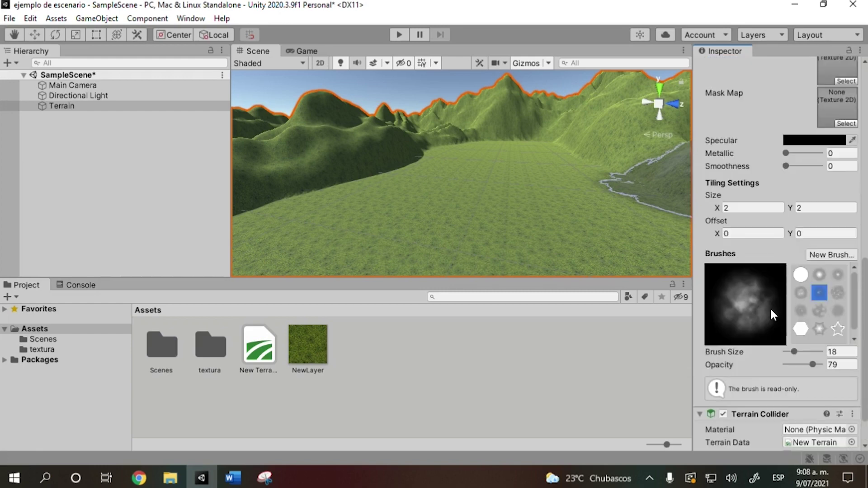
{"action": "left_click", "coordinate": [742, 207]}
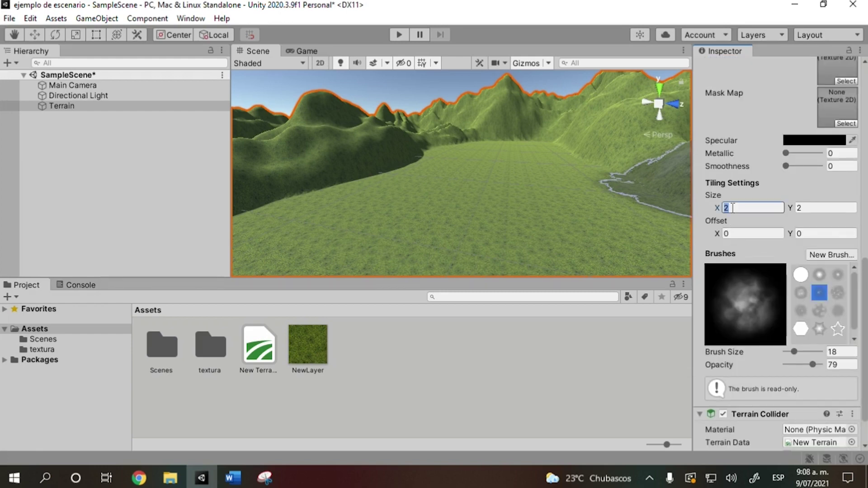
{"action": "type", "text": "10"}
{"action": "left_click", "coordinate": [809, 208]}
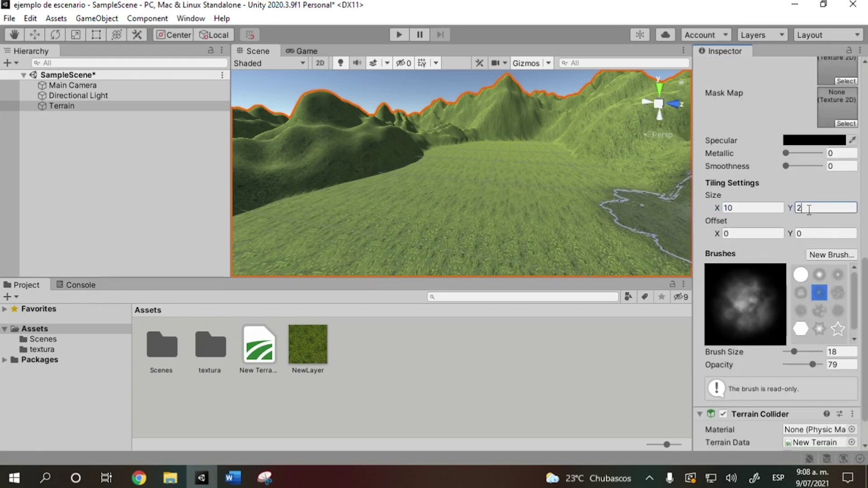
{"action": "type", "text": "10"}
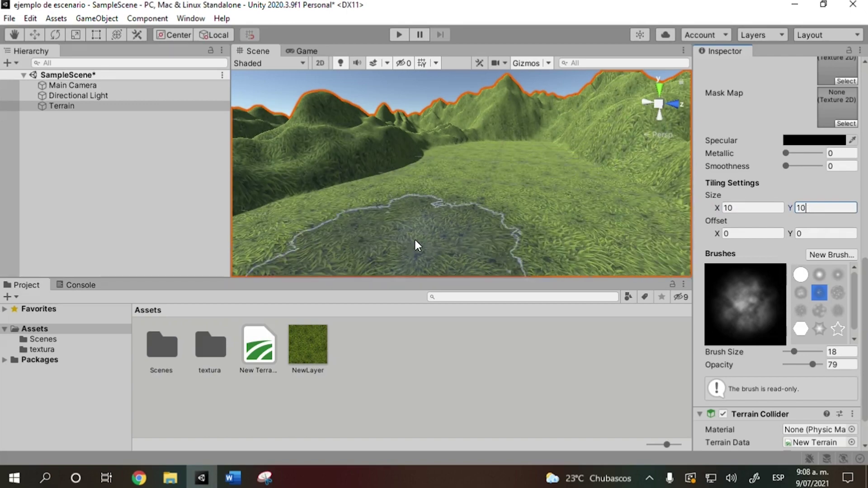
{"action": "mouse_move", "coordinate": [411, 94]}
{"action": "right_mouse_down"}
{"action": "mouse_move", "coordinate": [428, 93]}
{"action": "mouse_move", "coordinate": [492, 131]}
{"action": "mouse_move", "coordinate": [476, 150]}
{"action": "right_mouse_up"}
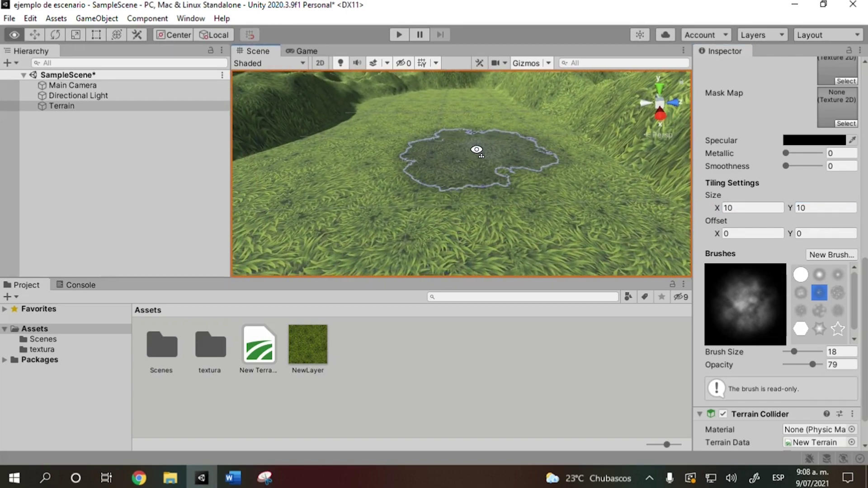
{"action": "mouse_move", "coordinate": [477, 149]}
{"action": "right_mouse_down"}
{"action": "mouse_move", "coordinate": [488, 87]}
{"action": "mouse_move", "coordinate": [485, 109]}
{"action": "mouse_move", "coordinate": [536, 208]}
{"action": "right_mouse_up"}
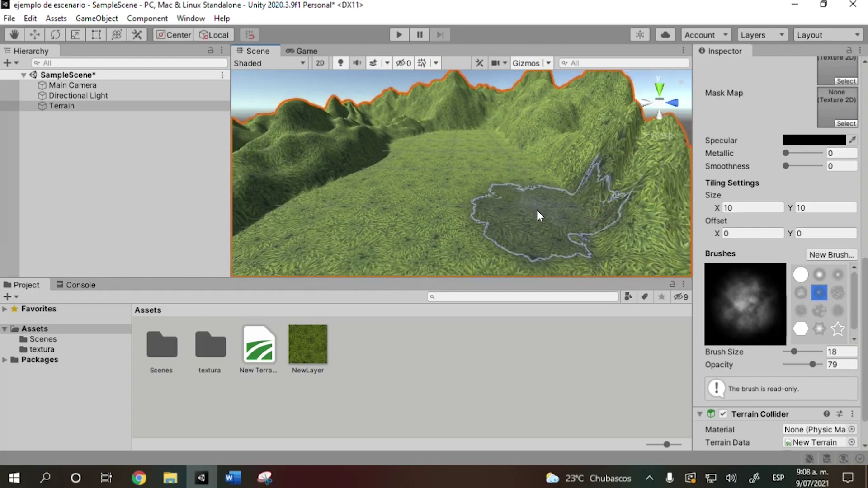
{"action": "scroll", "coordinate": [533, 231], "scroll_direction": "down", "scroll_amount": 3}
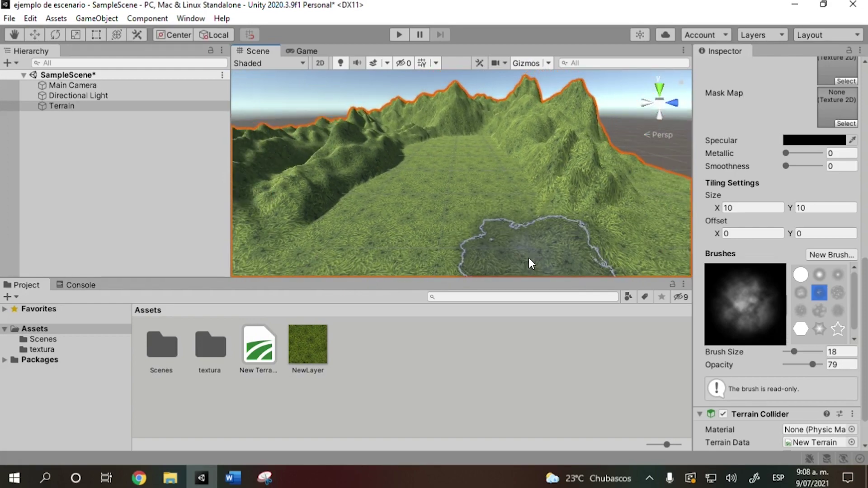
{"action": "mouse_move", "coordinate": [525, 266]}
{"action": "right_mouse_down"}
{"action": "mouse_move", "coordinate": [434, 163]}
{"action": "mouse_move", "coordinate": [465, 161]}
{"action": "mouse_move", "coordinate": [421, 233]}
{"action": "mouse_move", "coordinate": [341, 210]}
{"action": "mouse_move", "coordinate": [339, 167]}
{"action": "mouse_move", "coordinate": [438, 140]}
{"action": "mouse_move", "coordinate": [438, 156]}
{"action": "mouse_move", "coordinate": [457, 180]}
{"action": "right_mouse_up"}
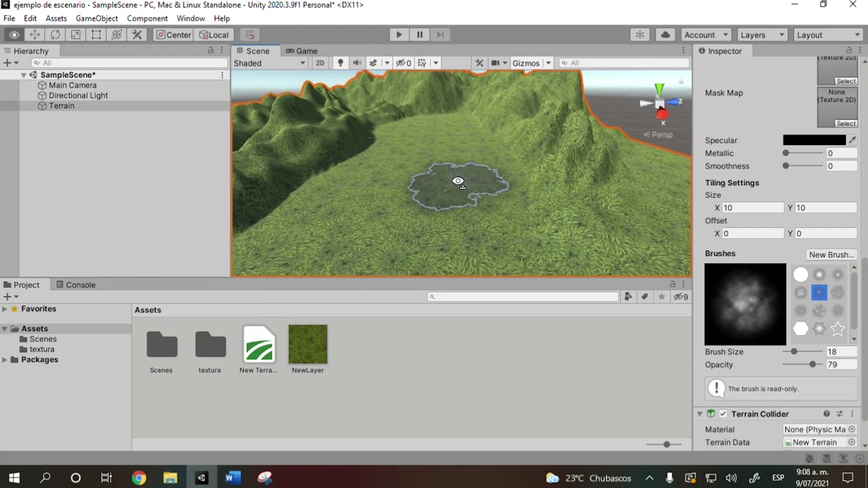
{"action": "mouse_move", "coordinate": [458, 181]}
{"action": "right_mouse_down"}
{"action": "mouse_move", "coordinate": [441, 149]}
{"action": "mouse_move", "coordinate": [414, 142]}
{"action": "right_mouse_up"}
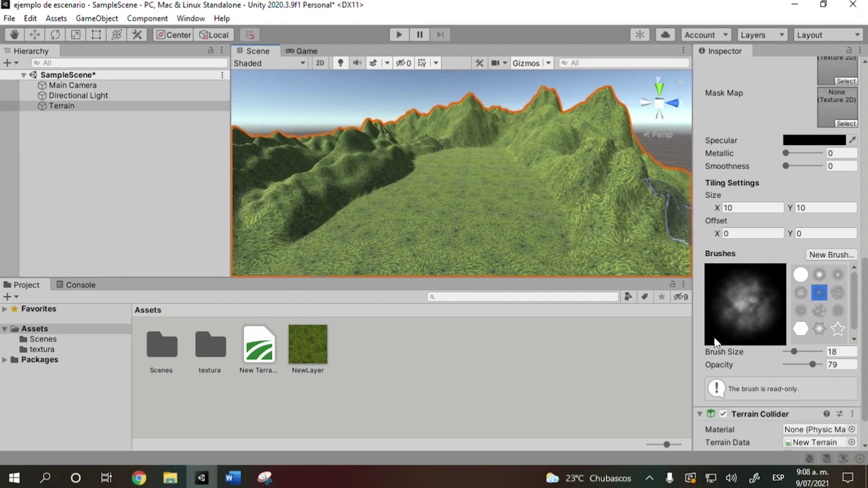
{"action": "scroll", "coordinate": [789, 365], "scroll_direction": "up", "scroll_amount": 10}
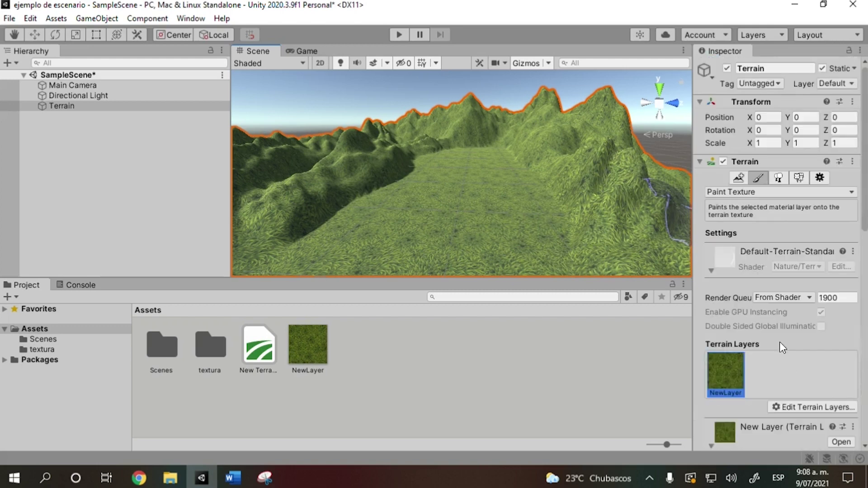
{"action": "scroll", "coordinate": [782, 242], "scroll_direction": "down", "scroll_amount": 3}
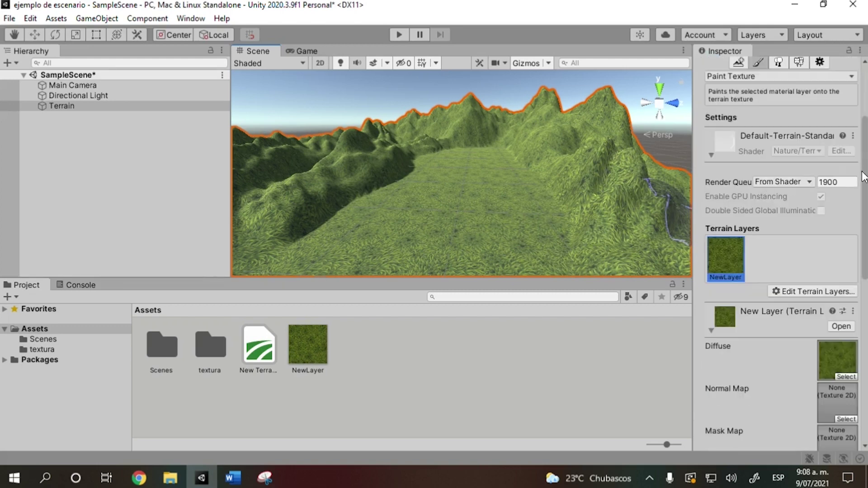
{"action": "left_click", "coordinate": [807, 291]}
{"action": "left_click", "coordinate": [478, 335]}
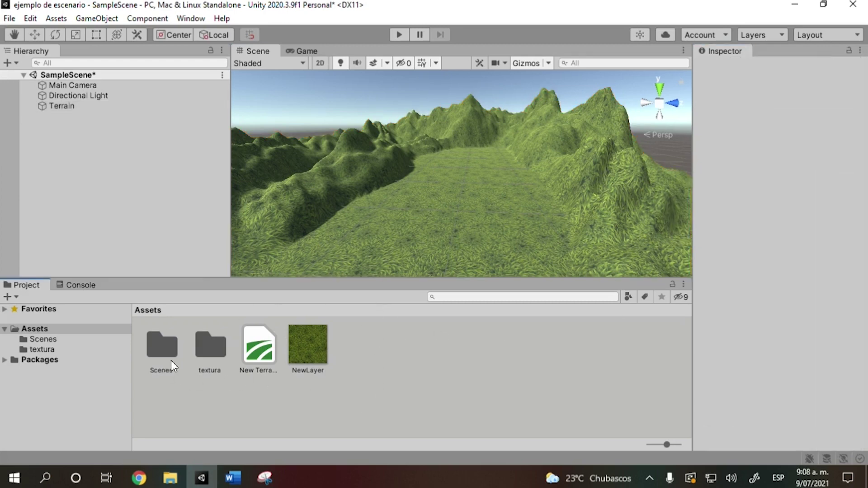
Import the tyler-agte-tyleragte-cliffrock-previewdungeon02 image as a new asset into the textura folder.
{"action": "double_click", "coordinate": [209, 346]}
{"action": "right_click", "coordinate": [288, 363]}
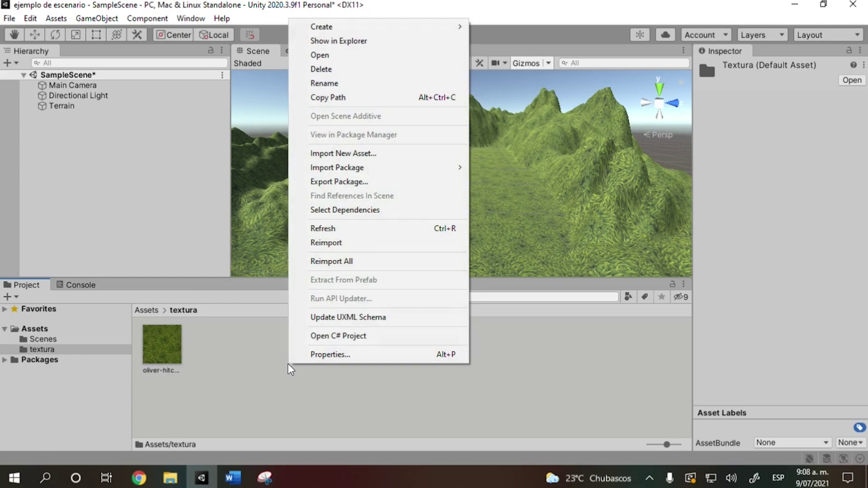
{"action": "left_click", "coordinate": [382, 158]}
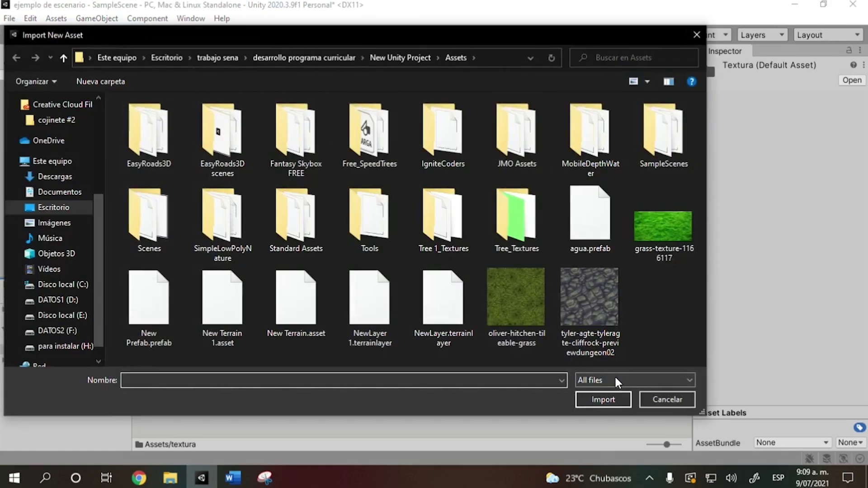
{"action": "left_click", "coordinate": [593, 309]}
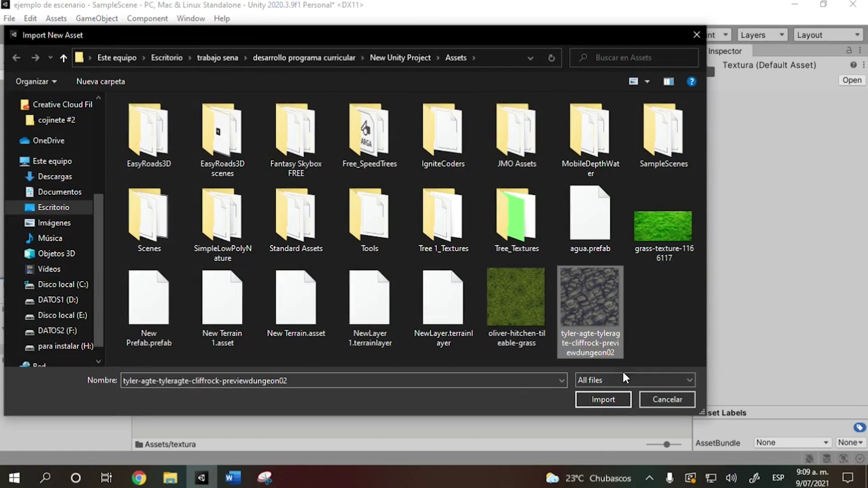
{"action": "left_click", "coordinate": [605, 402]}
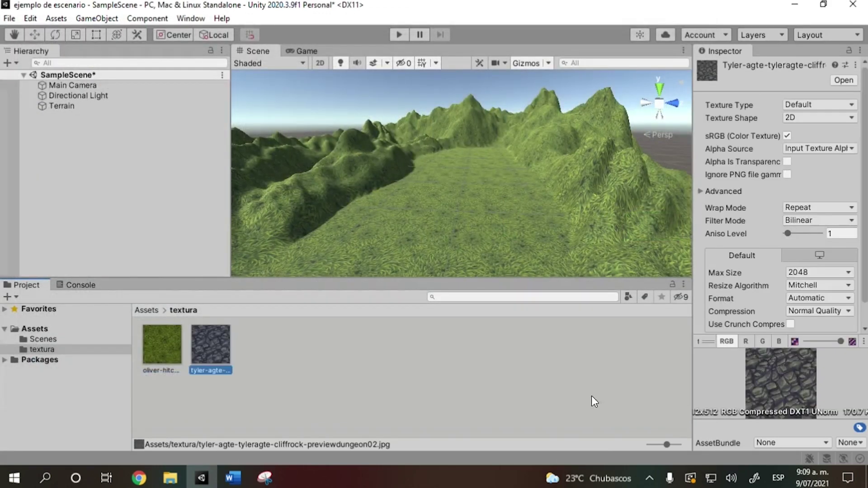
Select the terrain and create a second terrain layer from the imported cliff rock texture.
{"action": "left_click", "coordinate": [499, 190]}
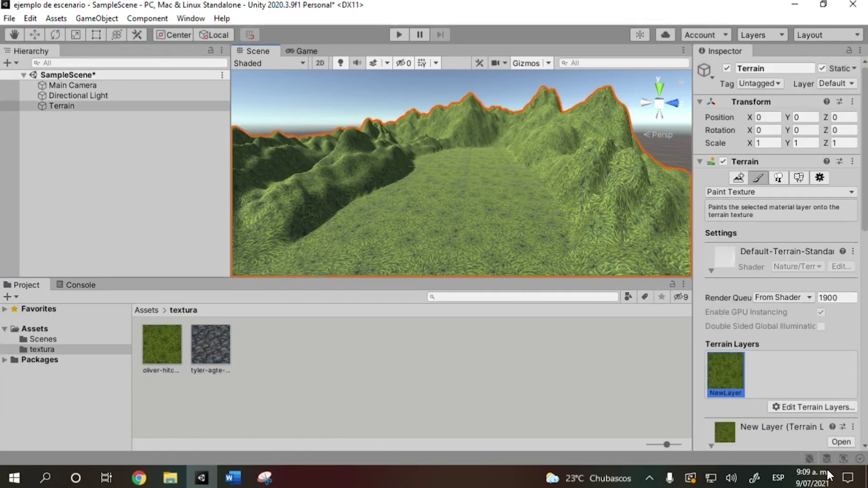
{"action": "left_click", "coordinate": [824, 408]}
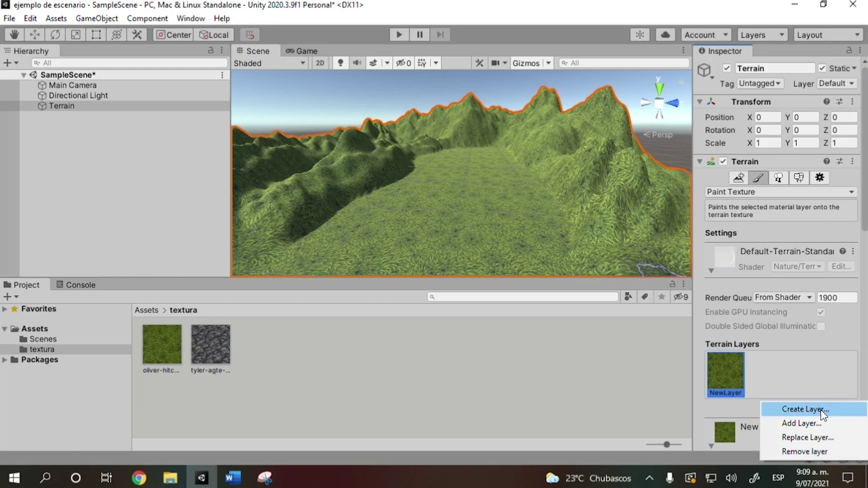
{"action": "left_click", "coordinate": [817, 422]}
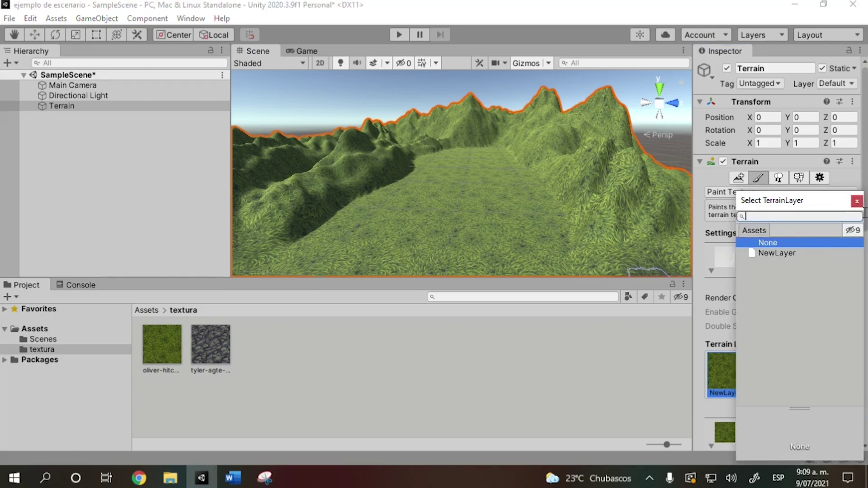
{"action": "left_click", "coordinate": [857, 201]}
{"action": "left_click", "coordinate": [805, 409]}
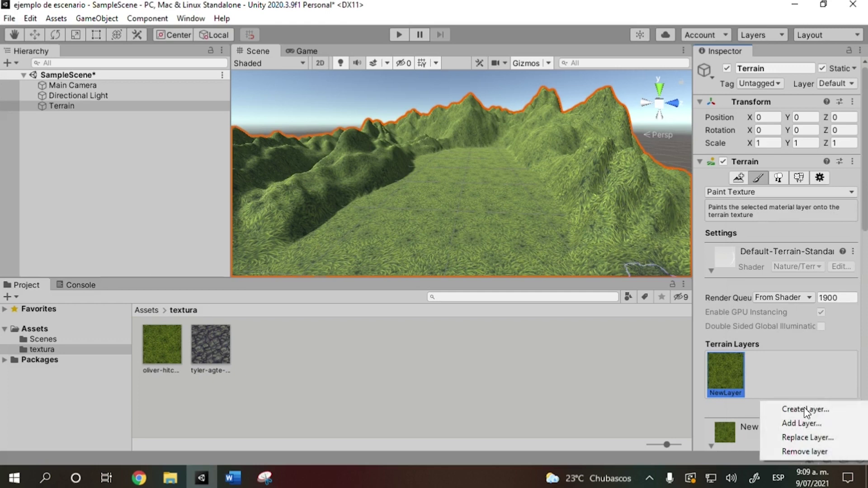
{"action": "left_click", "coordinate": [837, 412]}
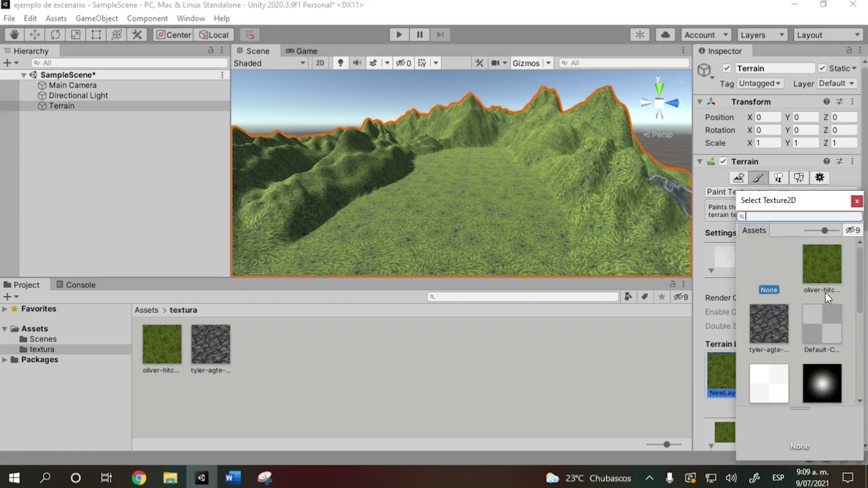
{"action": "left_click", "coordinate": [766, 337]}
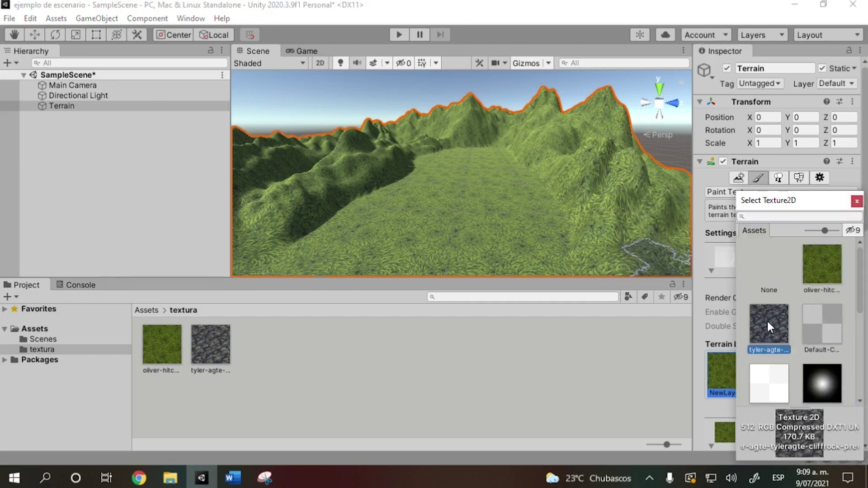
{"action": "double_click", "coordinate": [767, 321]}
Select the rock terrain layer, try a paint stroke on the near hillside and undo it.
{"action": "scroll", "coordinate": [813, 334], "scroll_direction": "down", "scroll_amount": 5}
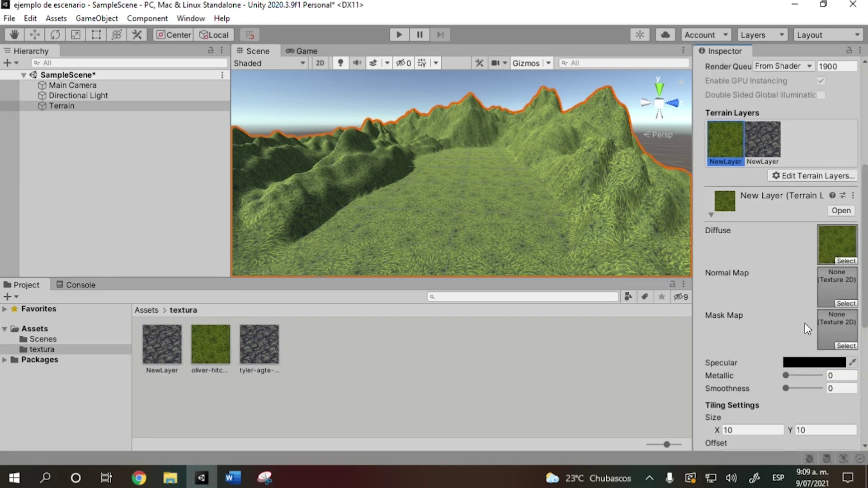
{"action": "left_click", "coordinate": [763, 151]}
{"action": "mouse_move", "coordinate": [585, 212]}
{"action": "left_mouse_down"}
{"action": "mouse_move", "coordinate": [604, 229]}
{"action": "mouse_move", "coordinate": [592, 190]}
{"action": "left_mouse_up"}
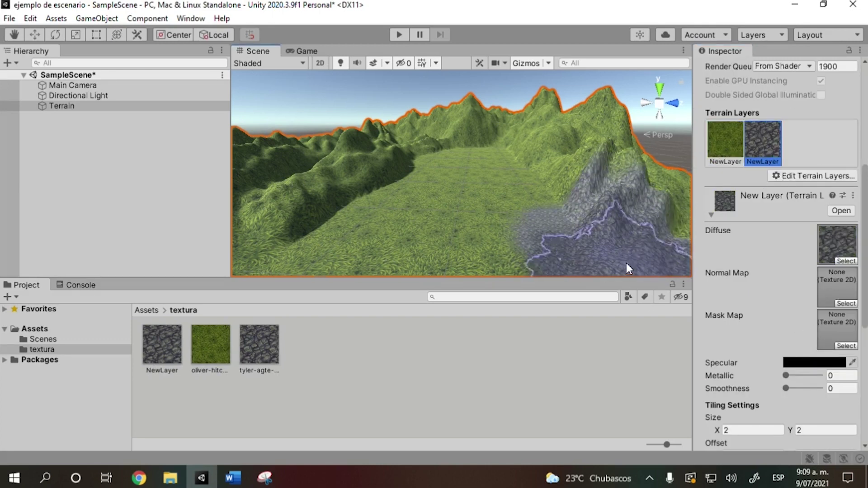
{"action": "scroll", "coordinate": [571, 179], "scroll_direction": "up", "scroll_amount": 2}
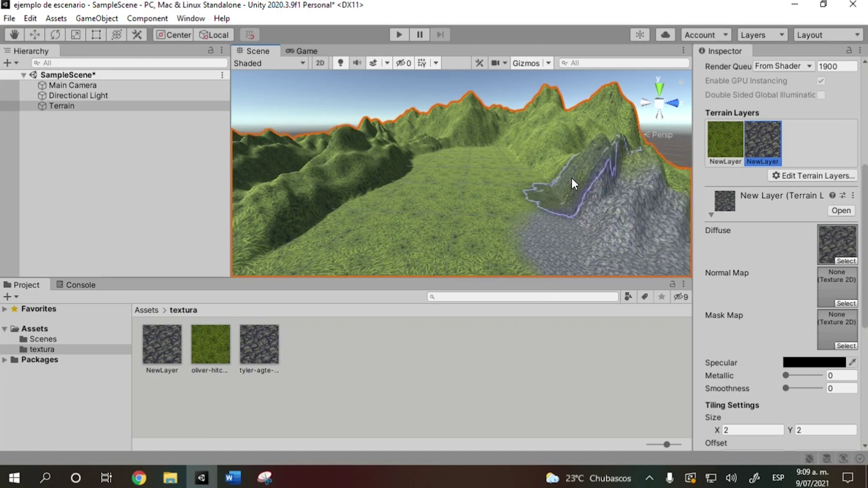
{"action": "key", "text": "ctrl+z"}
Try painting rock on the near hillside with the brush opacity at 26 and undo the stroke.
{"action": "scroll", "coordinate": [742, 315], "scroll_direction": "down", "scroll_amount": 5}
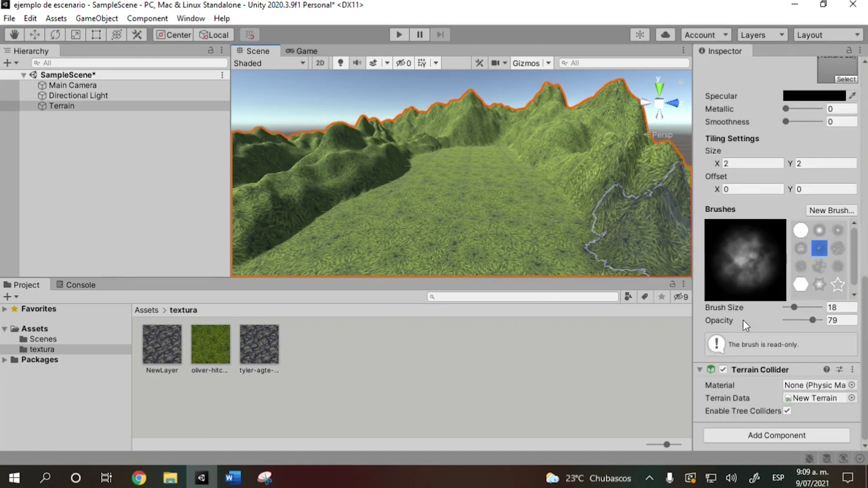
{"action": "scroll", "coordinate": [823, 339], "scroll_direction": "up", "scroll_amount": 2}
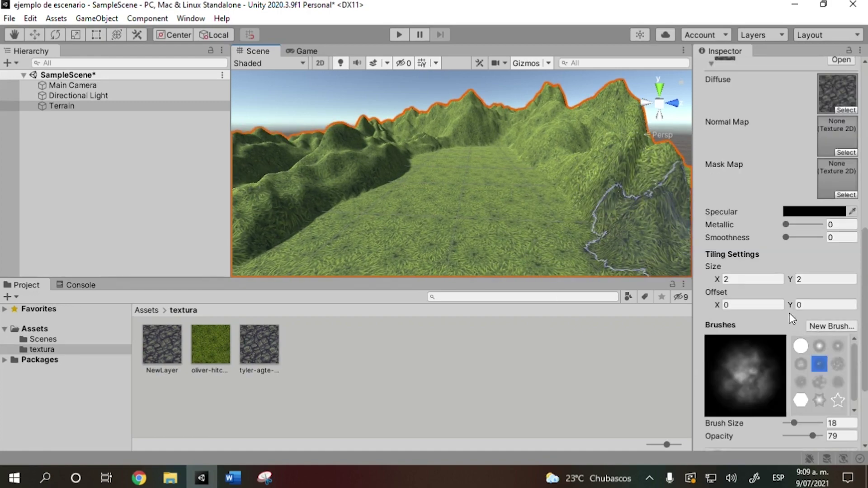
{"action": "scroll", "coordinate": [778, 261], "scroll_direction": "down", "scroll_amount": 2}
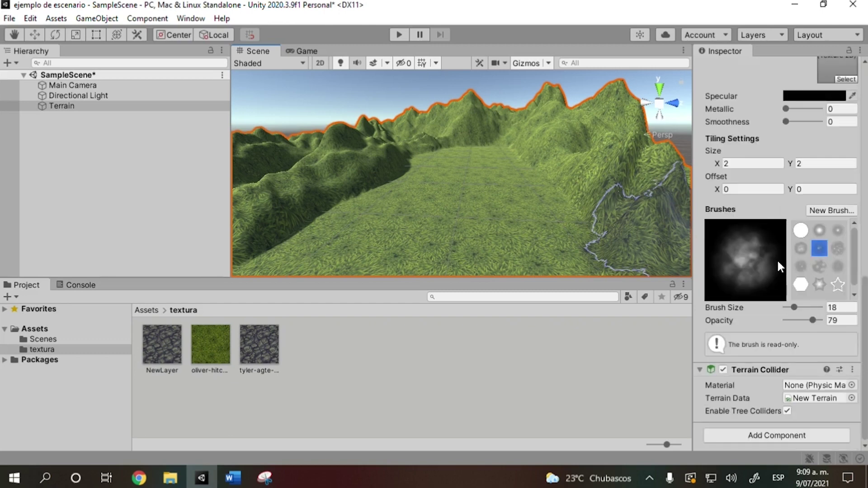
{"action": "left_click", "coordinate": [812, 321]}
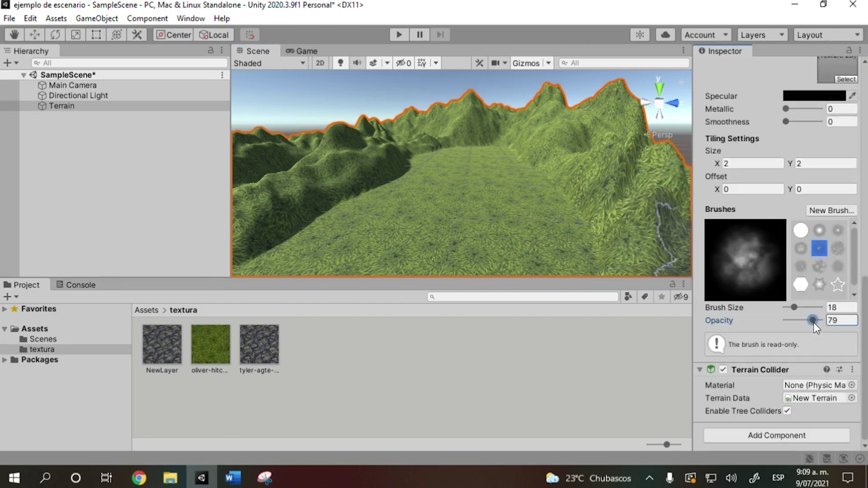
{"action": "left_click_drag", "start_coordinate": [801, 322], "coordinate": [796, 322]}
{"action": "mouse_move", "coordinate": [574, 244]}
{"action": "left_mouse_down"}
{"action": "mouse_move", "coordinate": [649, 254]}
{"action": "mouse_move", "coordinate": [665, 118]}
{"action": "mouse_move", "coordinate": [602, 228]}
{"action": "left_mouse_up"}
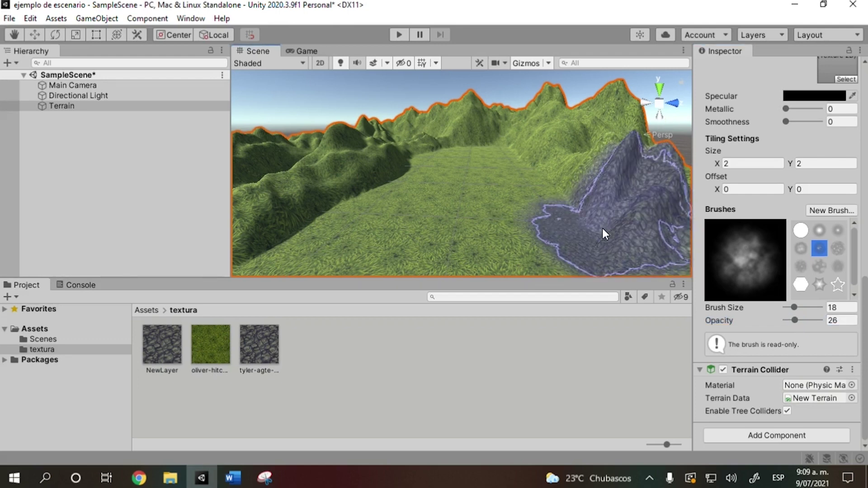
{"action": "key", "text": "ctrl+z"}
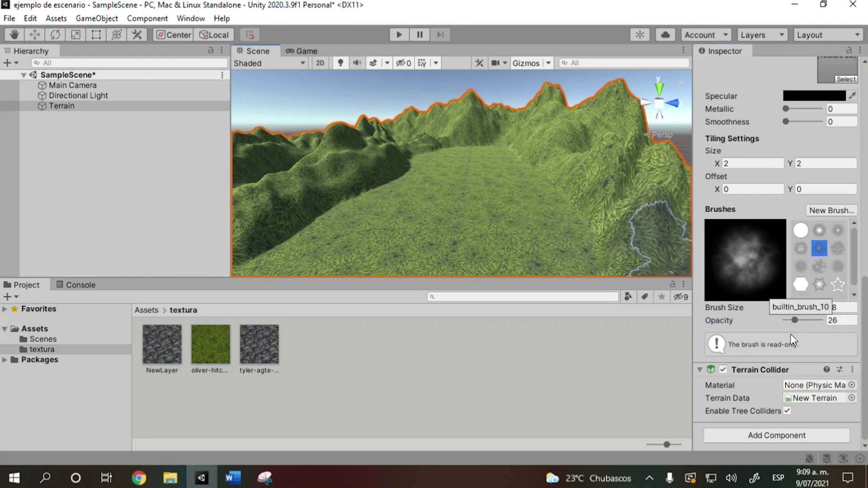
Set the brush opacity to 10 and paint the rock layer over the near hillside and the whole valley floor.
{"action": "left_click_drag", "start_coordinate": [801, 324], "coordinate": [791, 324]}
{"action": "mouse_move", "coordinate": [676, 253]}
{"action": "left_mouse_down"}
{"action": "mouse_move", "coordinate": [629, 213]}
{"action": "mouse_move", "coordinate": [592, 235]}
{"action": "mouse_move", "coordinate": [589, 249]}
{"action": "mouse_move", "coordinate": [653, 158]}
{"action": "mouse_move", "coordinate": [558, 226]}
{"action": "left_mouse_up"}
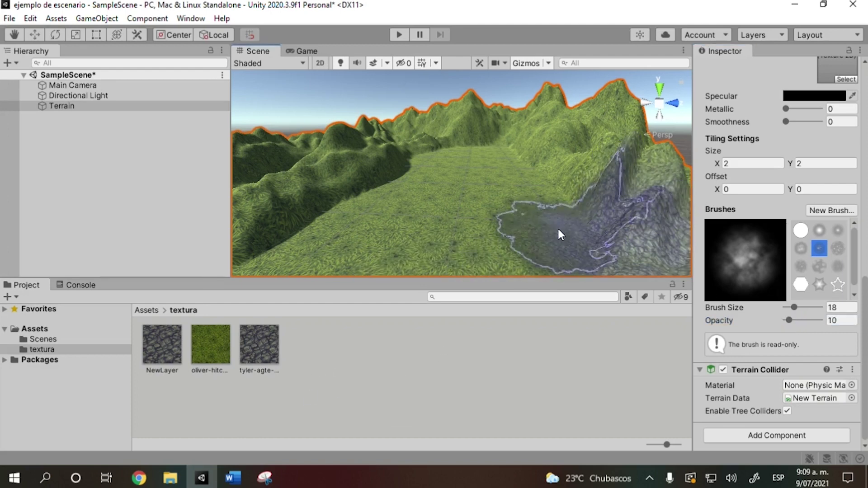
{"action": "mouse_move", "coordinate": [525, 220]}
{"action": "left_mouse_down"}
{"action": "mouse_move", "coordinate": [514, 164]}
{"action": "mouse_move", "coordinate": [478, 149]}
{"action": "left_mouse_up"}
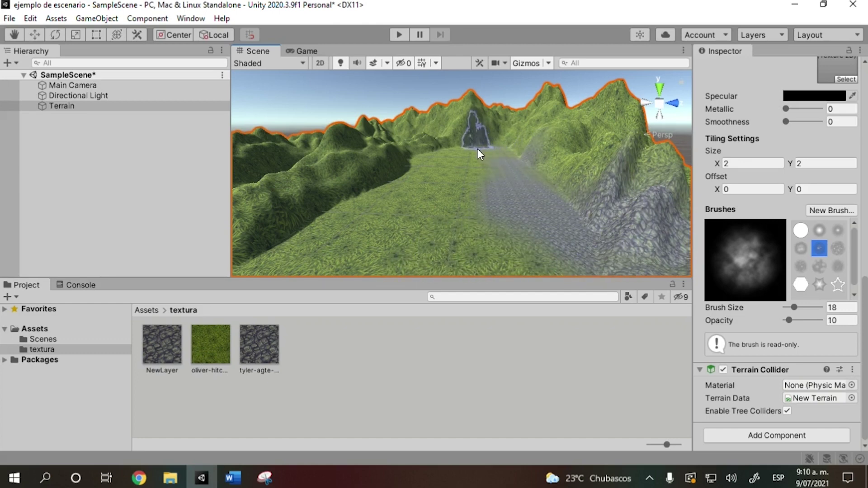
{"action": "mouse_move", "coordinate": [436, 166]}
{"action": "left_mouse_down"}
{"action": "mouse_move", "coordinate": [354, 243]}
{"action": "mouse_move", "coordinate": [503, 269]}
{"action": "mouse_move", "coordinate": [475, 190]}
{"action": "mouse_move", "coordinate": [502, 158]}
{"action": "mouse_move", "coordinate": [528, 207]}
{"action": "mouse_move", "coordinate": [362, 217]}
{"action": "mouse_move", "coordinate": [315, 210]}
{"action": "left_mouse_up"}
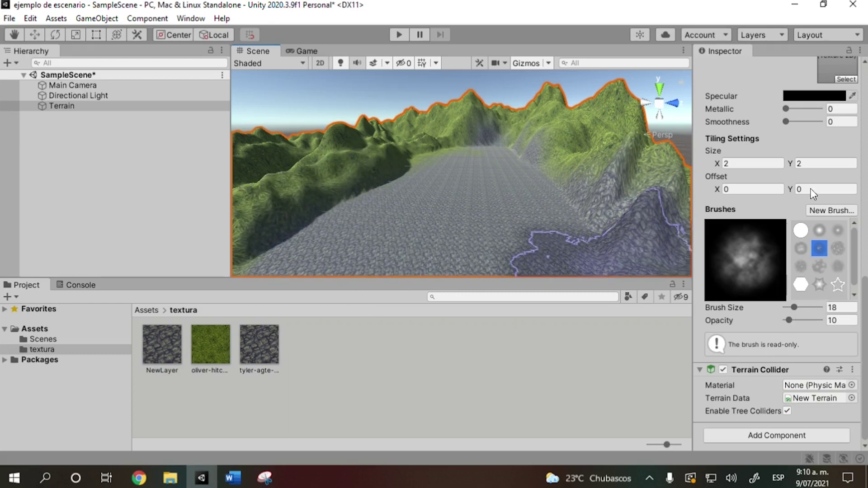
Try a tiling size of 10 in X and 10 in Y on the rock terrain layer.
{"action": "left_click", "coordinate": [731, 165]}
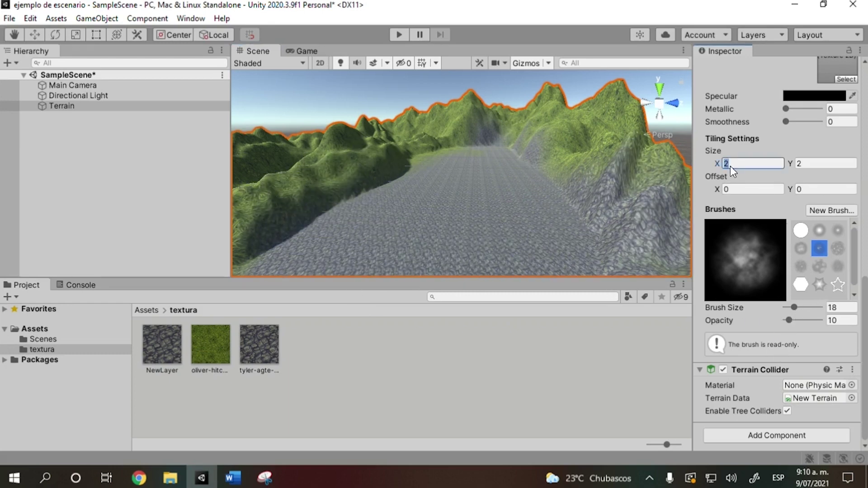
{"action": "type", "text": "10"}
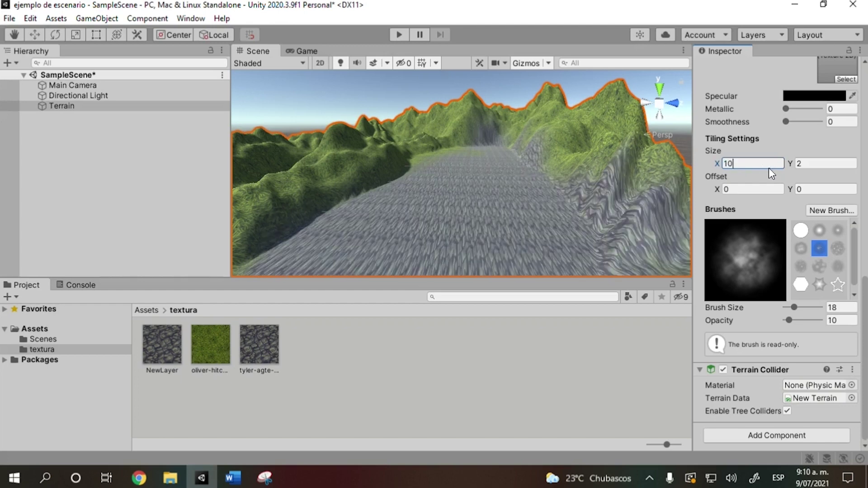
{"action": "left_click", "coordinate": [812, 164]}
{"action": "type", "text": "10"}
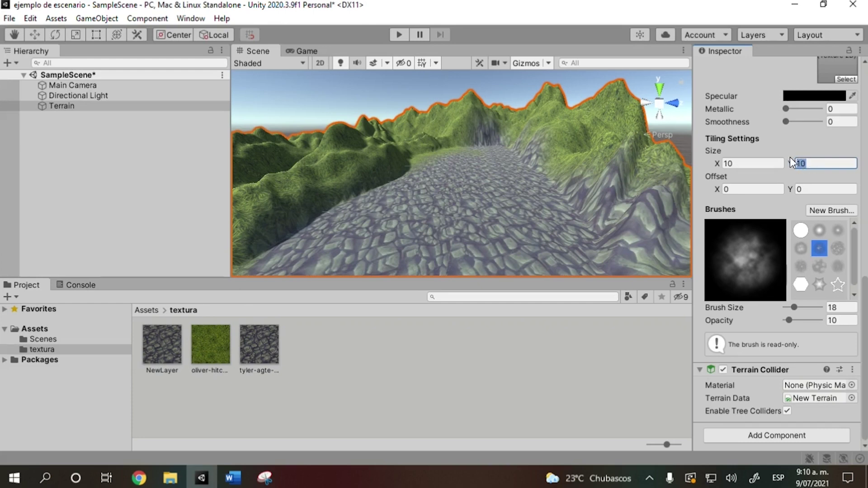
Set the rock terrain layer's tiling size to 5 in X and 5 in Y.
{"action": "type", "text": "5"}
{"action": "left_click", "coordinate": [749, 164]}
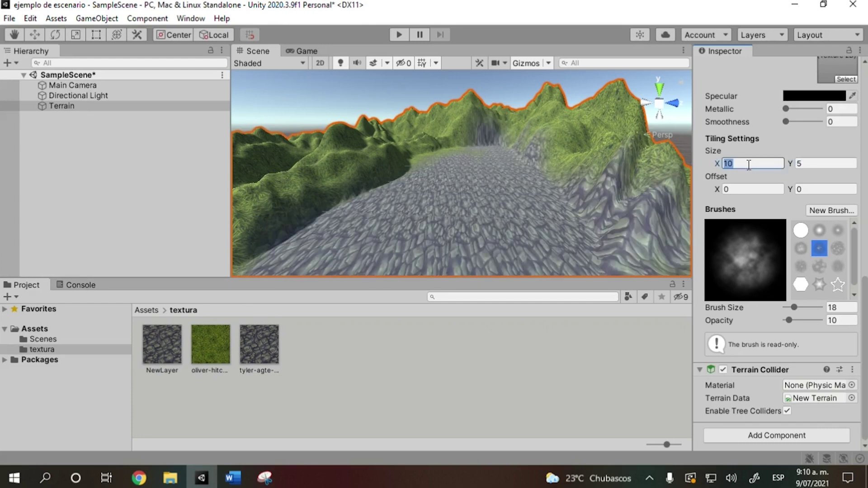
{"action": "type", "text": "5"}
Paint the rock layer along the valley edges and up the lower slopes of the surrounding mountains.
{"action": "left_click", "coordinate": [460, 148]}
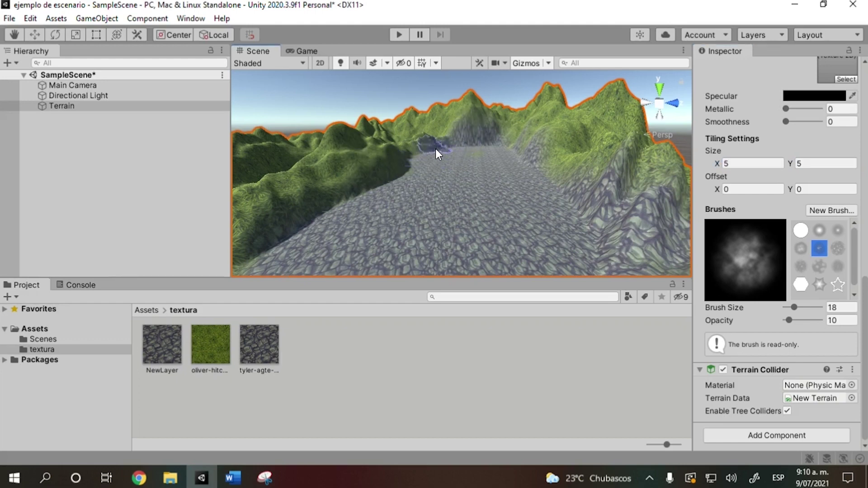
{"action": "mouse_move", "coordinate": [527, 155]}
{"action": "left_mouse_down"}
{"action": "mouse_move", "coordinate": [565, 184]}
{"action": "mouse_move", "coordinate": [549, 181]}
{"action": "left_mouse_up"}
{"action": "mouse_move", "coordinate": [362, 213]}
{"action": "left_mouse_down"}
{"action": "mouse_move", "coordinate": [322, 253]}
{"action": "mouse_move", "coordinate": [422, 152]}
{"action": "mouse_move", "coordinate": [467, 140]}
{"action": "mouse_move", "coordinate": [469, 156]}
{"action": "mouse_move", "coordinate": [410, 153]}
{"action": "mouse_move", "coordinate": [524, 136]}
{"action": "mouse_move", "coordinate": [408, 152]}
{"action": "left_mouse_up"}
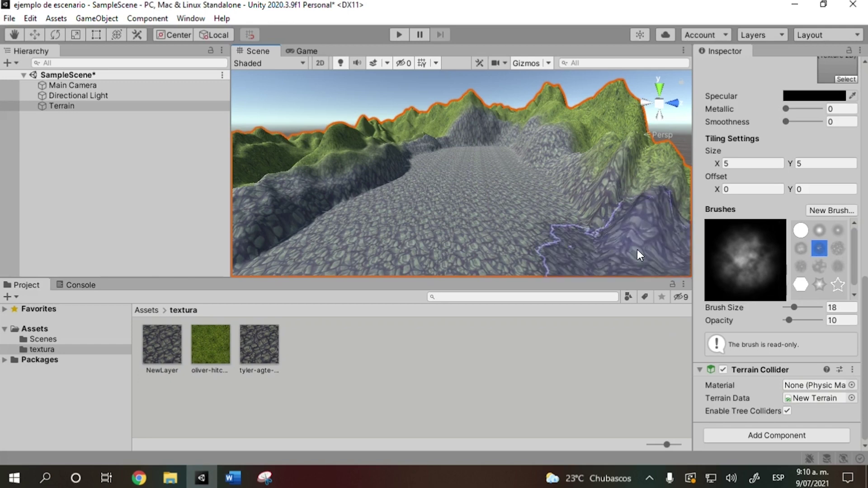
Select the grass terrain layer and raise its smoothness to 0.75.
{"action": "scroll", "coordinate": [754, 290], "scroll_direction": "up", "scroll_amount": 5}
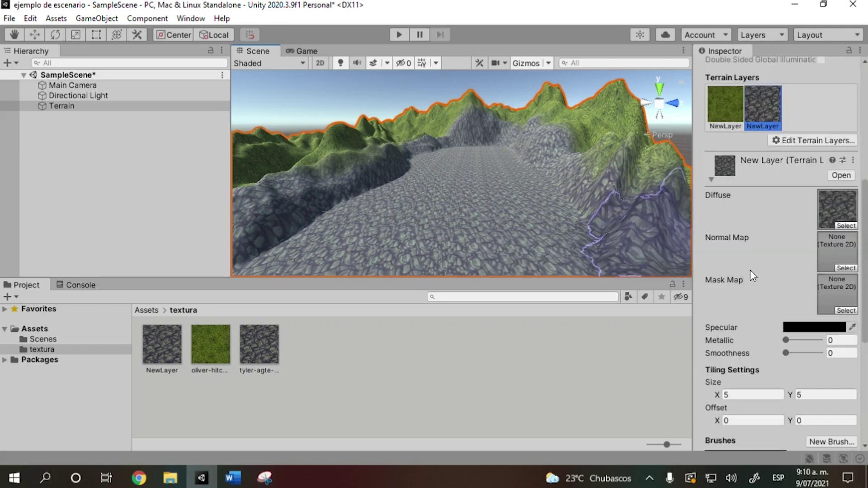
{"action": "left_click", "coordinate": [732, 108]}
{"action": "scroll", "coordinate": [764, 284], "scroll_direction": "down", "scroll_amount": 3}
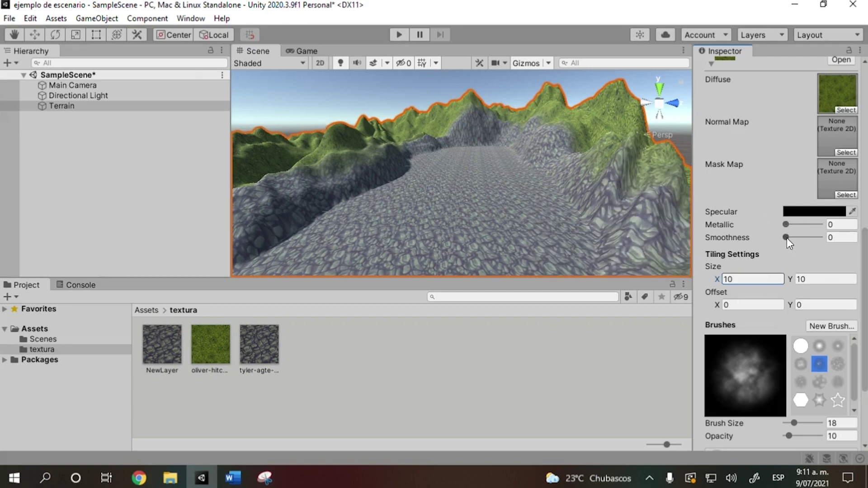
{"action": "left_click_drag", "start_coordinate": [787, 237], "coordinate": [812, 235]}
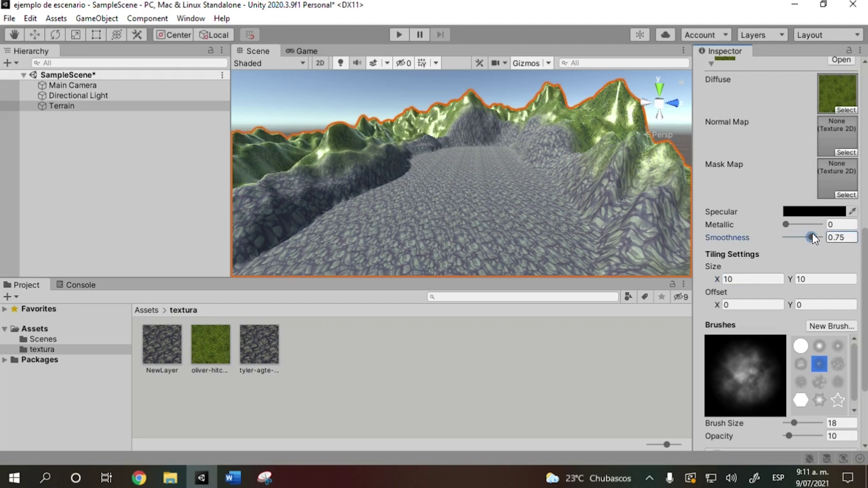
Lower the grass terrain layer's smoothness to 0.46.
{"action": "mouse_move", "coordinate": [813, 237]}
{"action": "left_mouse_down"}
{"action": "mouse_move", "coordinate": [827, 238]}
{"action": "mouse_move", "coordinate": [795, 238]}
{"action": "mouse_move", "coordinate": [803, 243]}
{"action": "mouse_move", "coordinate": [804, 233]}
{"action": "mouse_move", "coordinate": [820, 236]}
{"action": "mouse_move", "coordinate": [793, 237]}
{"action": "mouse_move", "coordinate": [807, 234]}
{"action": "mouse_move", "coordinate": [793, 223]}
{"action": "mouse_move", "coordinate": [835, 226]}
{"action": "mouse_move", "coordinate": [773, 223]}
{"action": "mouse_move", "coordinate": [840, 225]}
{"action": "mouse_move", "coordinate": [764, 225]}
{"action": "mouse_move", "coordinate": [804, 235]}
{"action": "left_mouse_up"}
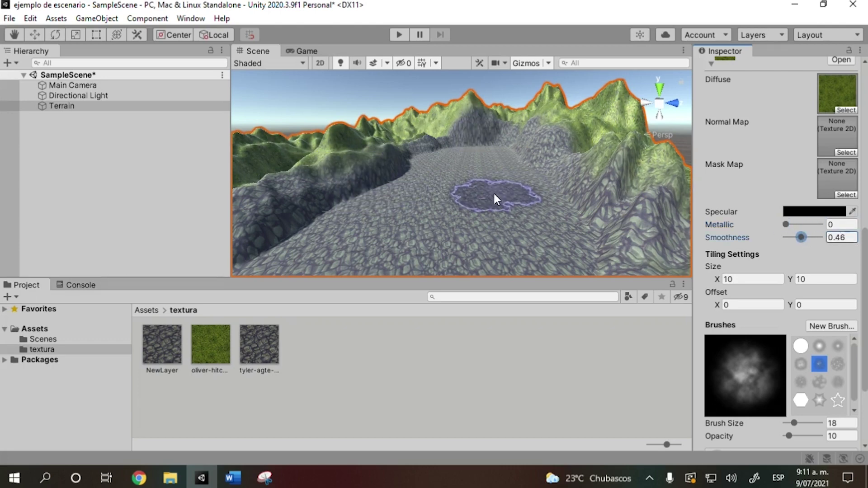
{"action": "mouse_move", "coordinate": [502, 192]}
{"action": "right_mouse_down"}
{"action": "mouse_move", "coordinate": [519, 177]}
{"action": "mouse_move", "coordinate": [649, 216]}
{"action": "right_mouse_up"}
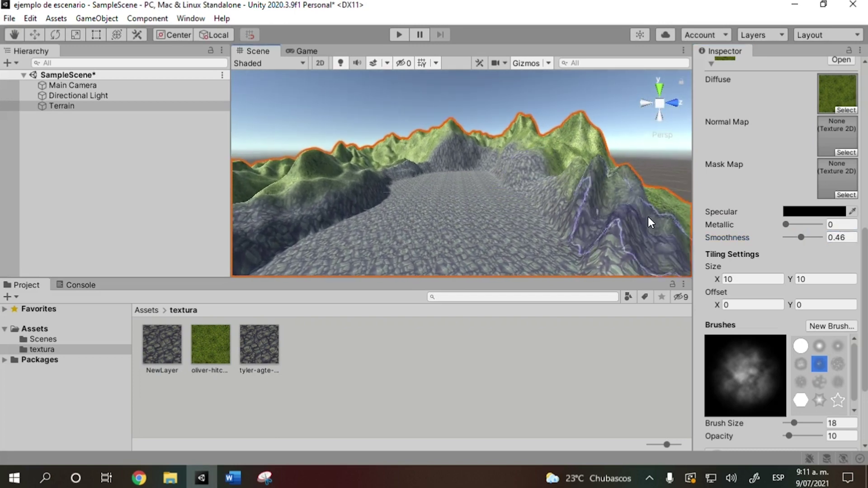
{"action": "scroll", "coordinate": [485, 250], "scroll_direction": "down", "scroll_amount": 8}
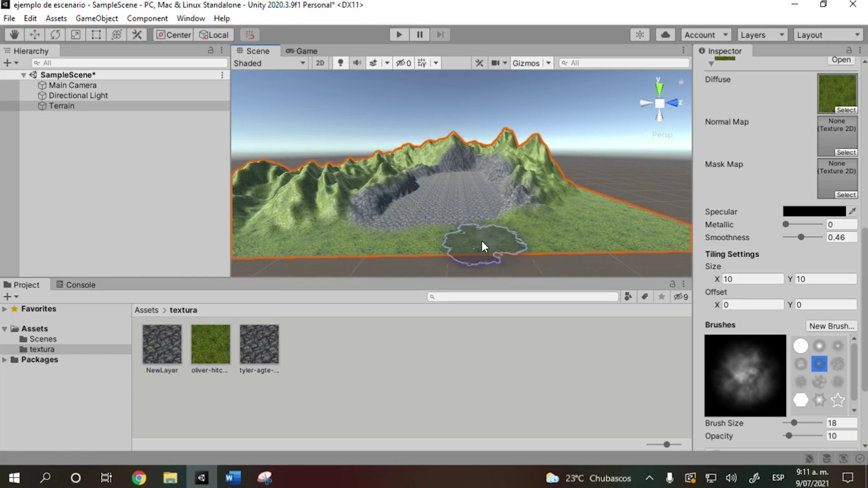
Select the rock terrain layer and paint it along the grassy edge at the valley's near opening.
{"action": "scroll", "coordinate": [763, 252], "scroll_direction": "up", "scroll_amount": 10}
{"action": "scroll", "coordinate": [759, 271], "scroll_direction": "down", "scroll_amount": 5}
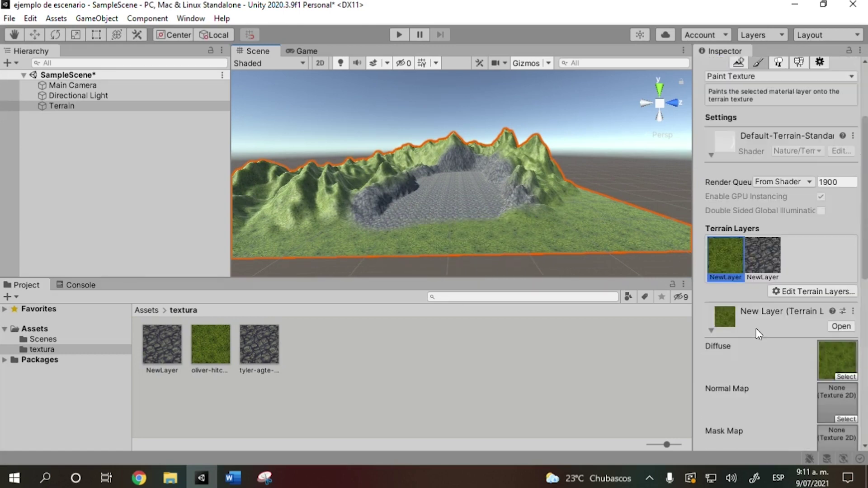
{"action": "left_click", "coordinate": [760, 266]}
{"action": "mouse_move", "coordinate": [433, 223]}
{"action": "left_mouse_down"}
{"action": "mouse_move", "coordinate": [497, 216]}
{"action": "mouse_move", "coordinate": [464, 236]}
{"action": "mouse_move", "coordinate": [407, 240]}
{"action": "mouse_move", "coordinate": [490, 243]}
{"action": "mouse_move", "coordinate": [455, 248]}
{"action": "mouse_move", "coordinate": [426, 239]}
{"action": "mouse_move", "coordinate": [520, 236]}
{"action": "mouse_move", "coordinate": [517, 247]}
{"action": "mouse_move", "coordinate": [370, 239]}
{"action": "mouse_move", "coordinate": [346, 249]}
{"action": "left_mouse_up"}
{"action": "left_click_drag", "start_coordinate": [477, 236], "coordinate": [478, 189], "text": "alt"}
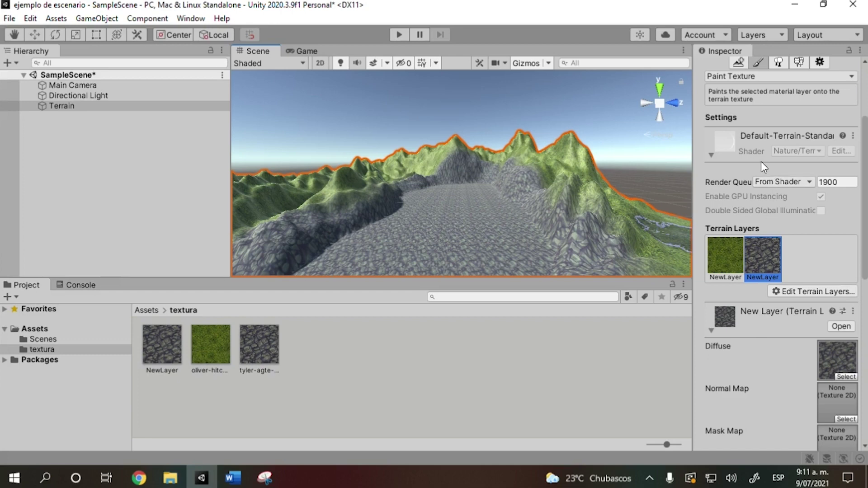
Activate the terrain's Paint Trees tool and switch to the Free SpeedTrees Package page in the browser.
{"action": "scroll", "coordinate": [826, 167], "scroll_direction": "up", "scroll_amount": 5}
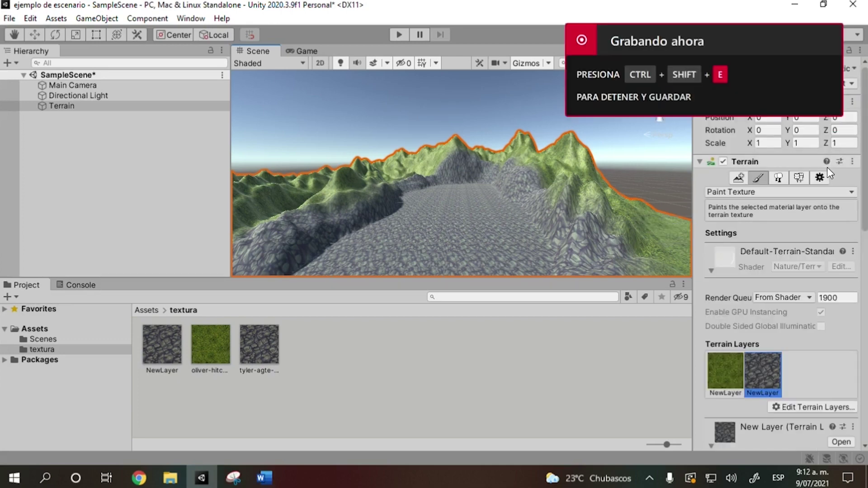
{"action": "left_click", "coordinate": [779, 178]}
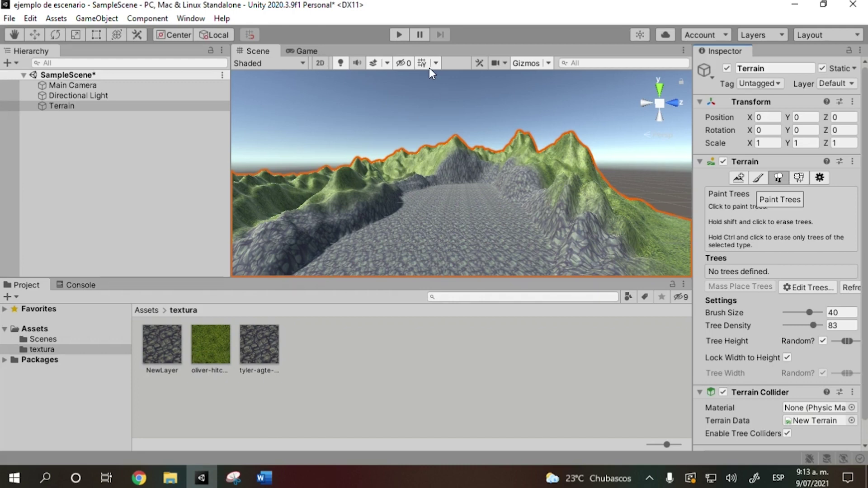
{"action": "left_click", "coordinate": [190, 18]}
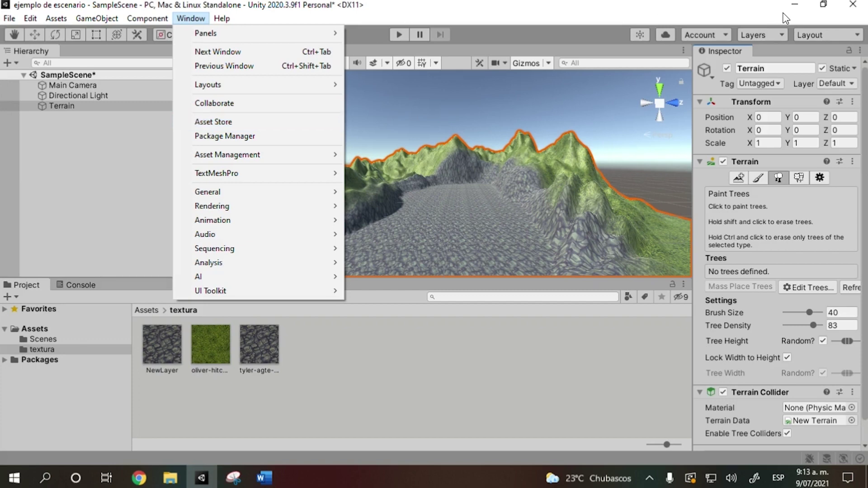
{"action": "left_click", "coordinate": [795, 6]}
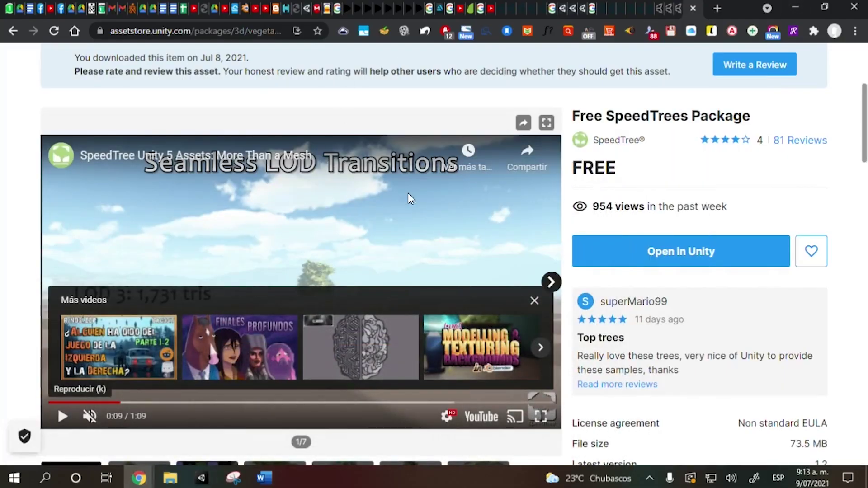
Preview part of the SpeedTree demo video on the asset page and pause it.
{"action": "left_click", "coordinate": [63, 416]}
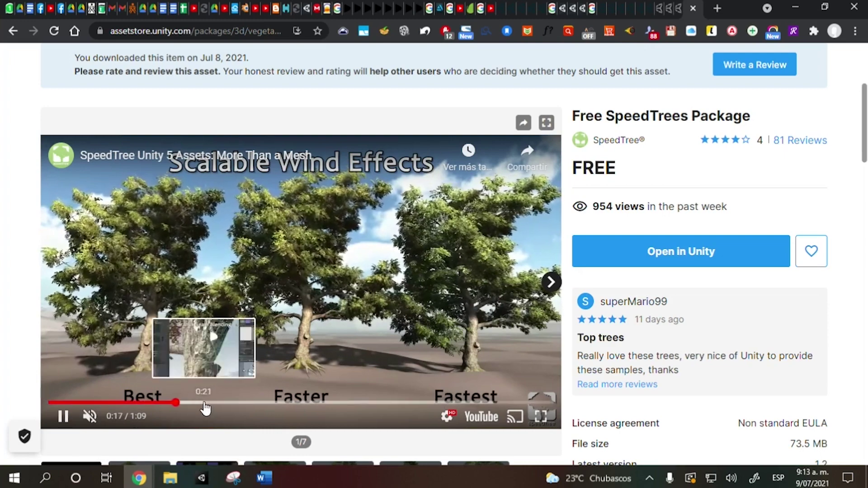
{"action": "left_click", "coordinate": [239, 403]}
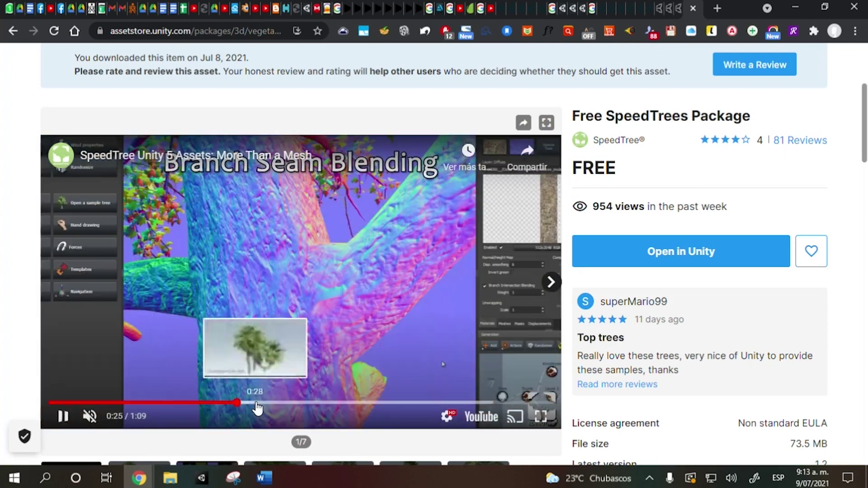
{"action": "left_click", "coordinate": [63, 415]}
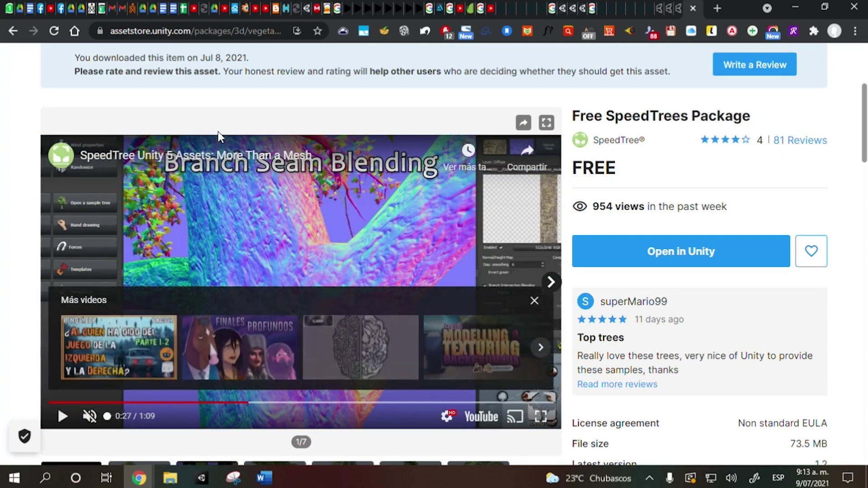
Open the Free SpeedTrees Package from the Asset Store in Unity's Package Manager and bring the whole manager window into view.
{"action": "left_click", "coordinate": [702, 266]}
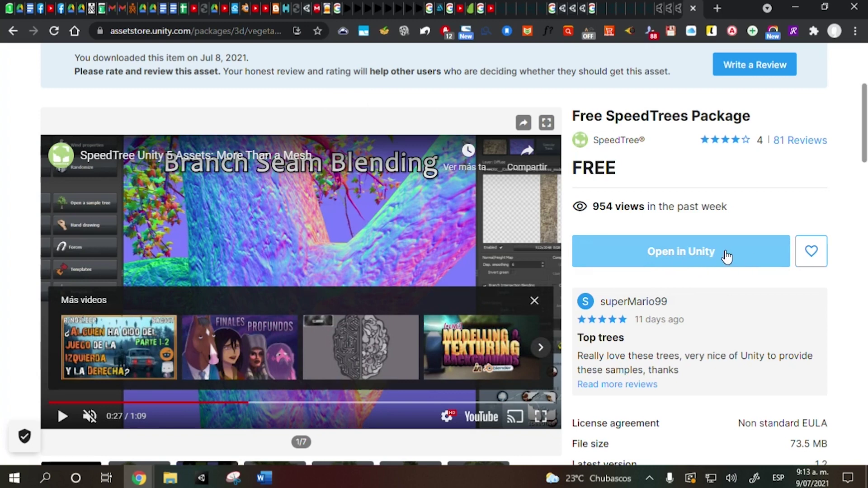
{"action": "left_click", "coordinate": [685, 255]}
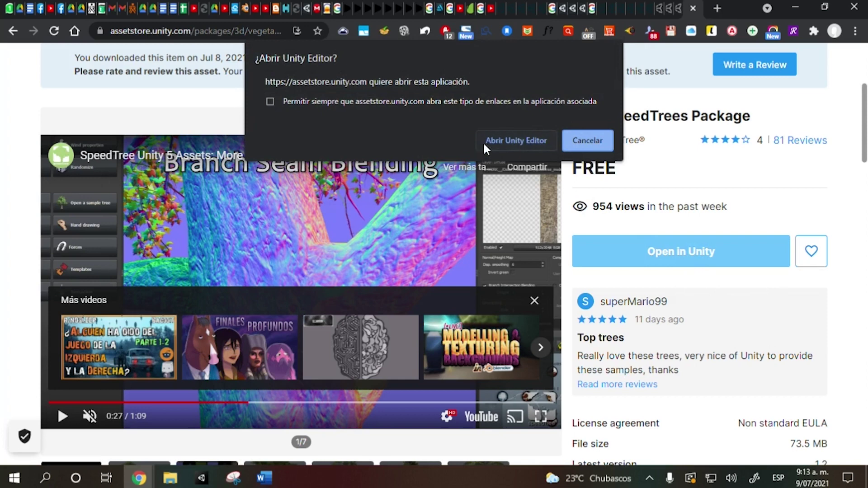
{"action": "left_click", "coordinate": [527, 143]}
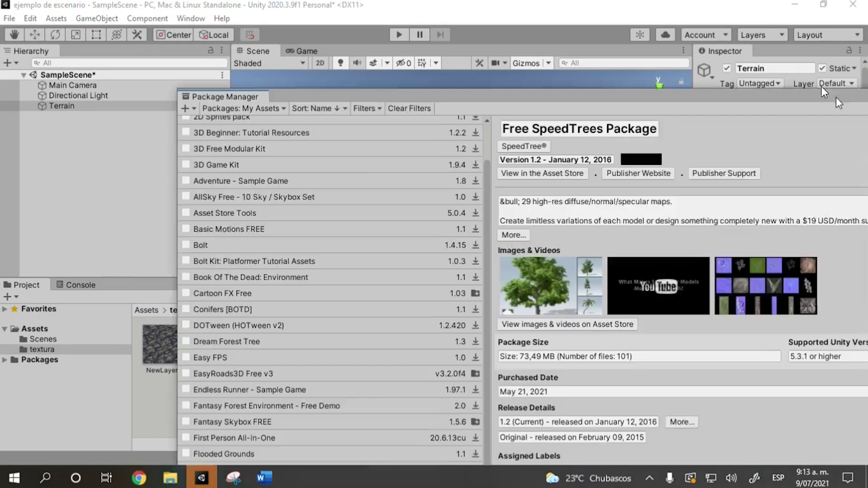
{"action": "left_click_drag", "start_coordinate": [836, 97], "coordinate": [658, 29]}
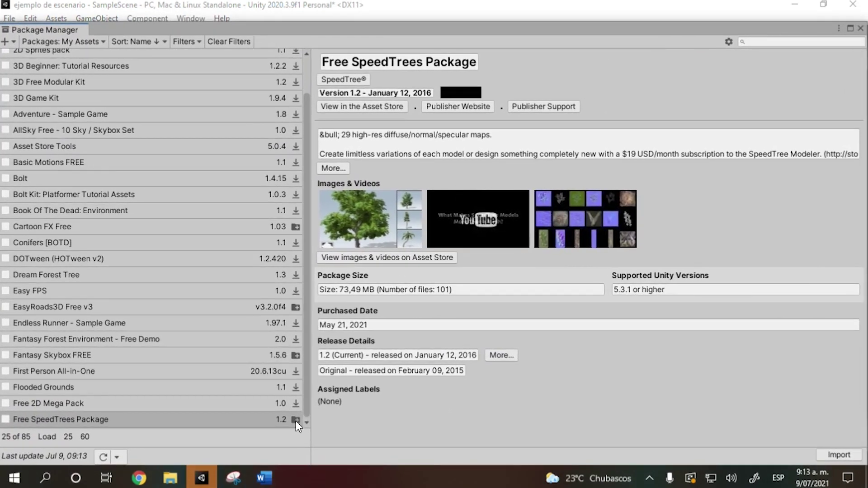
Import all files of the Free SpeedTrees Package into the project and close the Package Manager.
{"action": "left_click", "coordinate": [834, 458]}
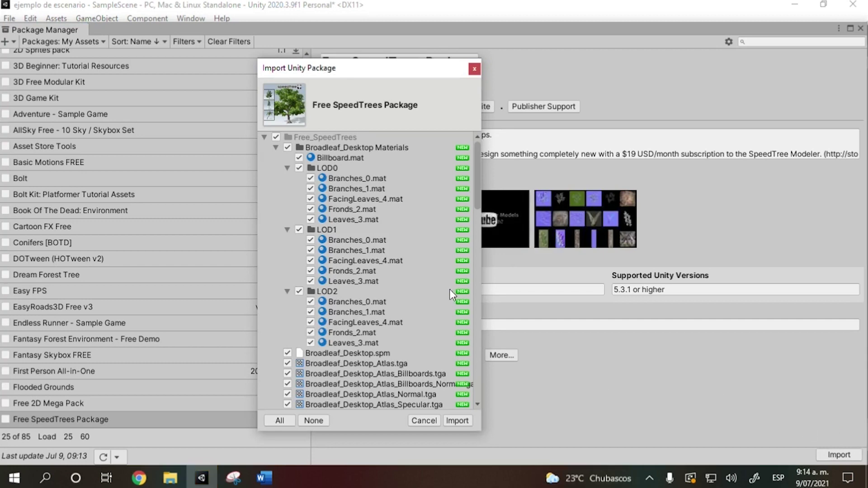
{"action": "scroll", "coordinate": [432, 308], "scroll_direction": "down", "scroll_amount": 15}
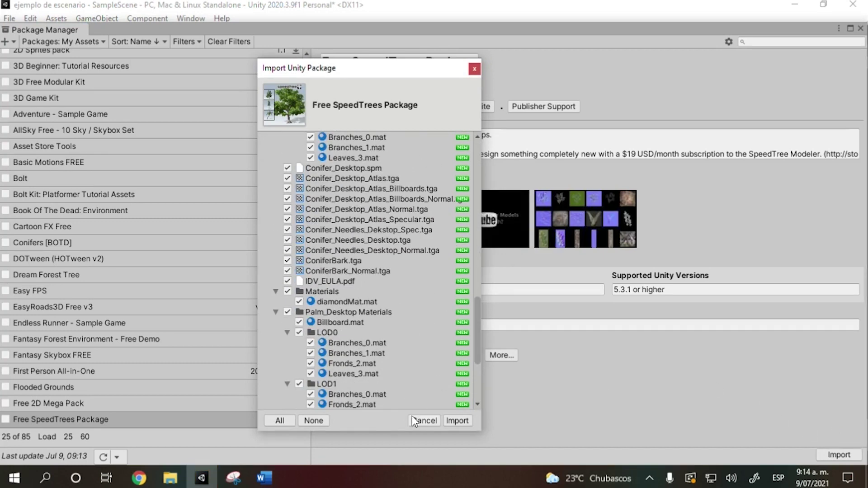
{"action": "left_click", "coordinate": [455, 421]}
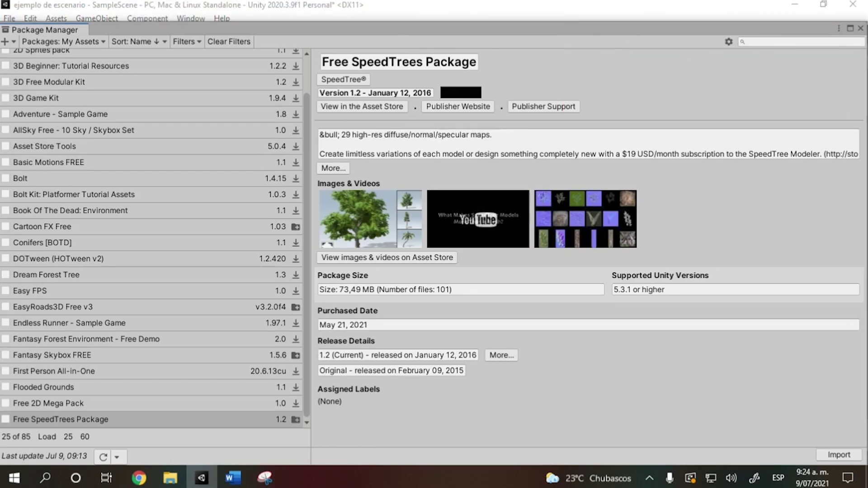
{"action": "left_click", "coordinate": [860, 29]}
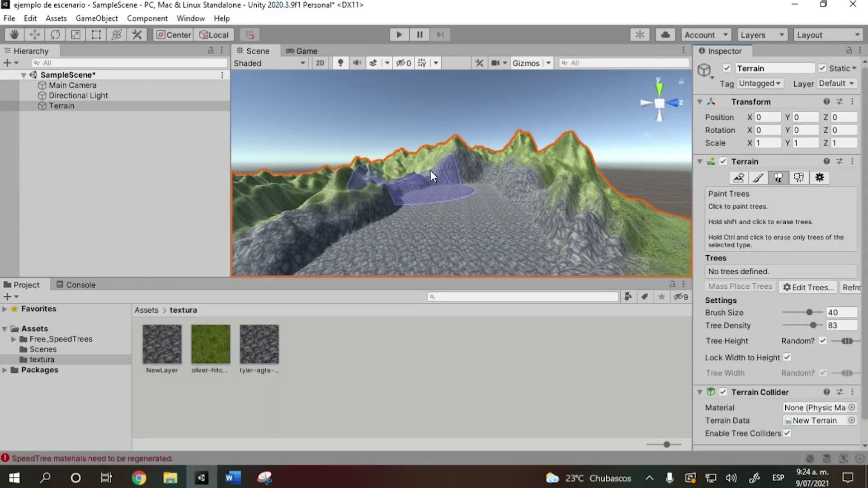
Add the Broadleaf_Desktop prefab to the terrain's paintable trees.
{"action": "scroll", "coordinate": [768, 248], "scroll_direction": "down", "scroll_amount": 1}
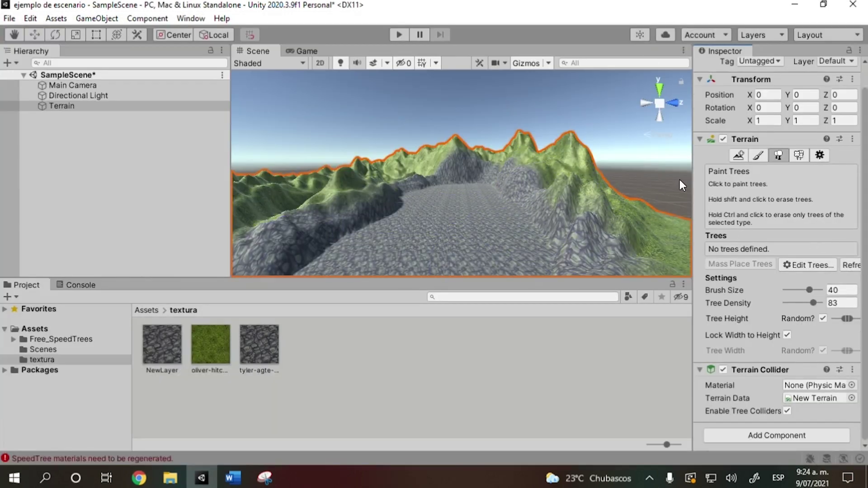
{"action": "left_click", "coordinate": [812, 269]}
{"action": "left_click", "coordinate": [809, 268]}
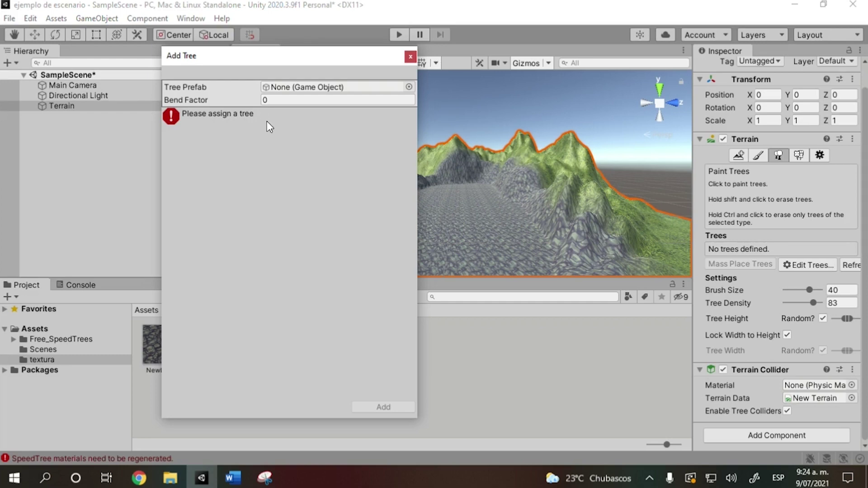
{"action": "left_click", "coordinate": [409, 87]}
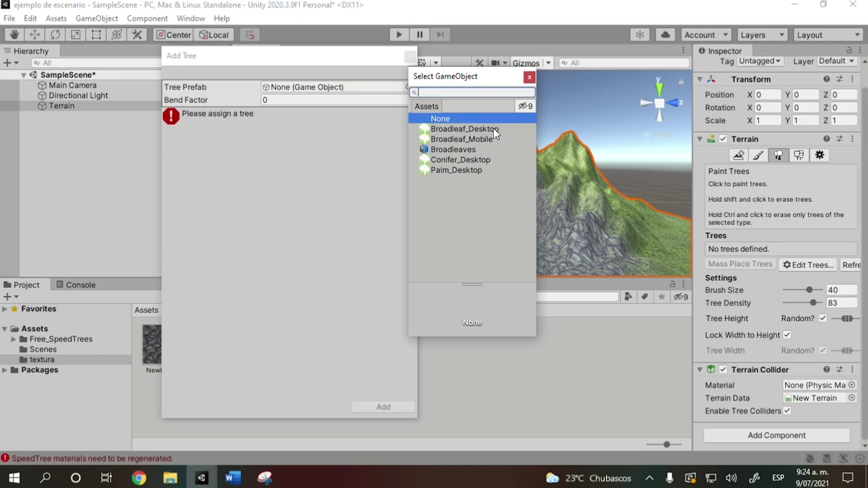
{"action": "left_click", "coordinate": [479, 129]}
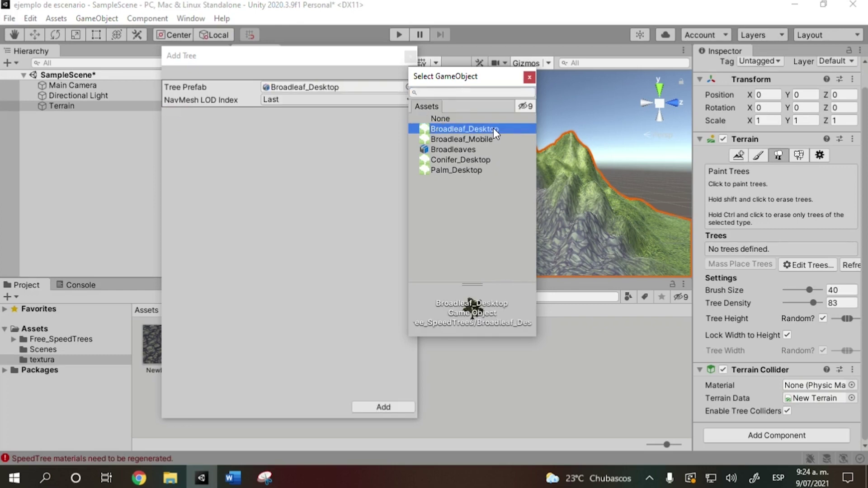
{"action": "double_click", "coordinate": [493, 129]}
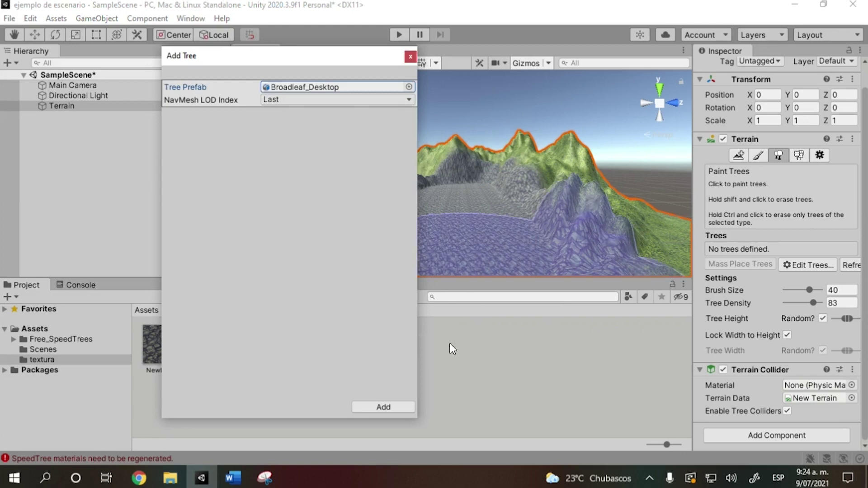
{"action": "left_click", "coordinate": [397, 406]}
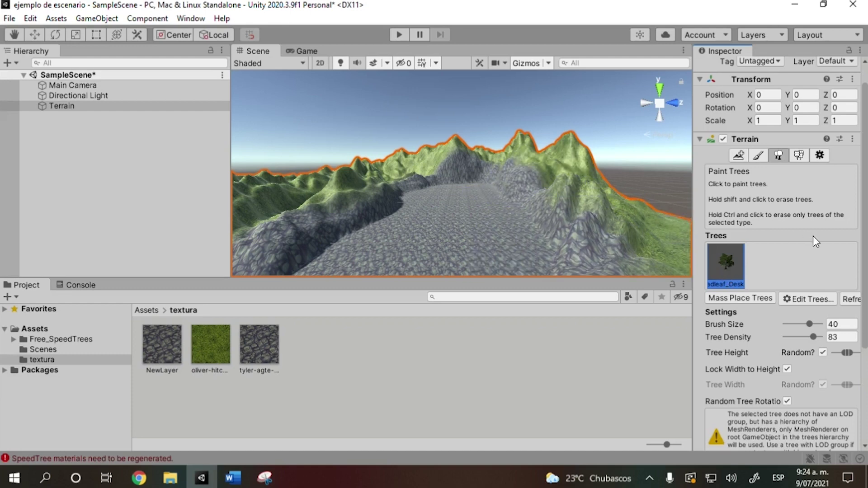
Set the tree brush size to 12 and the tree density to 39, leaving random tree height enabled.
{"action": "scroll", "coordinate": [811, 242], "scroll_direction": "down", "scroll_amount": 3}
{"action": "mouse_move", "coordinate": [808, 205]}
{"action": "left_mouse_down"}
{"action": "mouse_move", "coordinate": [814, 222]}
{"action": "mouse_move", "coordinate": [803, 223]}
{"action": "left_mouse_up"}
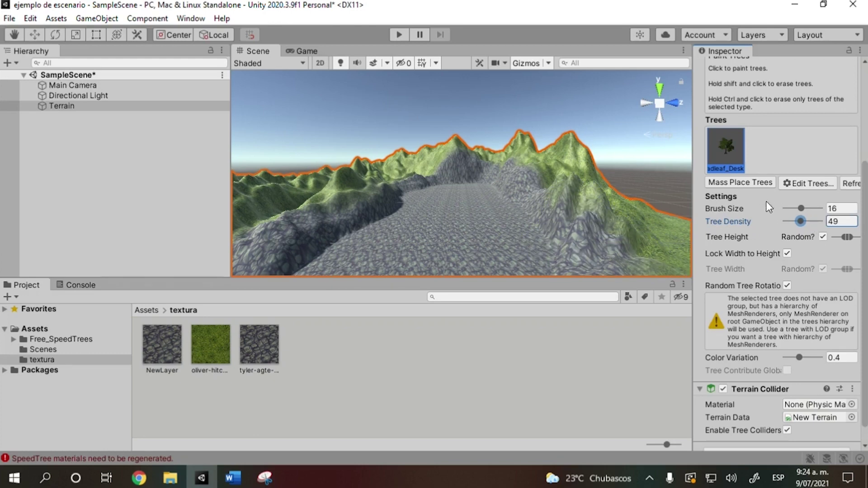
{"action": "left_click_drag", "start_coordinate": [805, 207], "coordinate": [796, 209]}
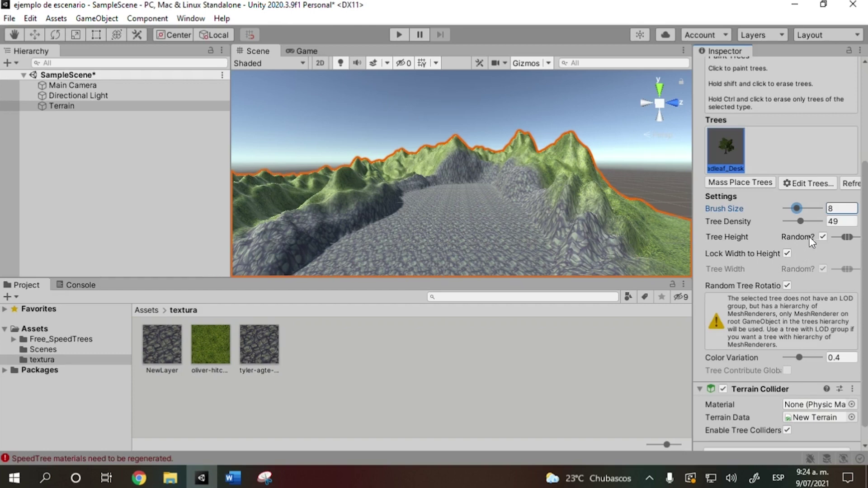
{"action": "left_click", "coordinate": [824, 237]}
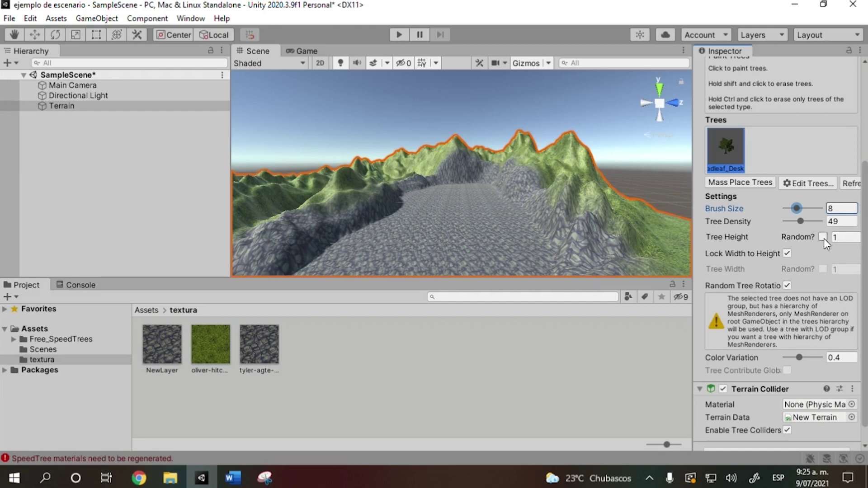
{"action": "left_click", "coordinate": [823, 236]}
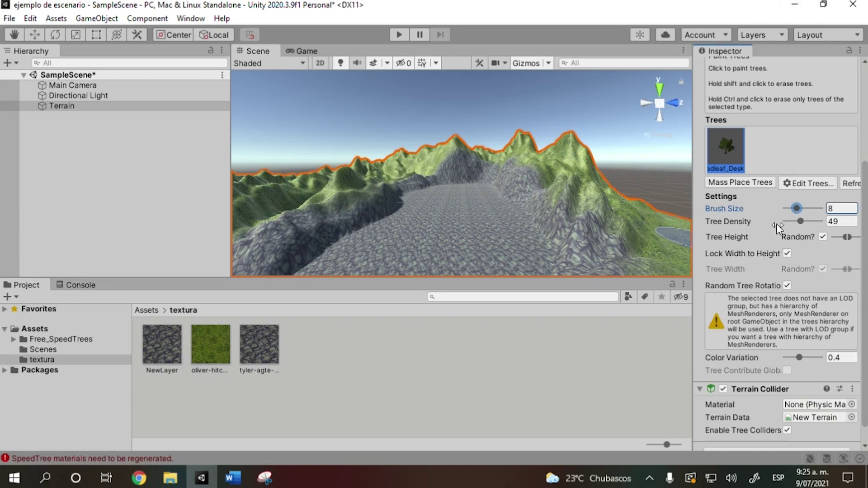
{"action": "left_click_drag", "start_coordinate": [795, 212], "coordinate": [796, 221]}
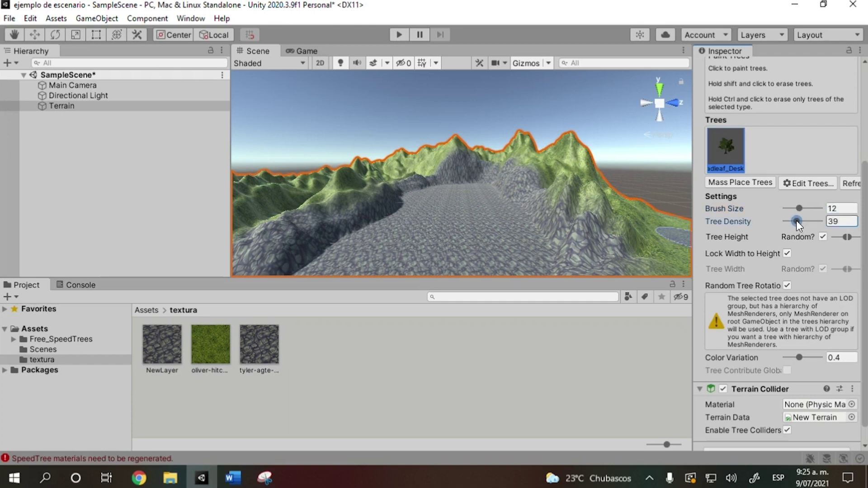
Paint Broadleaf_Desktop trees on the slopes on both sides of the valley and along the far ridge.
{"action": "left_click", "coordinate": [654, 227]}
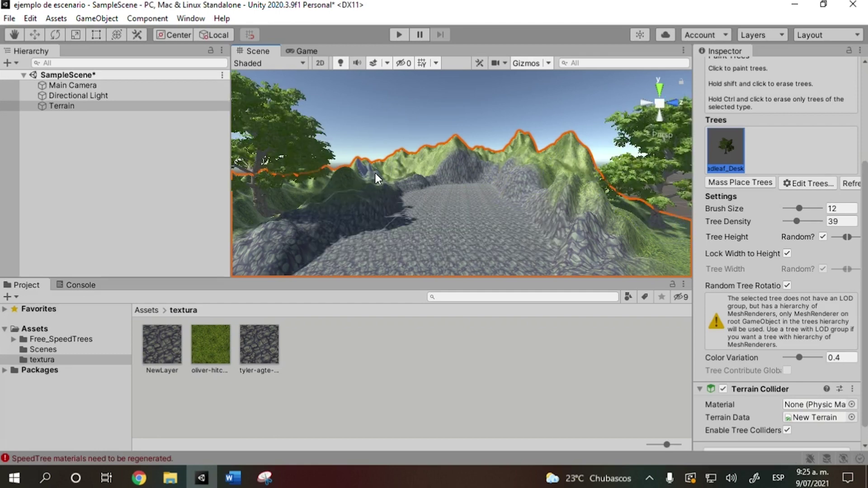
{"action": "left_click", "coordinate": [424, 159]}
{"action": "left_click_drag", "start_coordinate": [416, 161], "coordinate": [359, 183]}
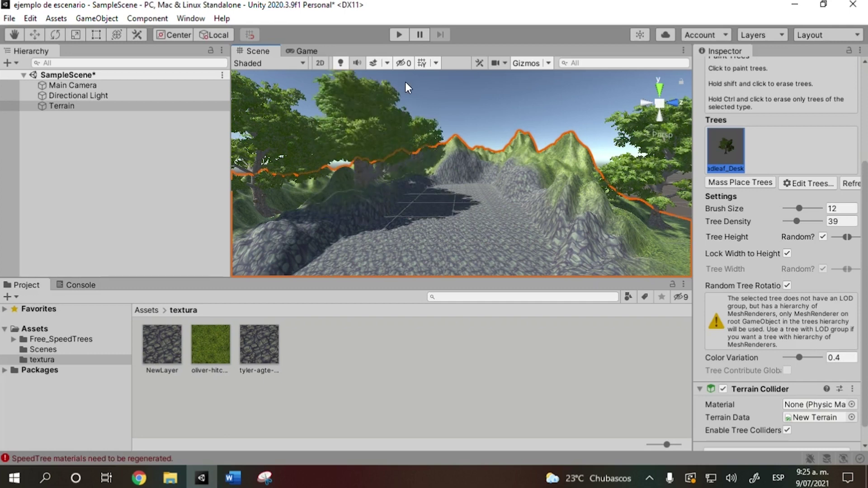
Undo the last tree stroke and set the tree density to 27.
{"action": "key", "text": "ctrl+z"}
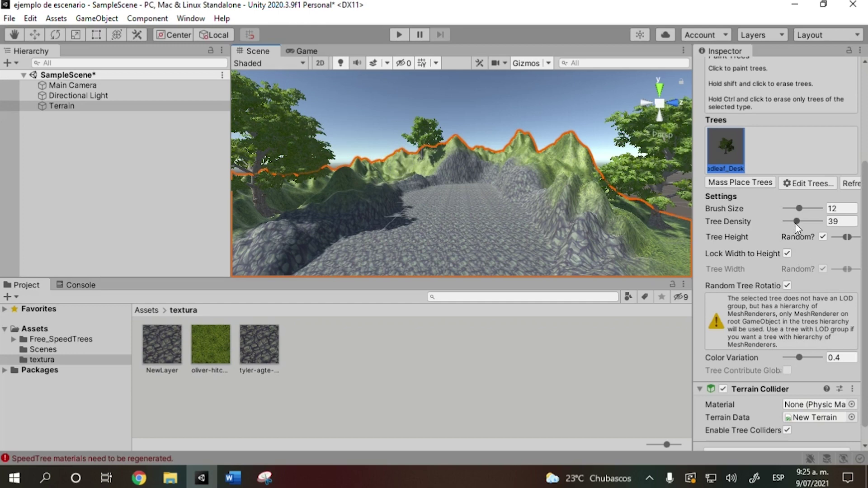
{"action": "left_click_drag", "start_coordinate": [797, 222], "coordinate": [791, 221]}
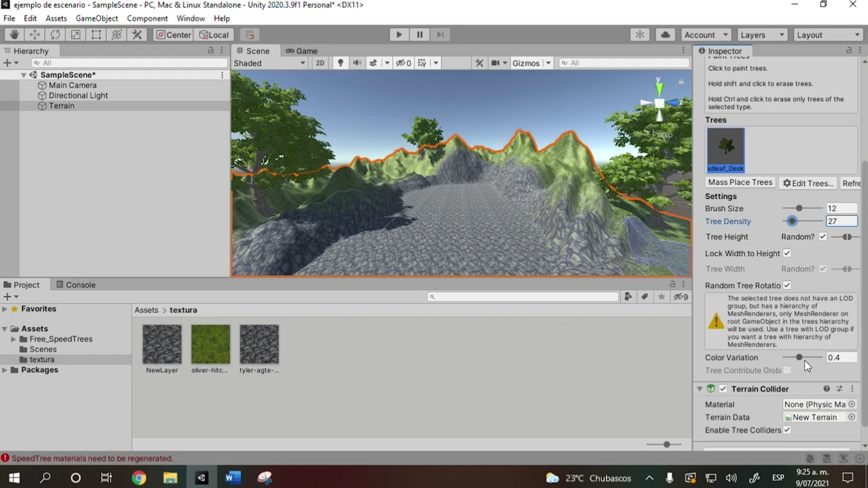
Set the tree color variation to 0.78 and paint more Broadleaf_Desktop trees on the slope along the valley's right side.
{"action": "left_click_drag", "start_coordinate": [800, 358], "coordinate": [807, 358]}
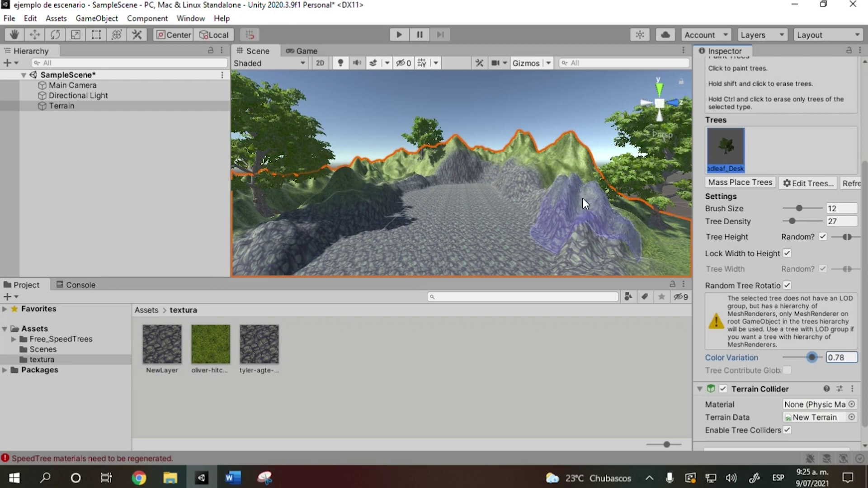
{"action": "left_click", "coordinate": [584, 159]}
{"action": "left_click", "coordinate": [671, 240]}
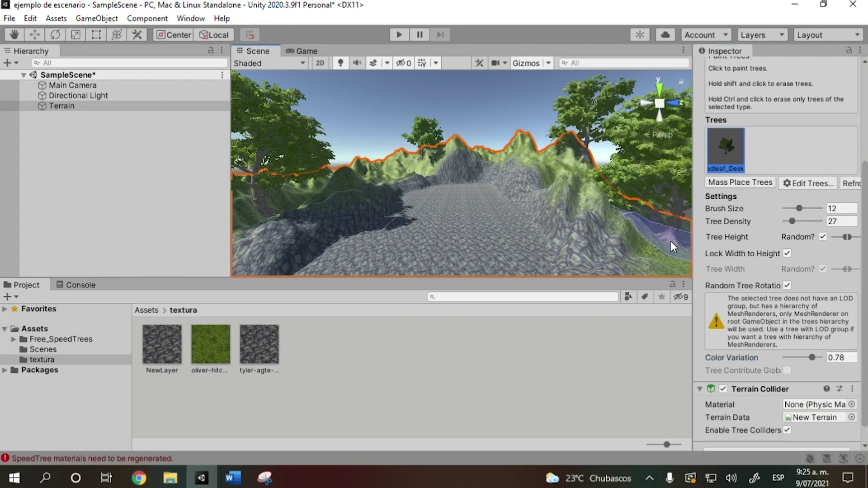
{"action": "left_click", "coordinate": [677, 258]}
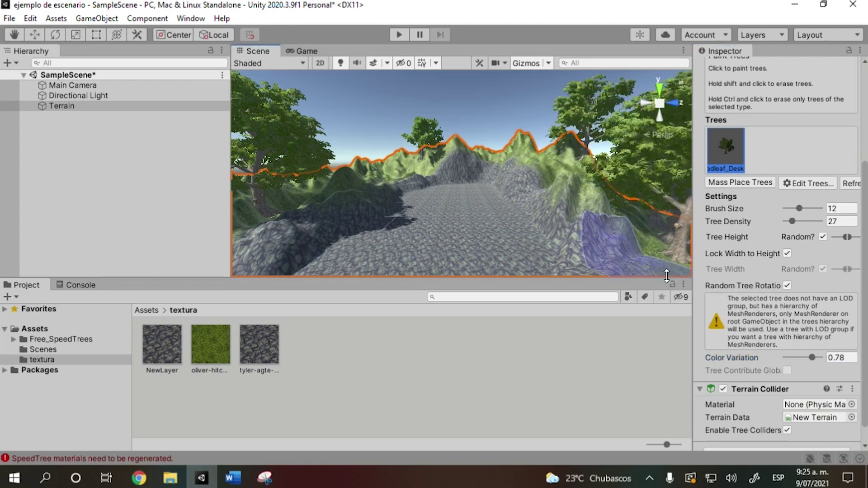
{"action": "left_click", "coordinate": [664, 266]}
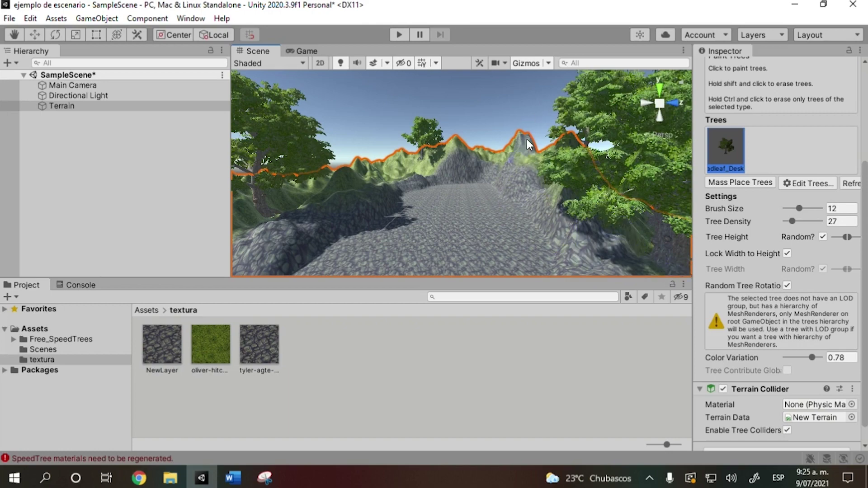
Reduce the tree brush size to 5 and paint Broadleaf_Desktop trees across the green mountains left of the valley.
{"action": "scroll", "coordinate": [475, 119], "scroll_direction": "down", "scroll_amount": 10}
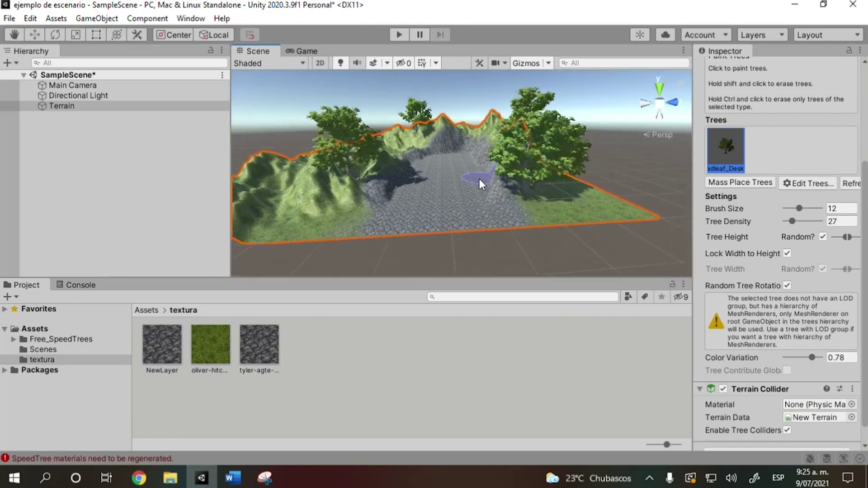
{"action": "left_click_drag", "start_coordinate": [799, 208], "coordinate": [795, 209]}
{"action": "mouse_move", "coordinate": [316, 164]}
{"action": "left_mouse_down"}
{"action": "mouse_move", "coordinate": [290, 178]}
{"action": "mouse_move", "coordinate": [280, 234]}
{"action": "left_mouse_up"}
{"action": "left_click", "coordinate": [322, 159]}
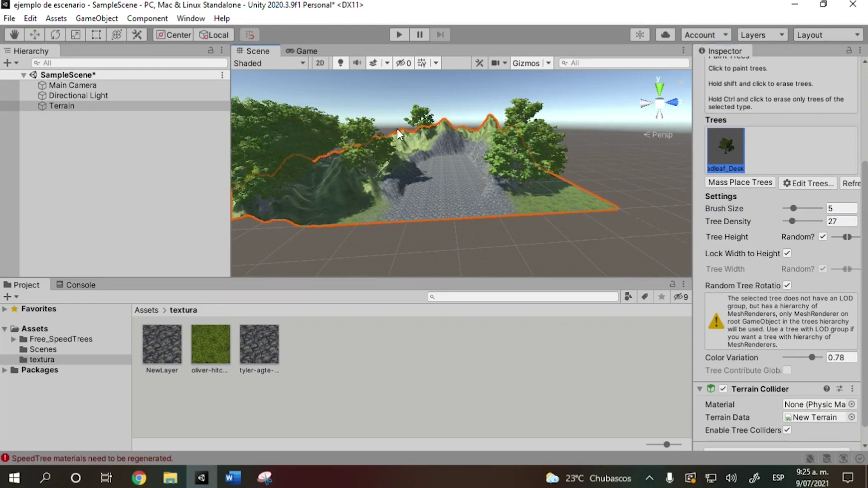
Plant Broadleaf_Desktop trees on the far ridge and on both slopes near the far end of the valley.
{"action": "scroll", "coordinate": [419, 136], "scroll_direction": "up", "scroll_amount": 5}
{"action": "mouse_move", "coordinate": [418, 140]}
{"action": "right_mouse_down"}
{"action": "mouse_move", "coordinate": [393, 155]}
{"action": "mouse_move", "coordinate": [374, 131]}
{"action": "mouse_move", "coordinate": [417, 114]}
{"action": "mouse_move", "coordinate": [413, 205]}
{"action": "mouse_move", "coordinate": [499, 133]}
{"action": "mouse_move", "coordinate": [490, 188]}
{"action": "mouse_move", "coordinate": [396, 141]}
{"action": "mouse_move", "coordinate": [453, 138]}
{"action": "right_mouse_up"}
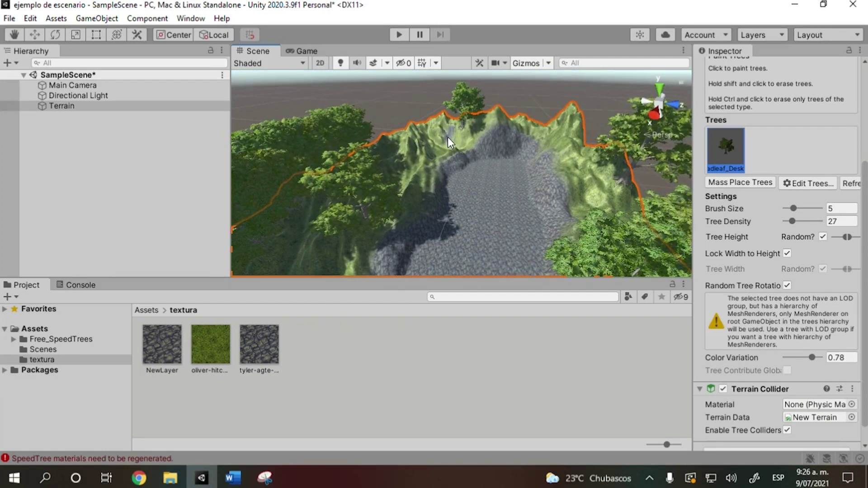
{"action": "left_click", "coordinate": [479, 122]}
{"action": "left_click", "coordinate": [498, 115]}
{"action": "left_click", "coordinate": [492, 121]}
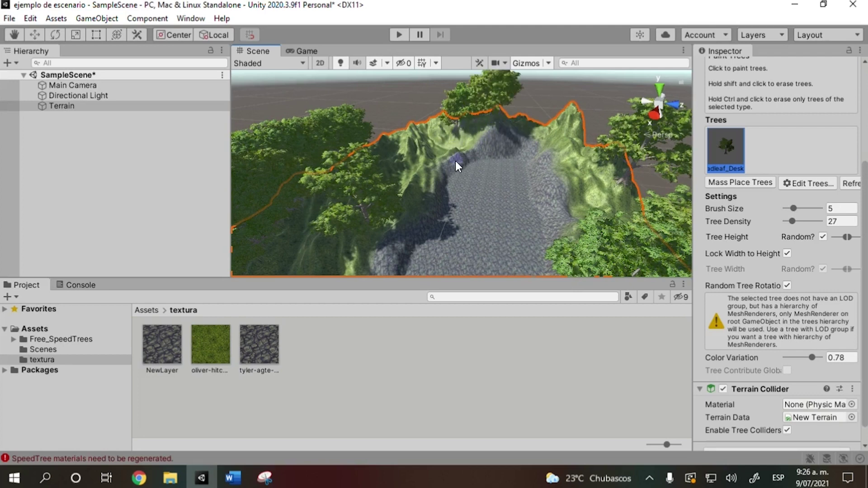
{"action": "left_click", "coordinate": [455, 160]}
{"action": "left_click", "coordinate": [441, 166]}
{"action": "left_click", "coordinate": [435, 180]}
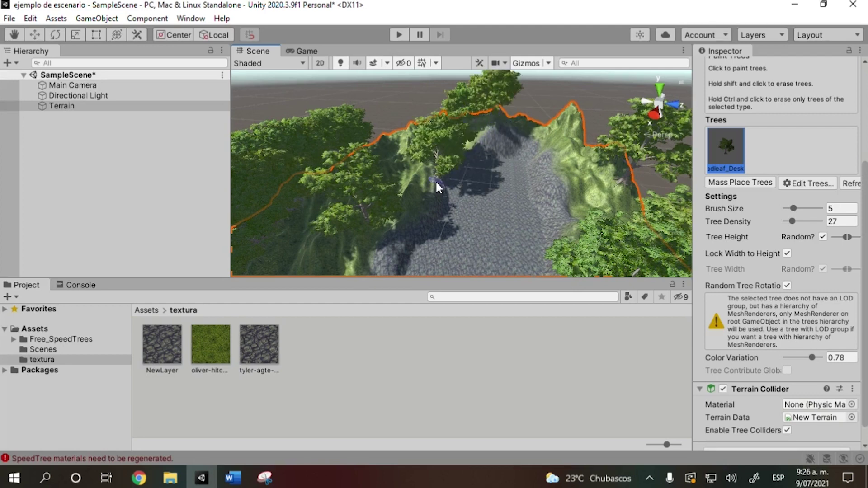
{"action": "left_click", "coordinate": [550, 165]}
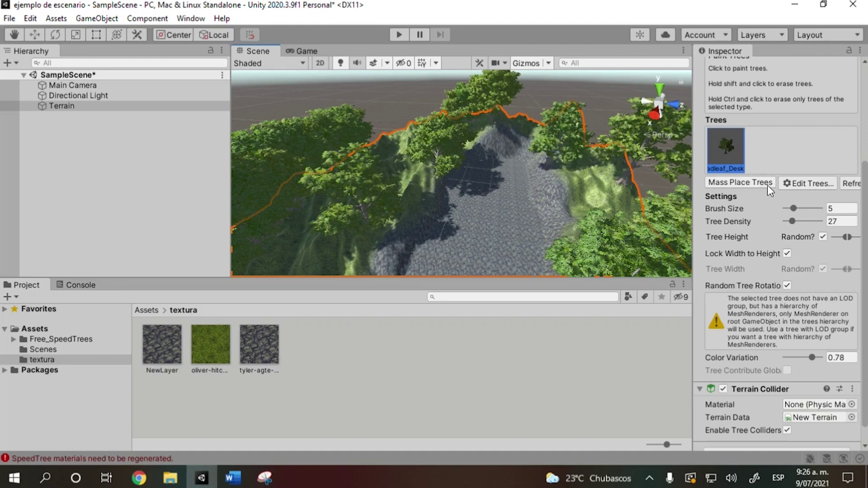
{"action": "scroll", "coordinate": [781, 197], "scroll_direction": "up", "scroll_amount": 5}
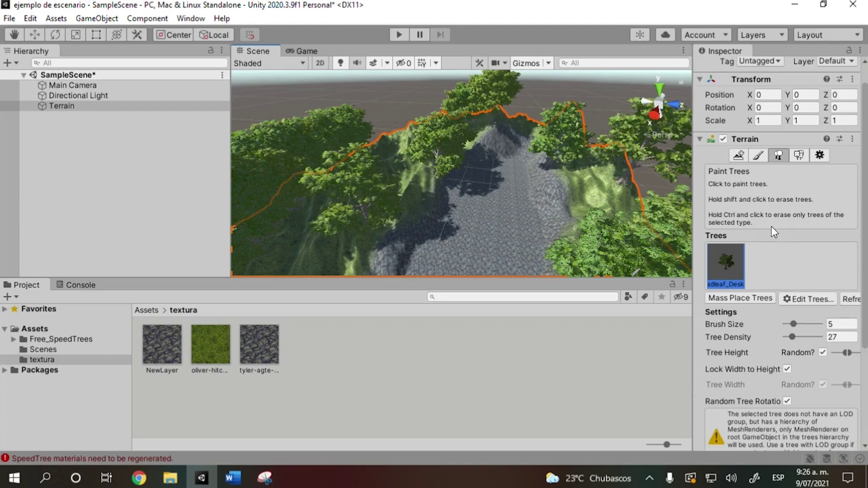
{"action": "left_click", "coordinate": [742, 299]}
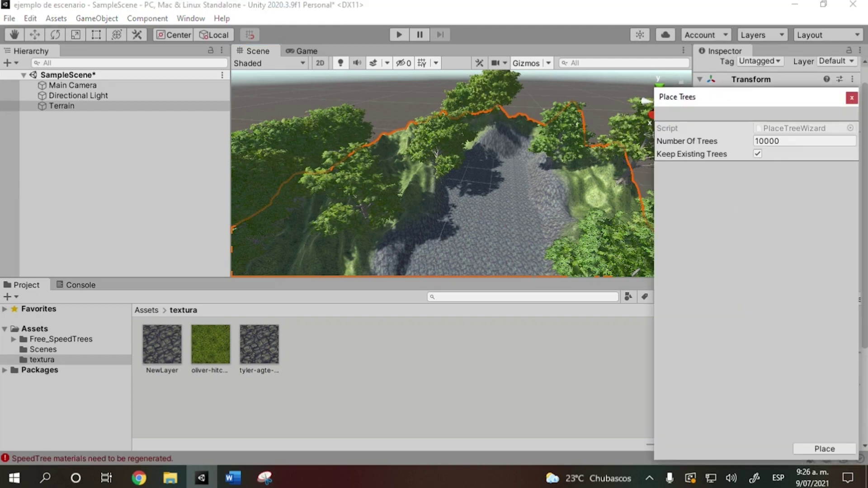
{"action": "left_click", "coordinate": [852, 98]}
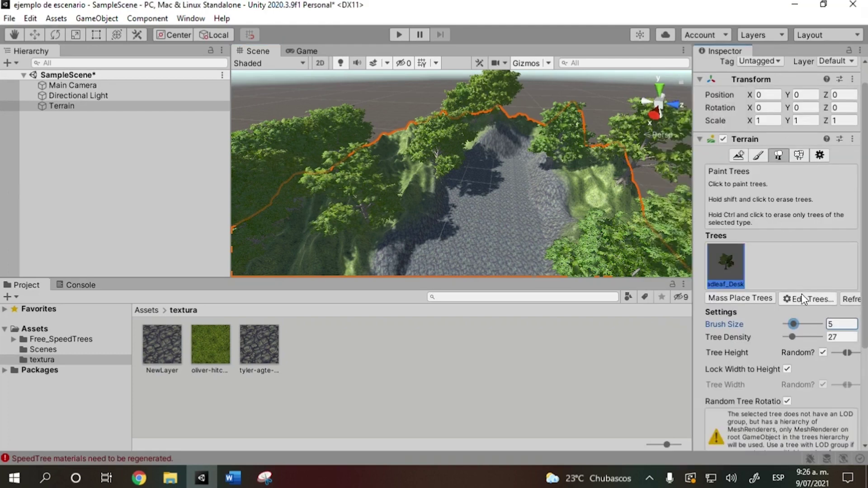
Add the Palm_Desktop prefab to the terrain's paintable trees.
{"action": "left_click", "coordinate": [814, 300]}
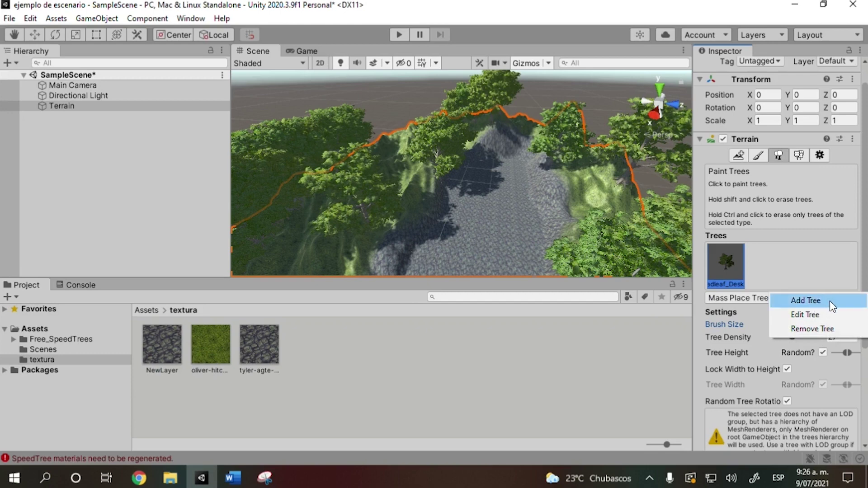
{"action": "left_click", "coordinate": [828, 301]}
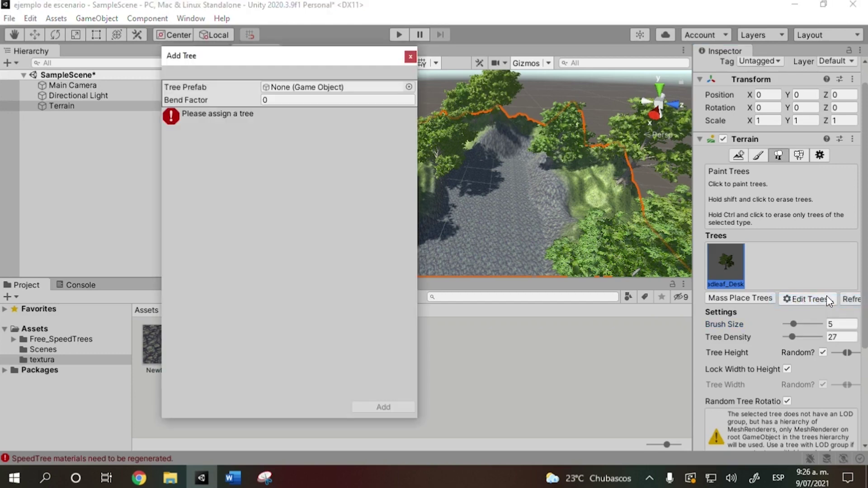
{"action": "left_click", "coordinate": [409, 87]}
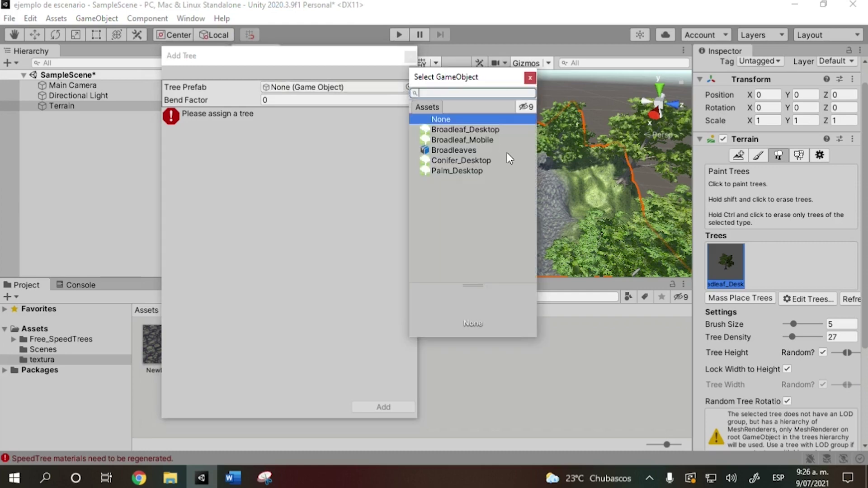
{"action": "double_click", "coordinate": [468, 171]}
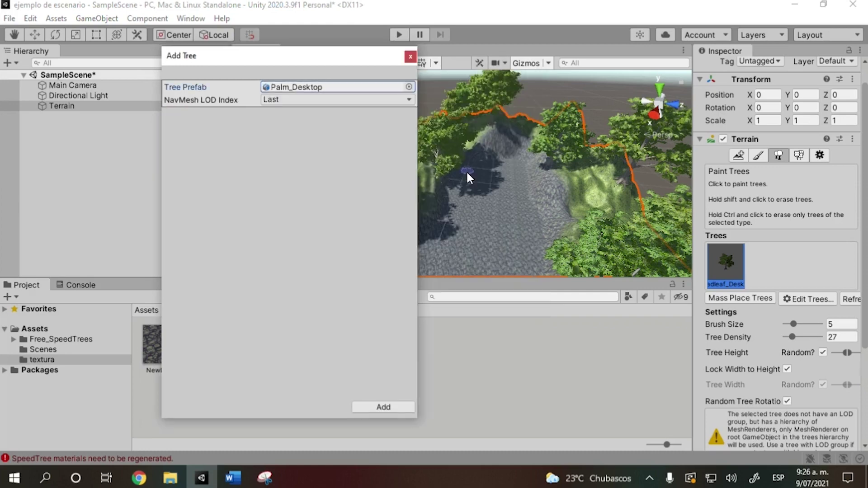
{"action": "left_click", "coordinate": [384, 407]}
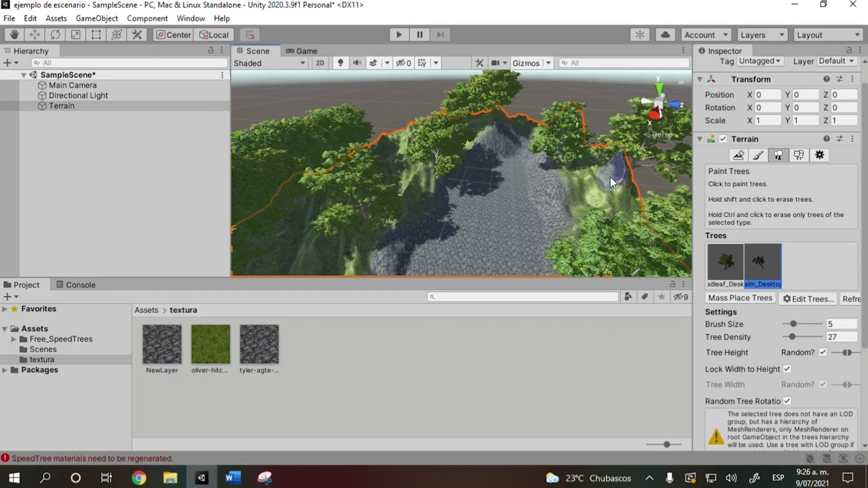
Paint Palm_Desktop trees along the green slope left of the valley and along the rocky slope on its right.
{"action": "scroll", "coordinate": [587, 199], "scroll_direction": "up", "scroll_amount": 5}
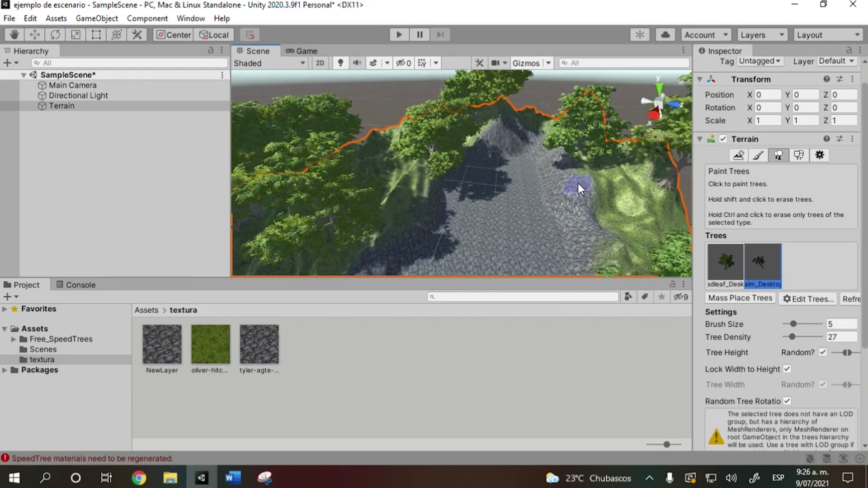
{"action": "right_click_drag", "start_coordinate": [589, 206], "coordinate": [475, 224]}
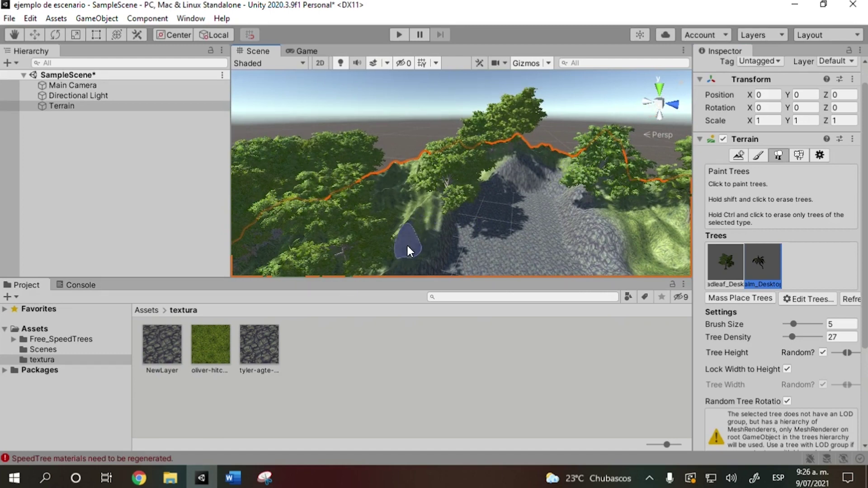
{"action": "left_click_drag", "start_coordinate": [414, 235], "coordinate": [437, 208]}
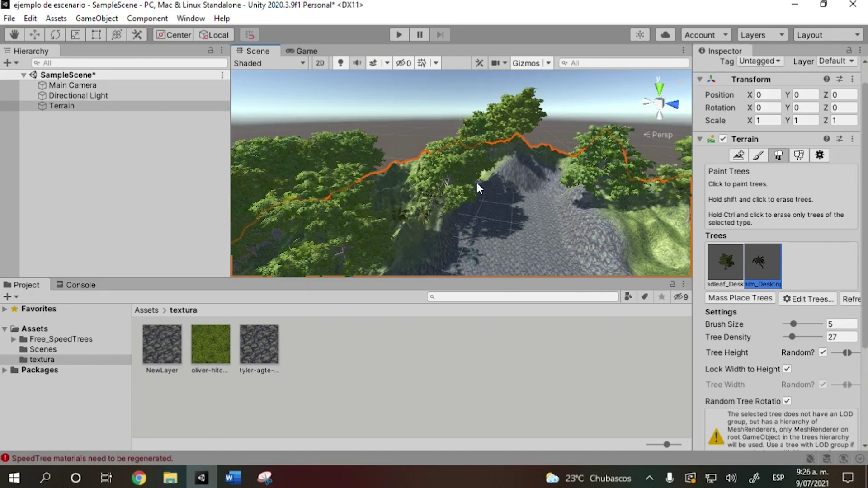
{"action": "left_click_drag", "start_coordinate": [573, 189], "coordinate": [618, 270]}
Try painting a row of palms along the left edge of the stone valley floor and undo that stroke.
{"action": "scroll", "coordinate": [563, 154], "scroll_direction": "down", "scroll_amount": 2}
{"action": "right_click_drag", "start_coordinate": [577, 221], "coordinate": [552, 139]}
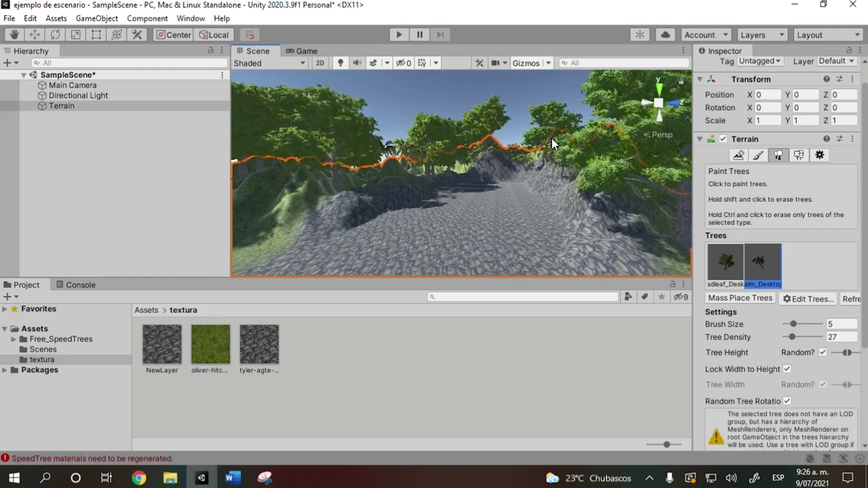
{"action": "left_click_drag", "start_coordinate": [419, 183], "coordinate": [287, 242]}
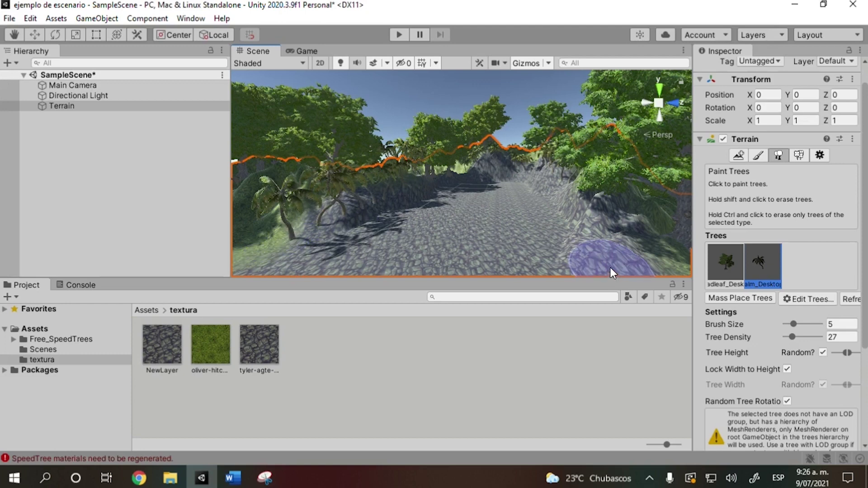
{"action": "key", "text": "ctrl+z"}
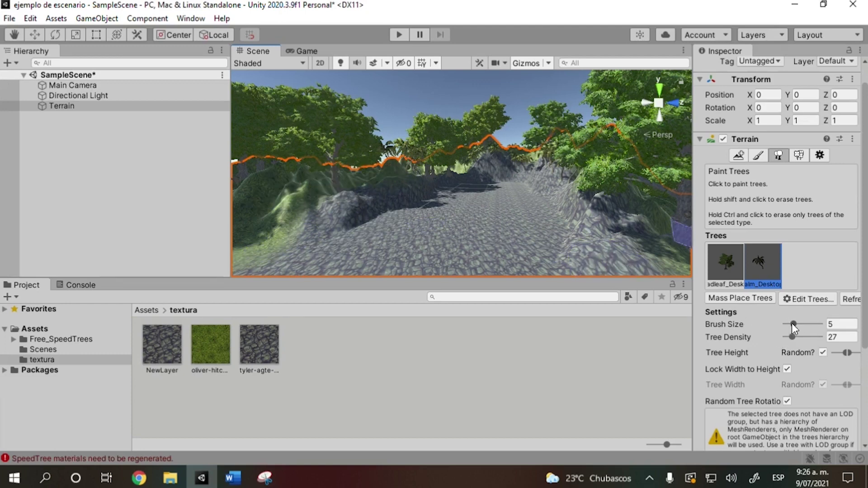
Turn off random tree height and enter a fixed tree height of 3.
{"action": "scroll", "coordinate": [821, 299], "scroll_direction": "down", "scroll_amount": 5}
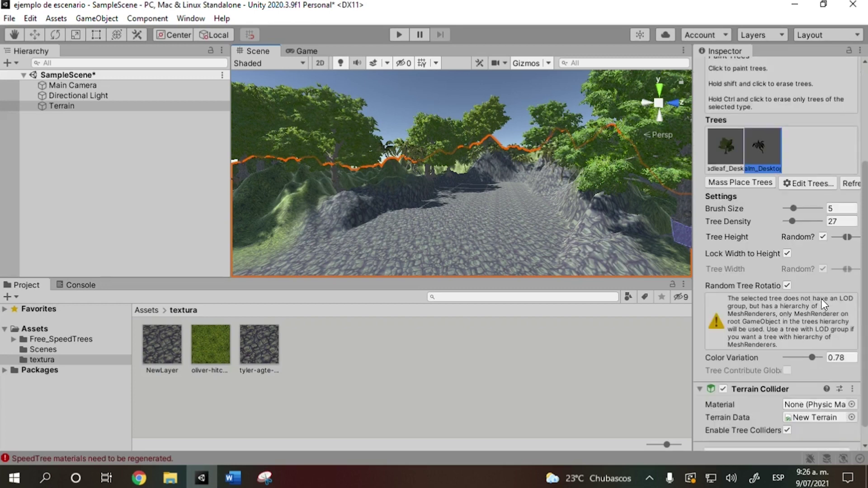
{"action": "scroll", "coordinate": [809, 307], "scroll_direction": "down", "scroll_amount": 1}
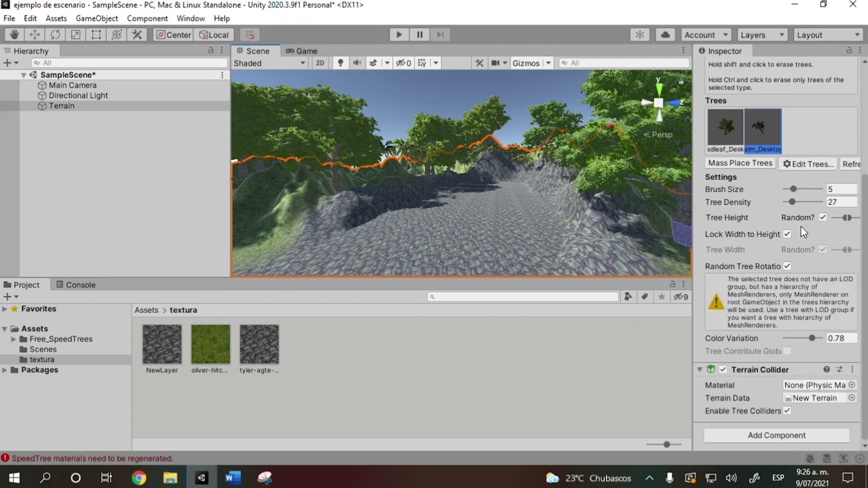
{"action": "scroll", "coordinate": [818, 281], "scroll_direction": "up", "scroll_amount": 6}
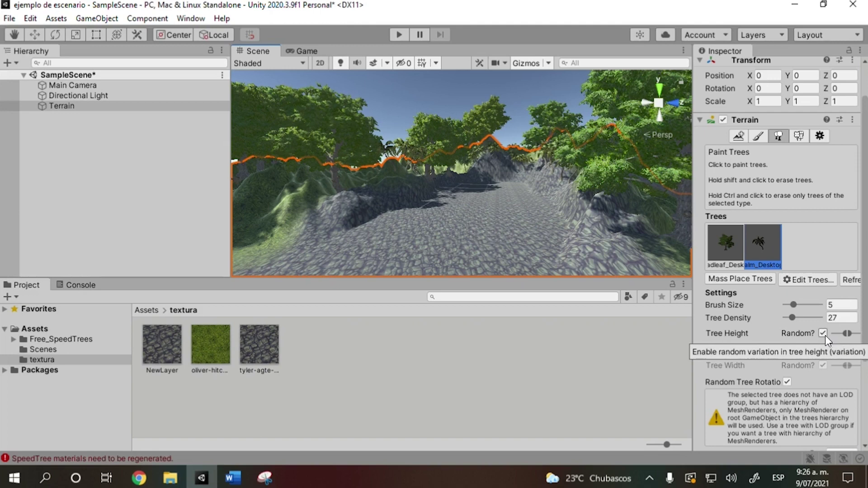
{"action": "left_click", "coordinate": [824, 335]}
{"action": "left_click", "coordinate": [841, 334]}
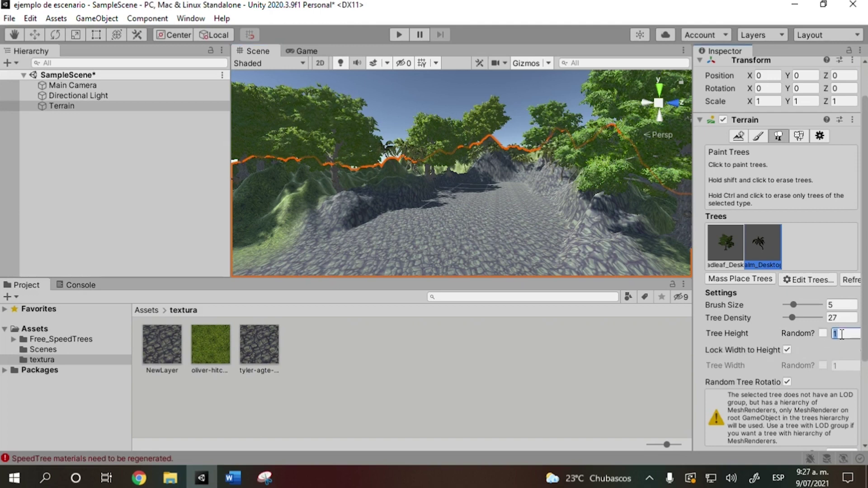
{"action": "type", "text": "3"}
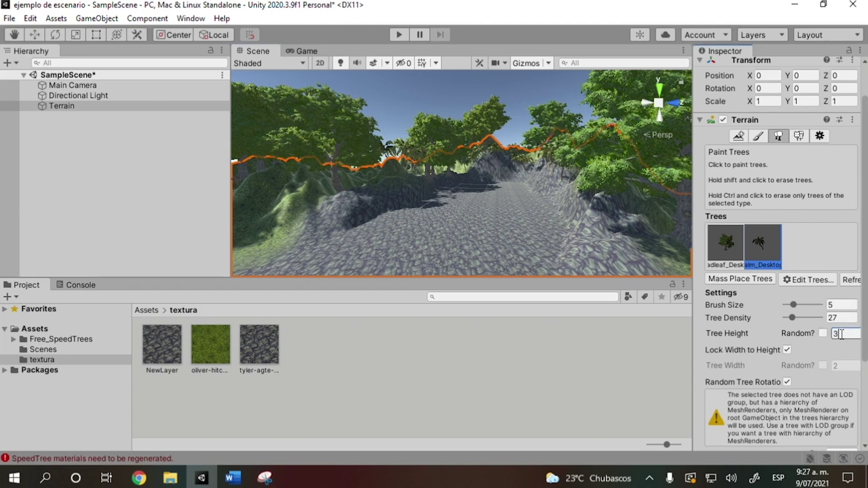
Plant tall individual Palm_Desktop trees along the left edge of the stone valley floor.
{"action": "left_click", "coordinate": [344, 219]}
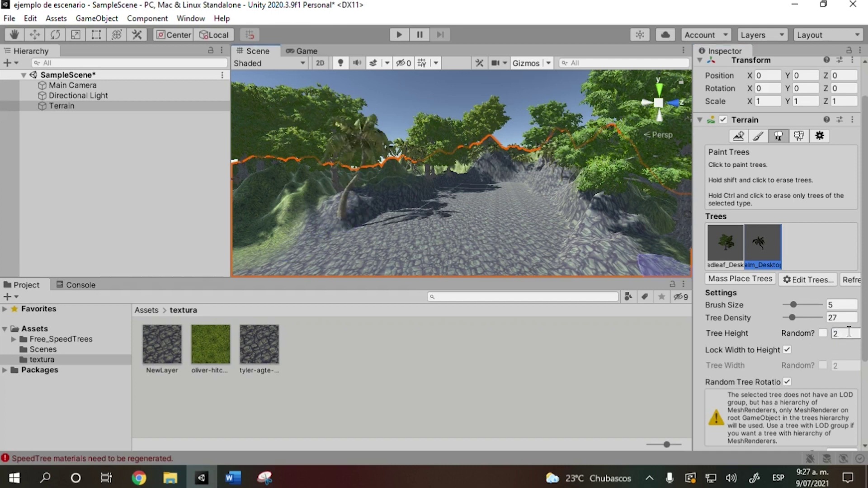
{"action": "left_click", "coordinate": [833, 334]}
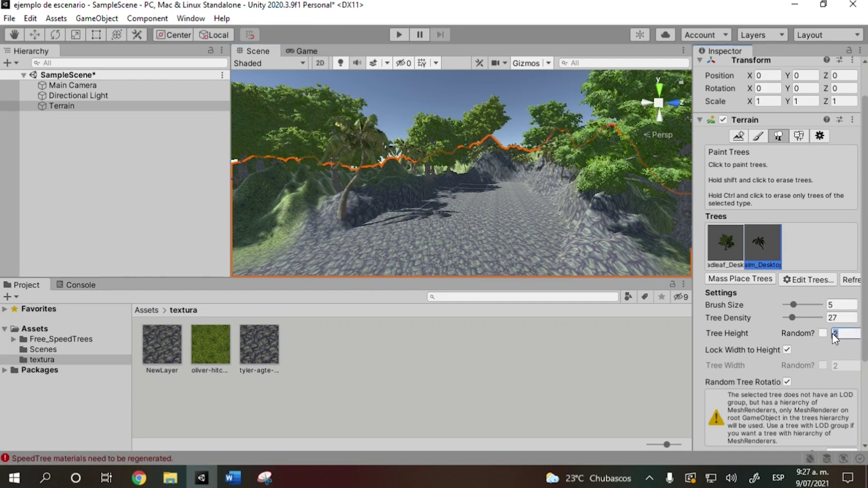
{"action": "left_click", "coordinate": [311, 221]}
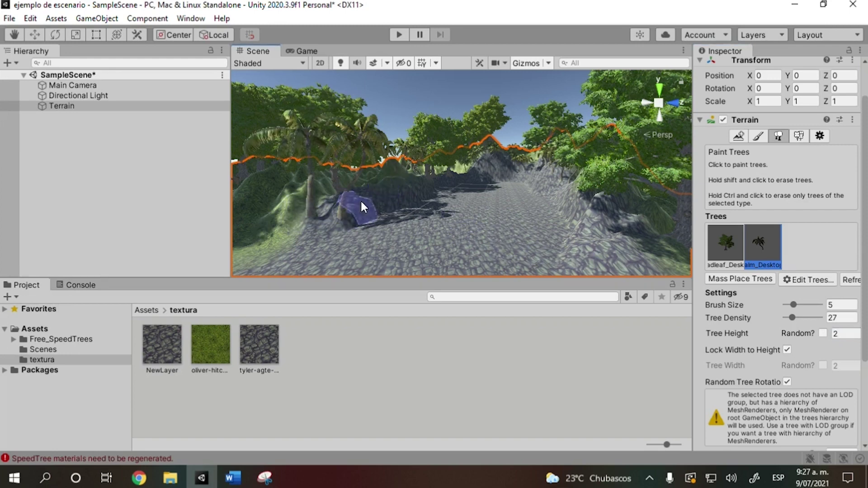
{"action": "left_click", "coordinate": [385, 192]}
Enable random tree height again and plant palms at the right edge and the left foreground of the valley.
{"action": "left_click", "coordinate": [823, 333]}
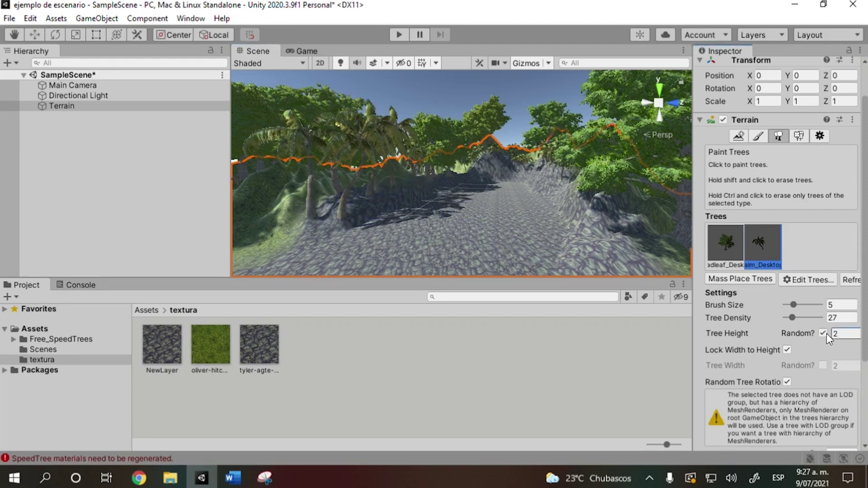
{"action": "left_click", "coordinate": [613, 242]}
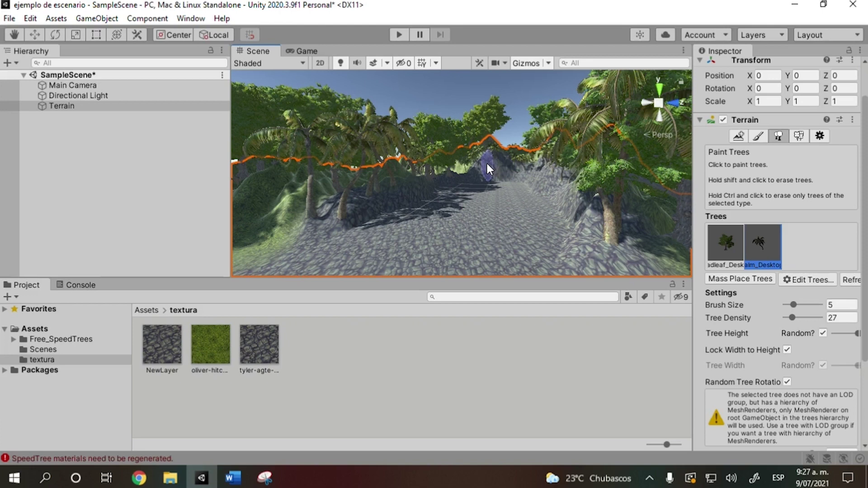
{"action": "left_click", "coordinate": [281, 241]}
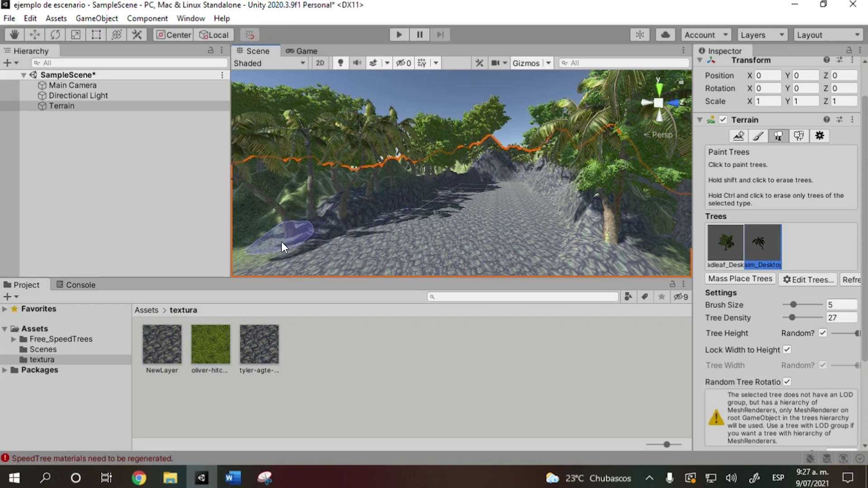
Plant more palms in the left foreground and on the right slope of the stone valley.
{"action": "left_click", "coordinate": [264, 256]}
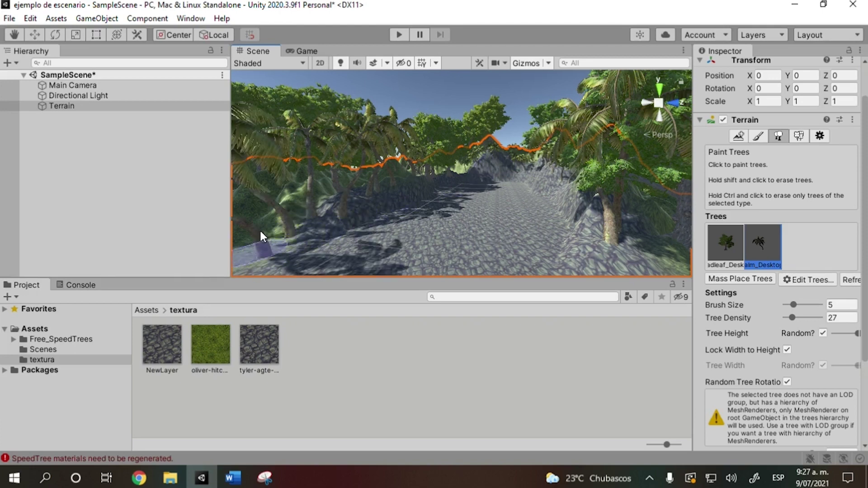
{"action": "right_click_drag", "start_coordinate": [528, 112], "coordinate": [561, 88]}
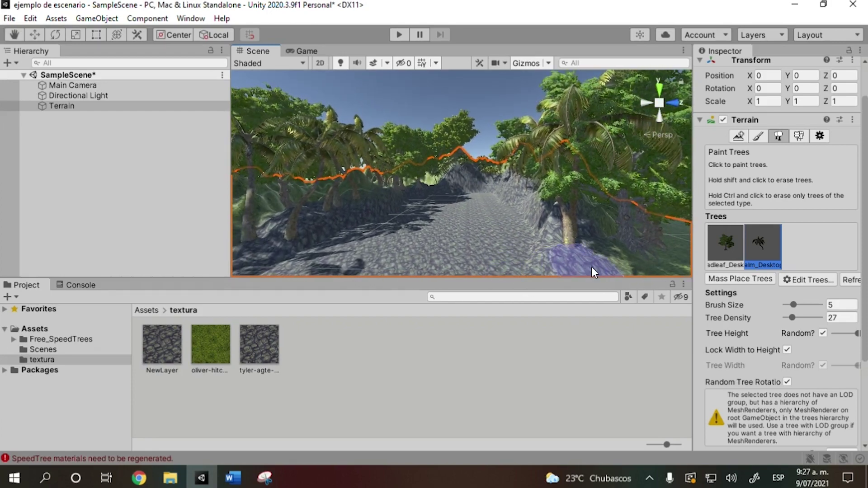
{"action": "left_click", "coordinate": [541, 219]}
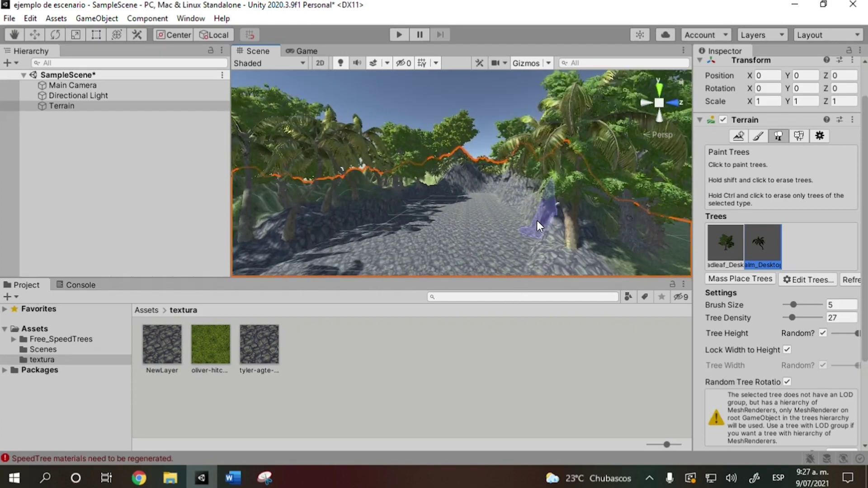
Switch to the Broadleaf_Desktop tree and set the tree brush size to 10.
{"action": "scroll", "coordinate": [486, 193], "scroll_direction": "down", "scroll_amount": 6}
{"action": "right_click_drag", "start_coordinate": [483, 128], "coordinate": [491, 233]}
{"action": "middle_click_drag", "start_coordinate": [497, 139], "coordinate": [583, 258]}
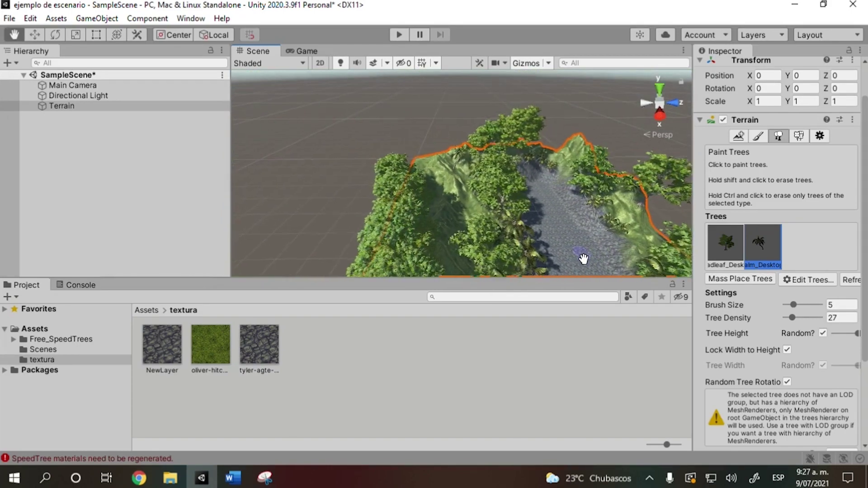
{"action": "left_click", "coordinate": [735, 234]}
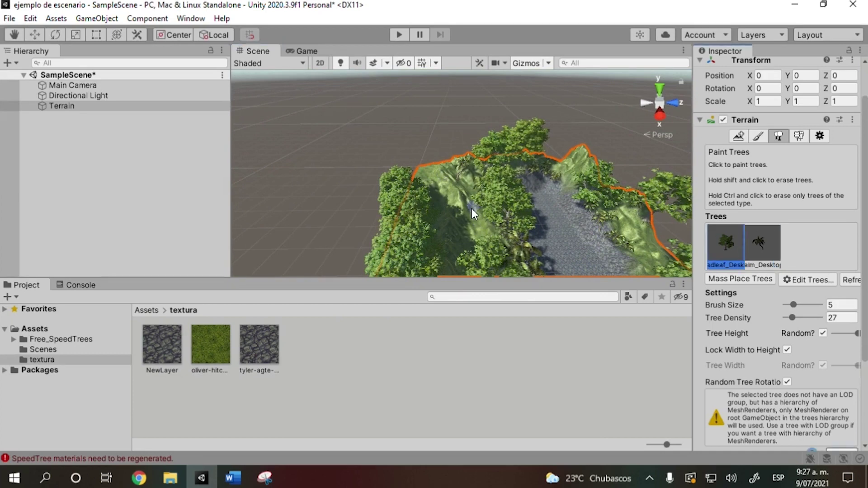
{"action": "right_click_drag", "start_coordinate": [477, 219], "coordinate": [481, 224]}
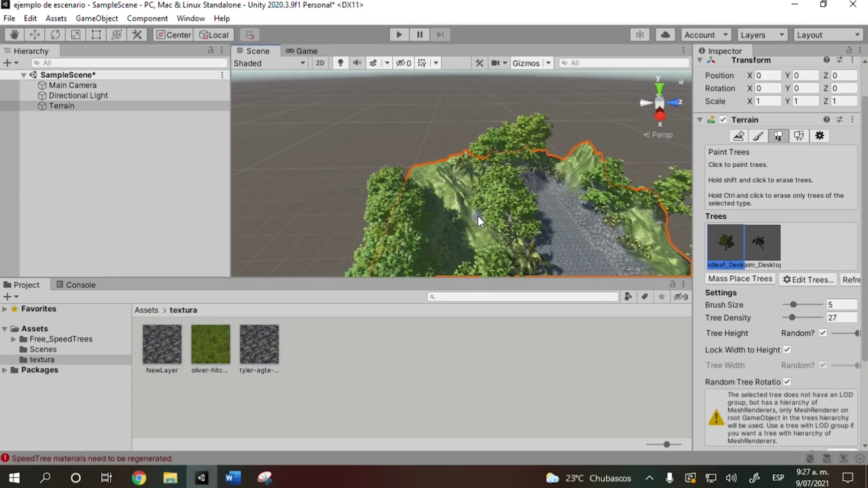
{"action": "left_click_drag", "start_coordinate": [794, 304], "coordinate": [799, 305]}
Plant clusters of broadleaf trees along the bare ridge at the far left end of the terrain, undoing misplaced strokes.
{"action": "left_click_drag", "start_coordinate": [480, 203], "coordinate": [432, 159]}
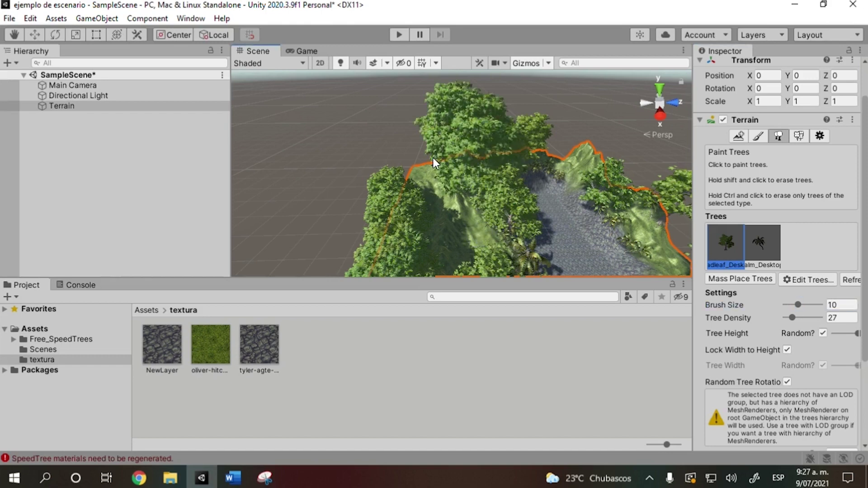
{"action": "left_click", "coordinate": [414, 169]}
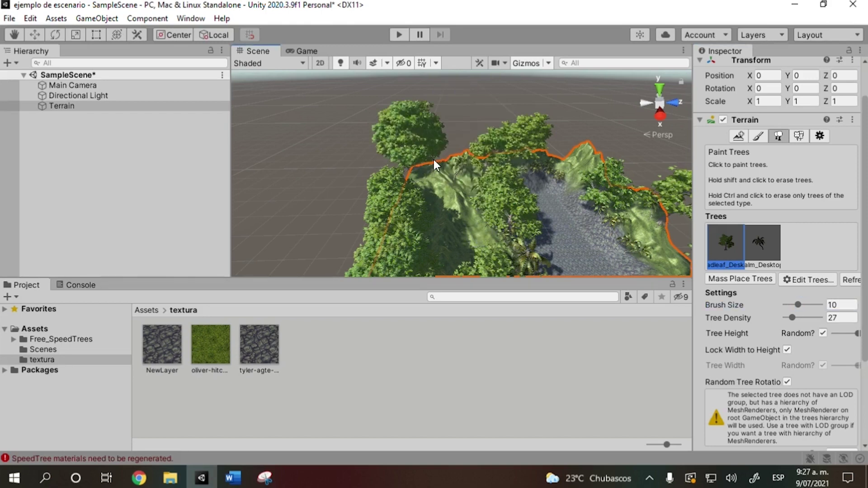
{"action": "left_click", "coordinate": [430, 163]}
{"action": "left_click", "coordinate": [433, 186]}
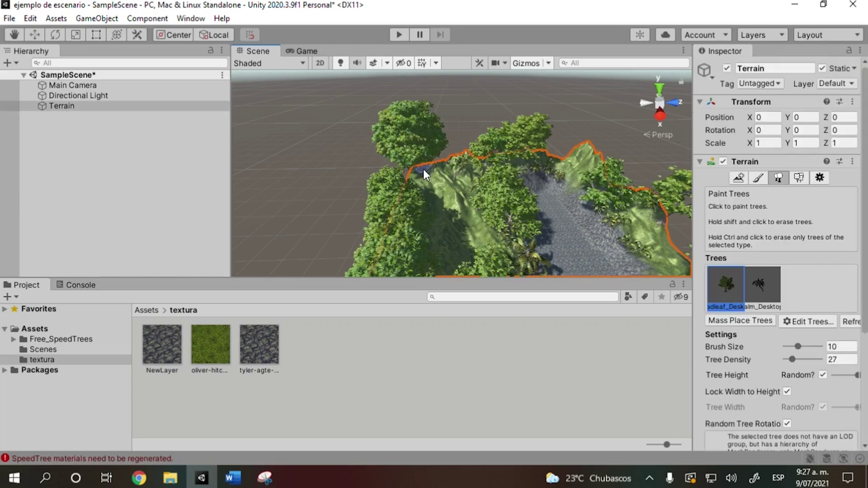
{"action": "left_click", "coordinate": [424, 169]}
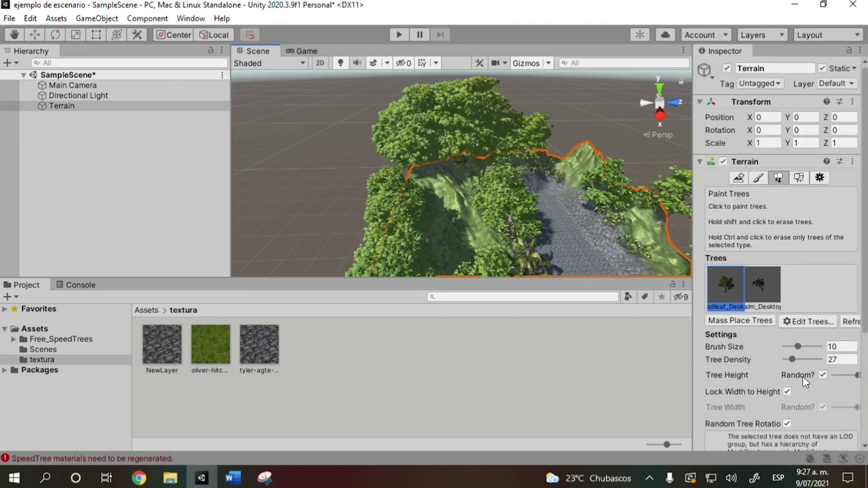
Try planting broadleaf trees on the right foreground edge of the stone valley and erase them.
{"action": "right_click_drag", "start_coordinate": [570, 150], "coordinate": [626, 153]}
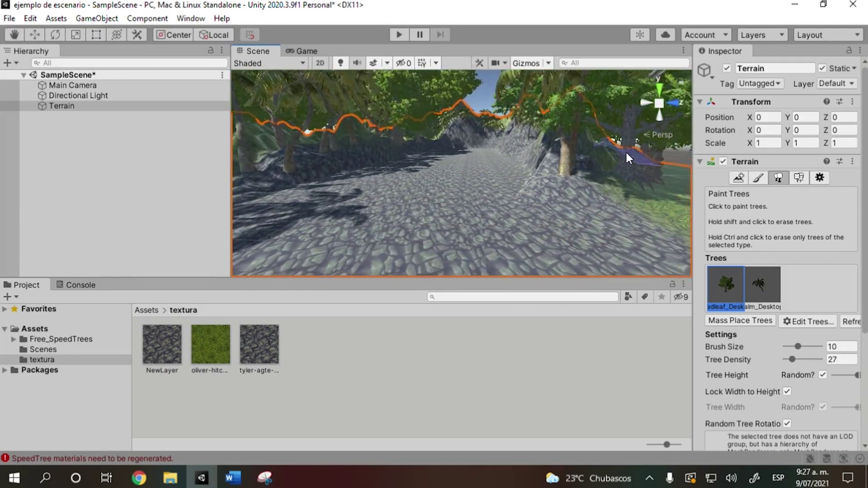
{"action": "left_click", "coordinate": [686, 199]}
{"action": "left_click", "coordinate": [652, 199]}
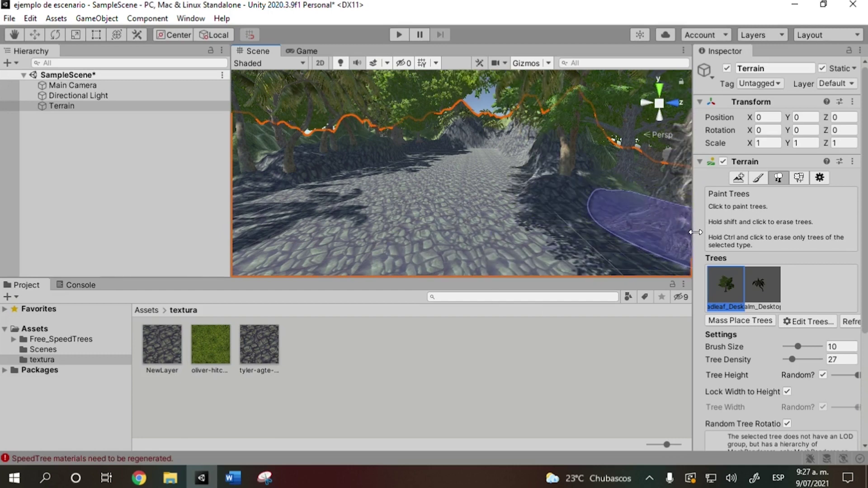
{"action": "left_click", "coordinate": [650, 234], "text": "shift"}
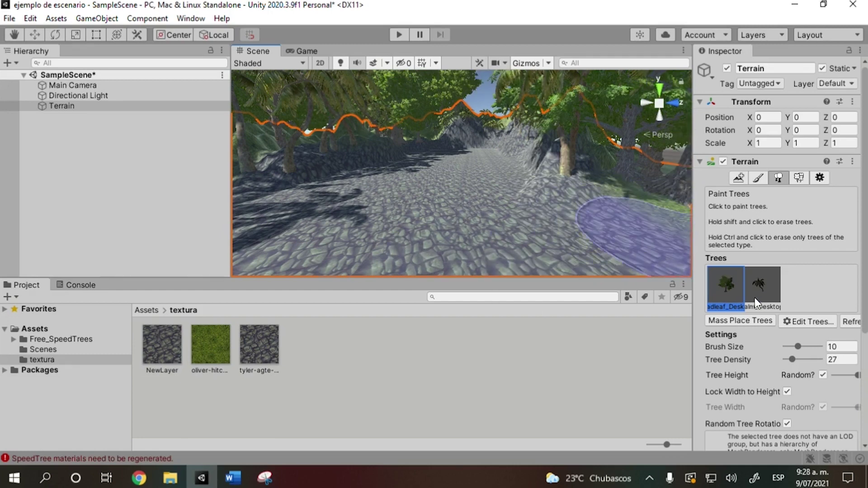
Plant a Palm_Desktop tree on the right foreground edge of the stone valley.
{"action": "left_click", "coordinate": [763, 285]}
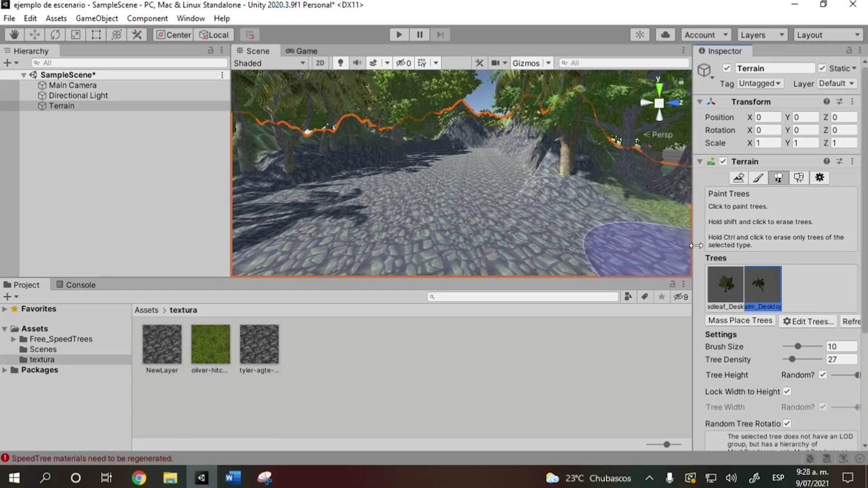
{"action": "left_click", "coordinate": [641, 250]}
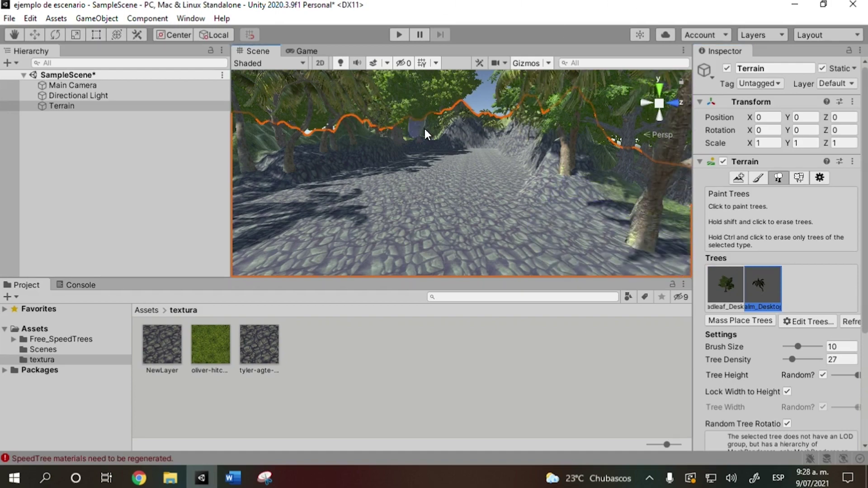
Plant Broadleaf_Desktop trees on the grassy hill beside the left edge of the stone valley.
{"action": "mouse_move", "coordinate": [444, 134]}
{"action": "middle_mouse_down"}
{"action": "mouse_move", "coordinate": [538, 131]}
{"action": "mouse_move", "coordinate": [519, 147]}
{"action": "mouse_move", "coordinate": [522, 135]}
{"action": "middle_mouse_up"}
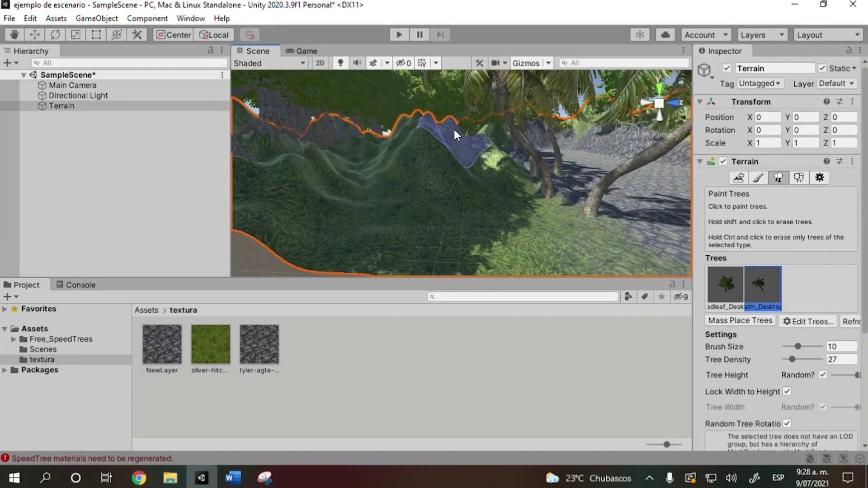
{"action": "left_click", "coordinate": [728, 285]}
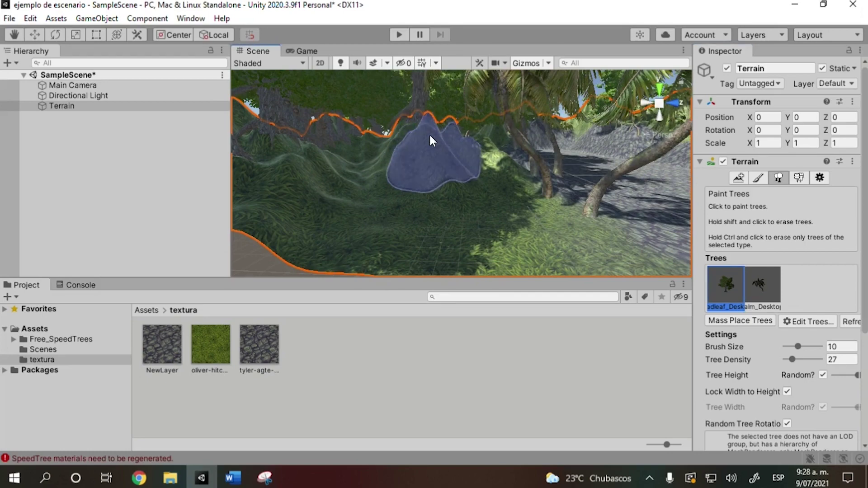
{"action": "mouse_move", "coordinate": [580, 206]}
{"action": "middle_mouse_down"}
{"action": "mouse_move", "coordinate": [593, 213]}
{"action": "mouse_move", "coordinate": [544, 215]}
{"action": "middle_mouse_up"}
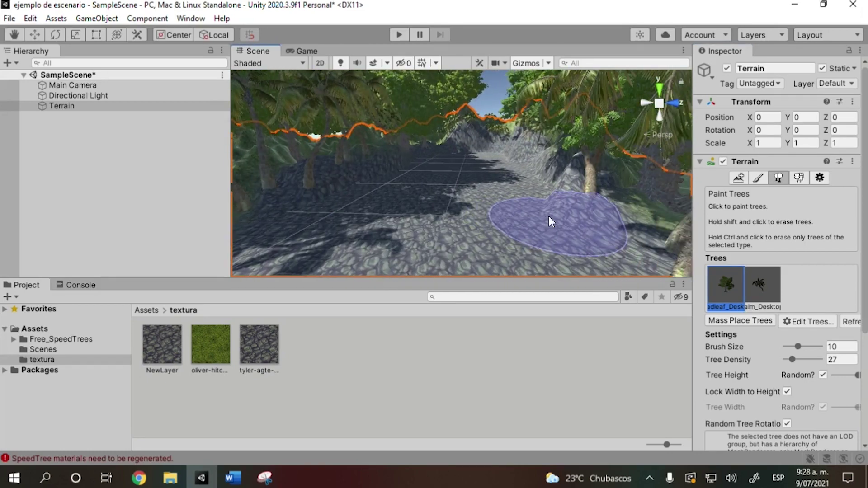
Deselect the terrain and look over the tree-lined stone valley from near and far.
{"action": "left_click", "coordinate": [492, 92]}
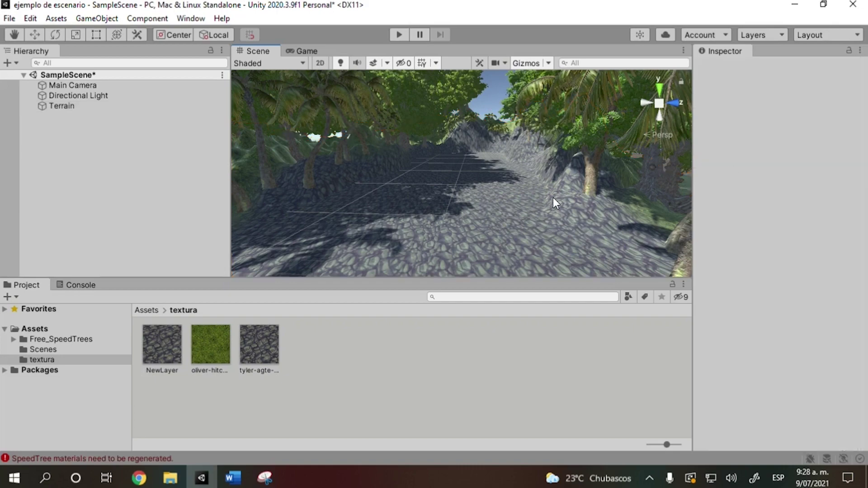
{"action": "scroll", "coordinate": [552, 197], "scroll_direction": "down", "scroll_amount": 5}
{"action": "scroll", "coordinate": [551, 196], "scroll_direction": "up", "scroll_amount": 5}
{"action": "scroll", "coordinate": [541, 199], "scroll_direction": "down", "scroll_amount": 6}
{"action": "left_click_drag", "start_coordinate": [509, 277], "coordinate": [517, 321]}
{"action": "middle_click_drag", "start_coordinate": [513, 224], "coordinate": [524, 83]}
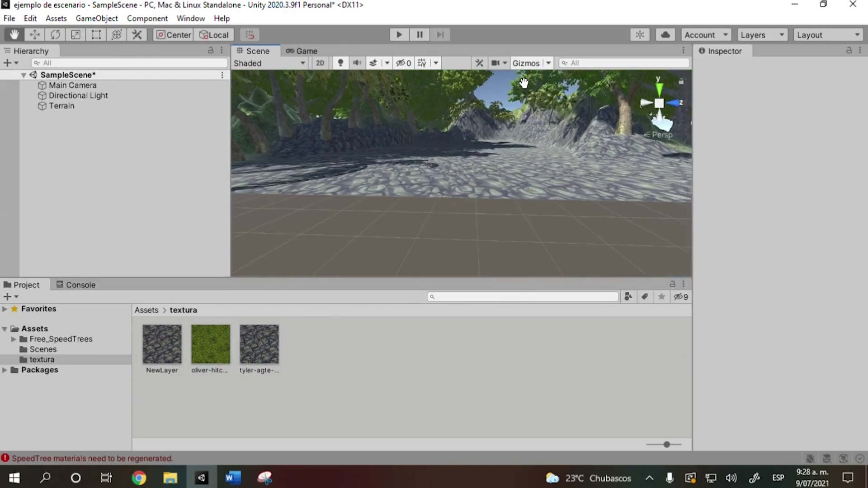
{"action": "scroll", "coordinate": [519, 99], "scroll_direction": "up", "scroll_amount": 5}
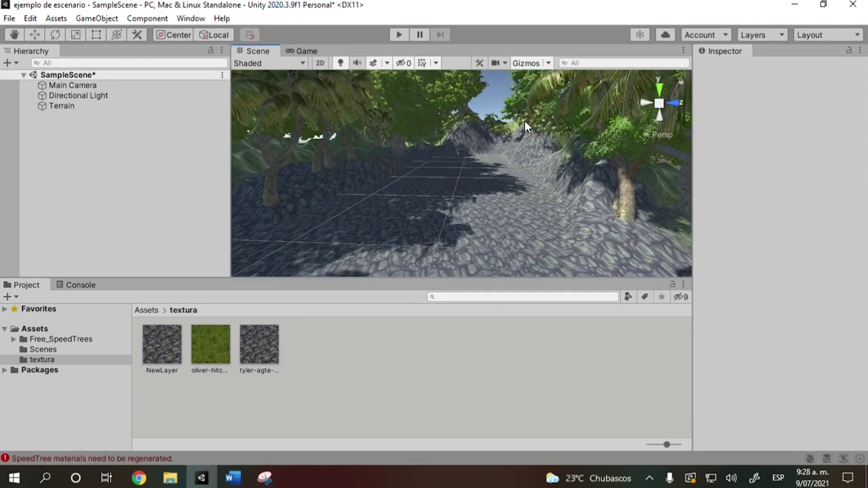
Select the terrain again and start adding a grass texture for detail painting.
{"action": "left_click", "coordinate": [409, 219]}
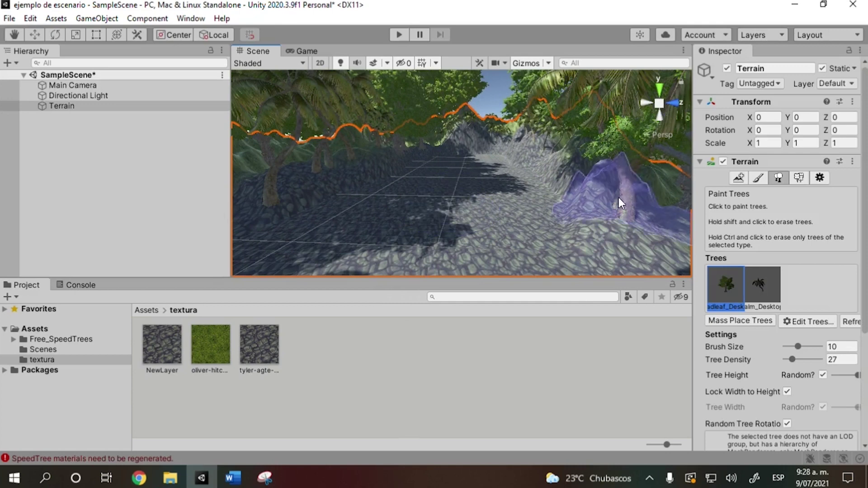
{"action": "left_click", "coordinate": [802, 183]}
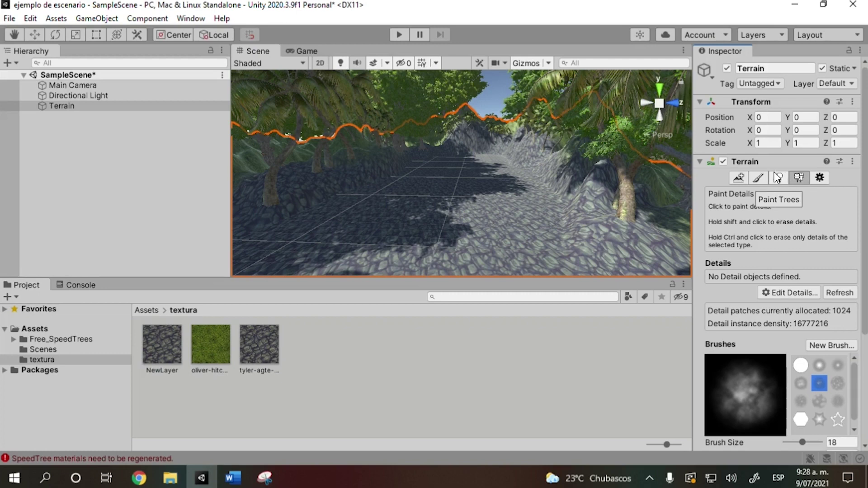
{"action": "left_click", "coordinate": [807, 294]}
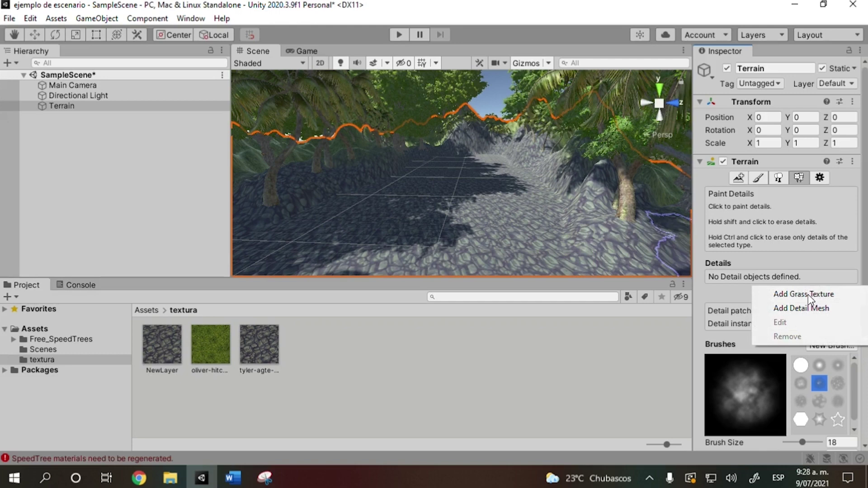
{"action": "left_click", "coordinate": [836, 294]}
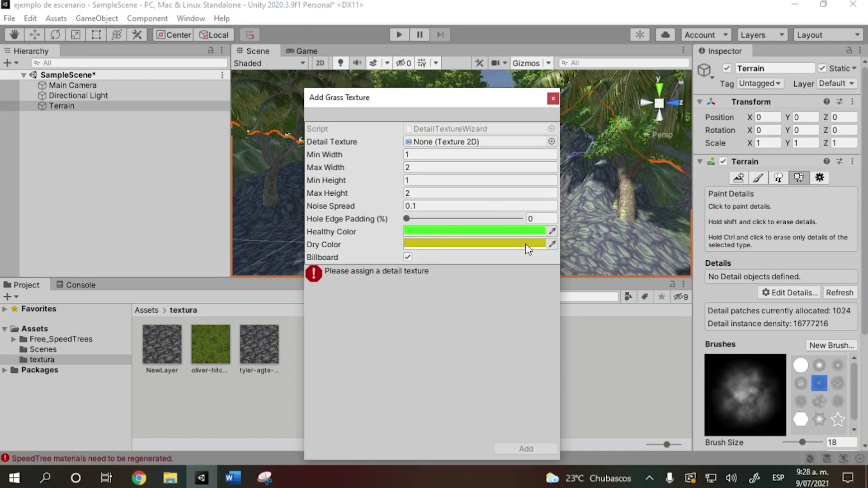
Assign Broadleaf_Desktop_Atlas_Billboards as the detail texture and add it to the terrain details.
{"action": "left_click", "coordinate": [551, 142]}
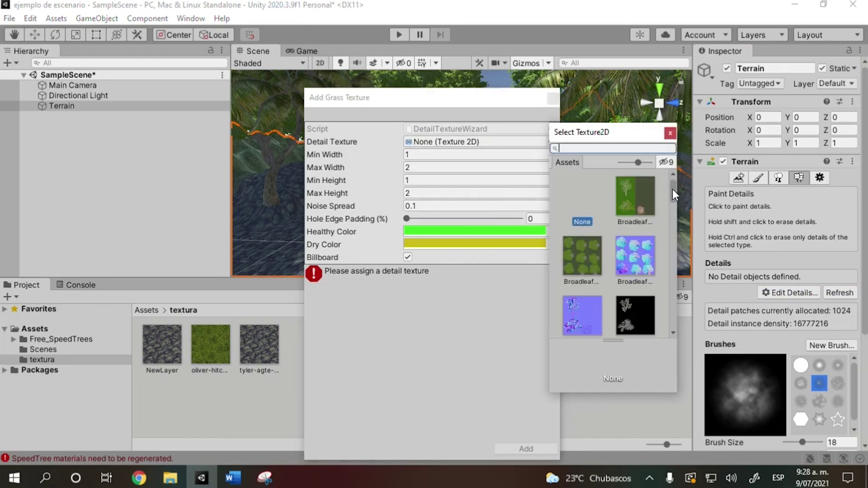
{"action": "mouse_move", "coordinate": [672, 189]}
{"action": "left_mouse_down"}
{"action": "mouse_move", "coordinate": [671, 322]}
{"action": "mouse_move", "coordinate": [680, 240]}
{"action": "mouse_move", "coordinate": [671, 192]}
{"action": "left_mouse_up"}
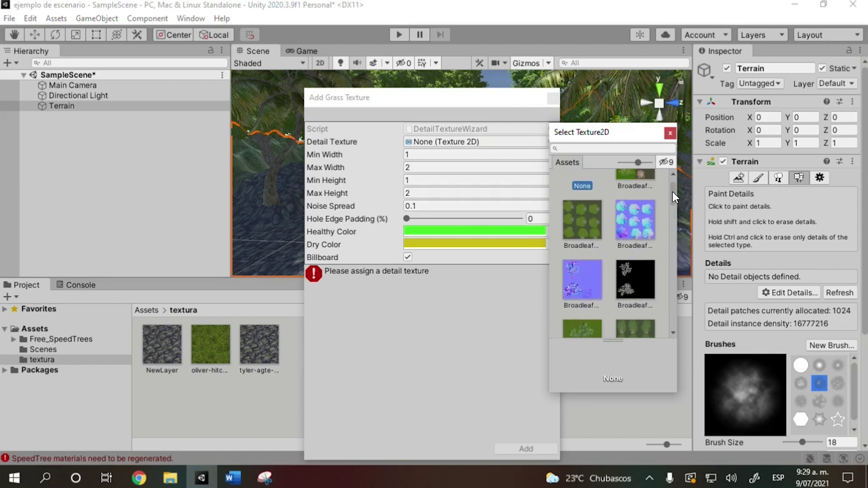
{"action": "left_click_drag", "start_coordinate": [671, 192], "coordinate": [671, 189]}
{"action": "left_click", "coordinate": [580, 259]}
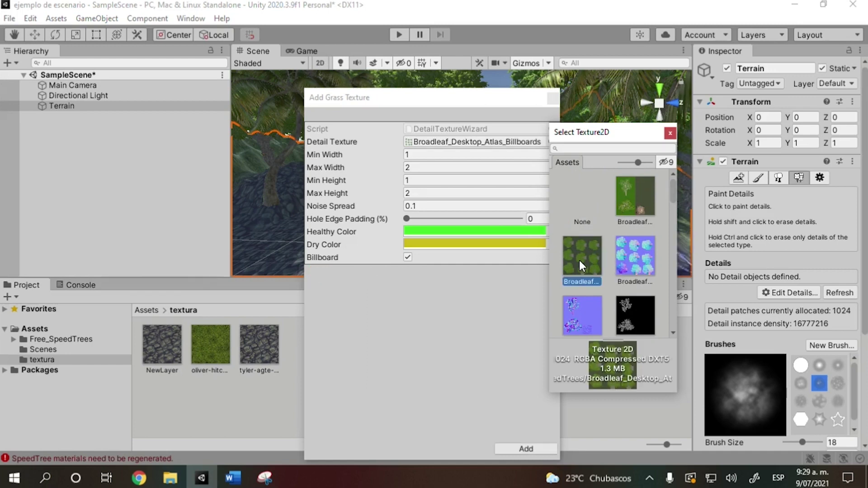
{"action": "double_click", "coordinate": [585, 261]}
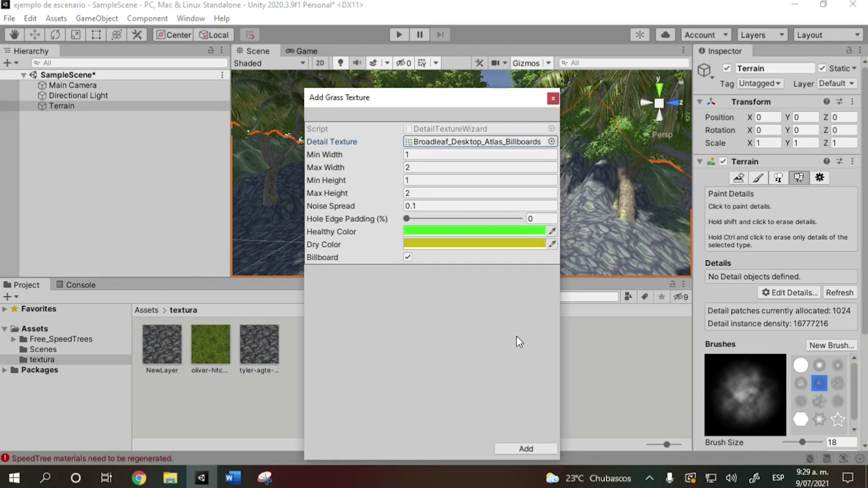
{"action": "left_click", "coordinate": [533, 448]}
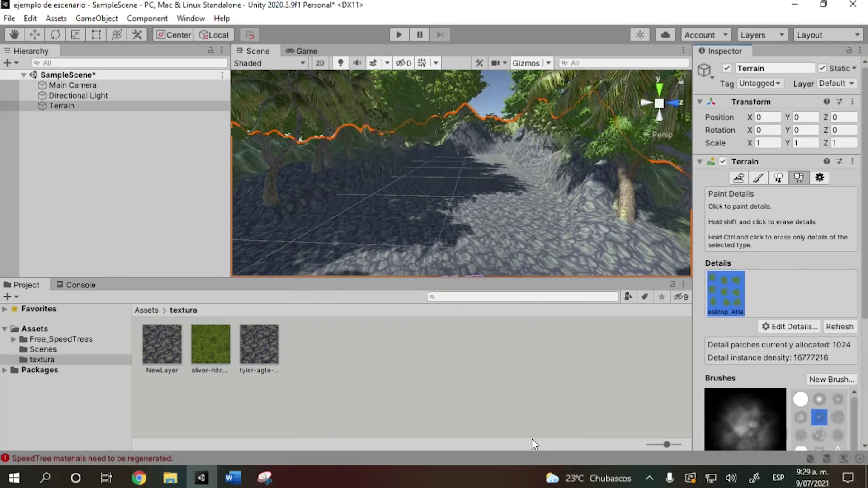
Try painting the billboard detail around the palm on the right side of the valley and erase it.
{"action": "left_click", "coordinate": [601, 230]}
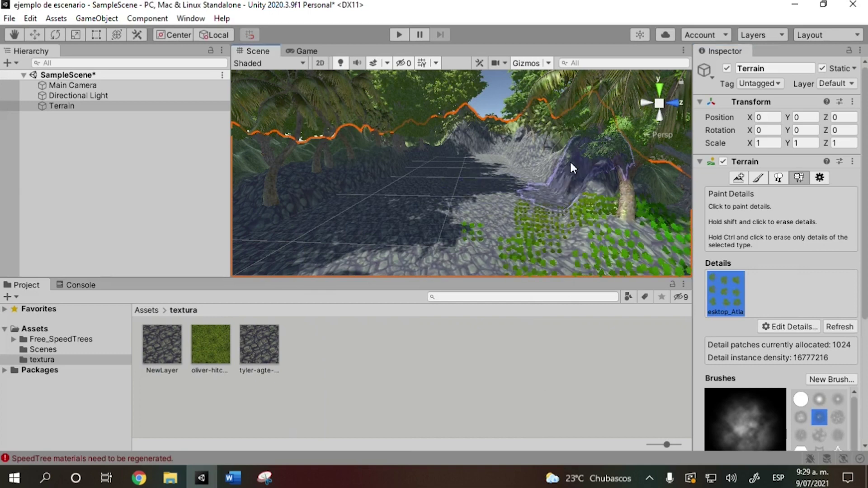
{"action": "mouse_move", "coordinate": [598, 169]}
{"action": "left_mouse_down", "text": "shift"}
{"action": "mouse_move", "coordinate": [574, 216]}
{"action": "mouse_move", "coordinate": [609, 204]}
{"action": "left_mouse_up", "text": "shift"}
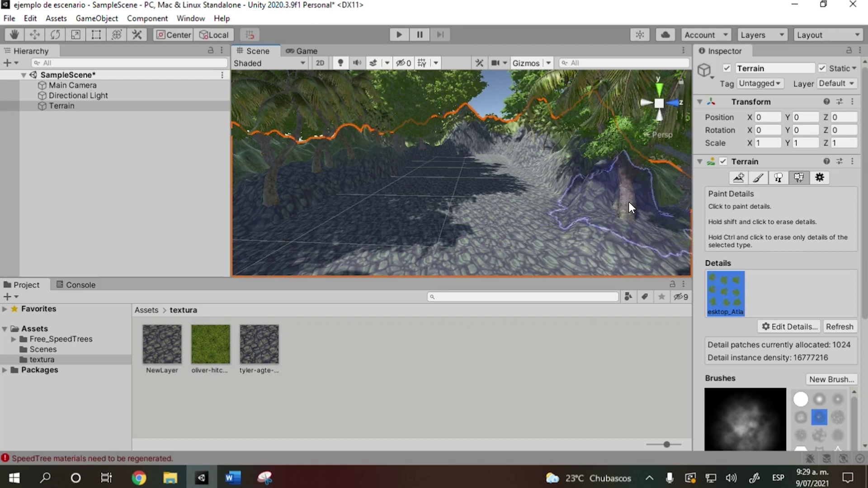
Set the detail brush opacity to 0 and its target strength to 0.375.
{"action": "scroll", "coordinate": [831, 316], "scroll_direction": "down", "scroll_amount": 5}
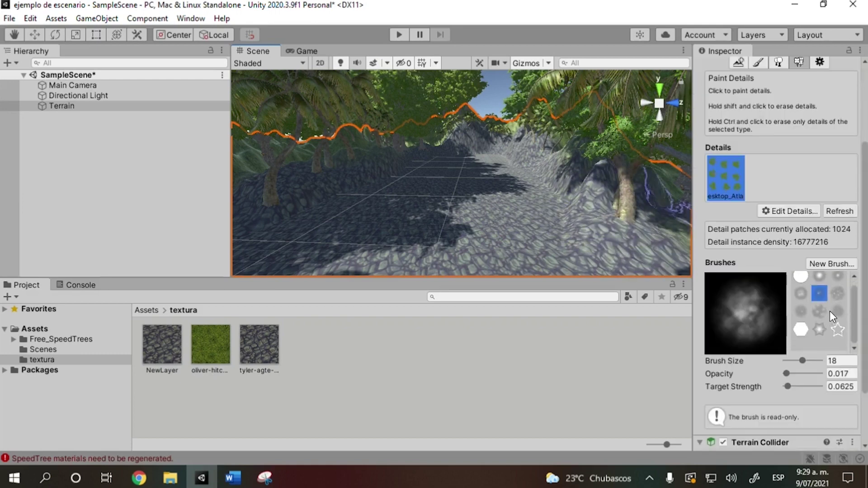
{"action": "left_click_drag", "start_coordinate": [786, 371], "coordinate": [801, 390]}
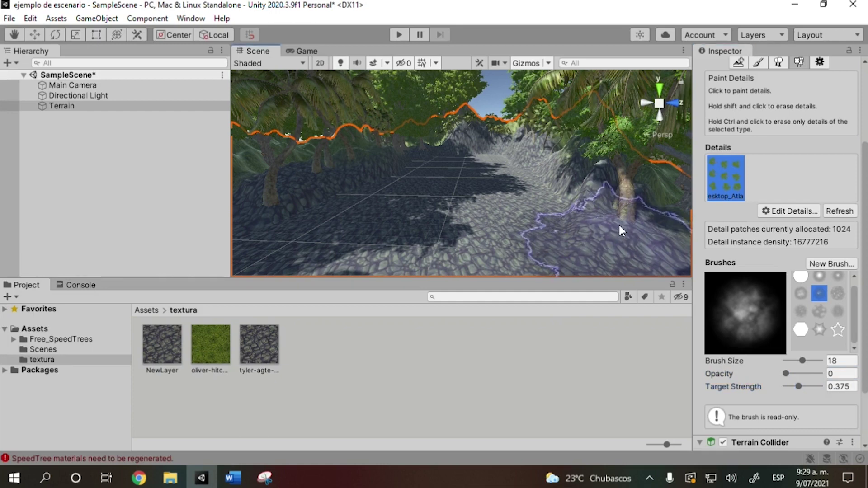
{"action": "scroll", "coordinate": [503, 199], "scroll_direction": "down", "scroll_amount": 2}
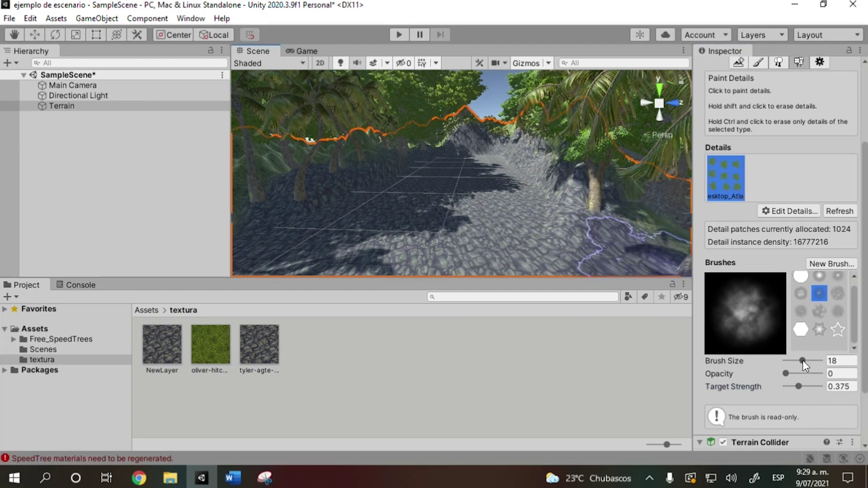
Set the detail brush opacity to 0.85, try painting billboard detail around the right-hand palm, and undo it.
{"action": "left_click_drag", "start_coordinate": [785, 374], "coordinate": [814, 374]}
{"action": "mouse_move", "coordinate": [598, 221]}
{"action": "left_mouse_down"}
{"action": "mouse_move", "coordinate": [580, 242]}
{"action": "mouse_move", "coordinate": [668, 259]}
{"action": "left_mouse_up"}
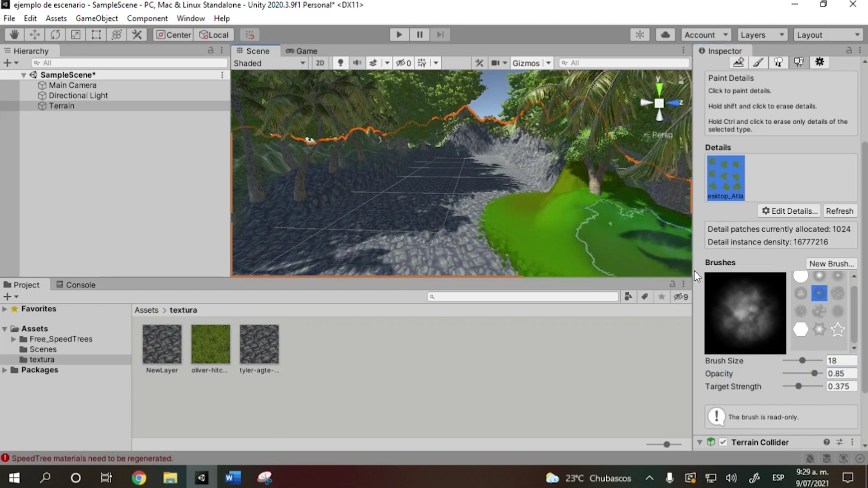
{"action": "key", "text": "ctrl+z"}
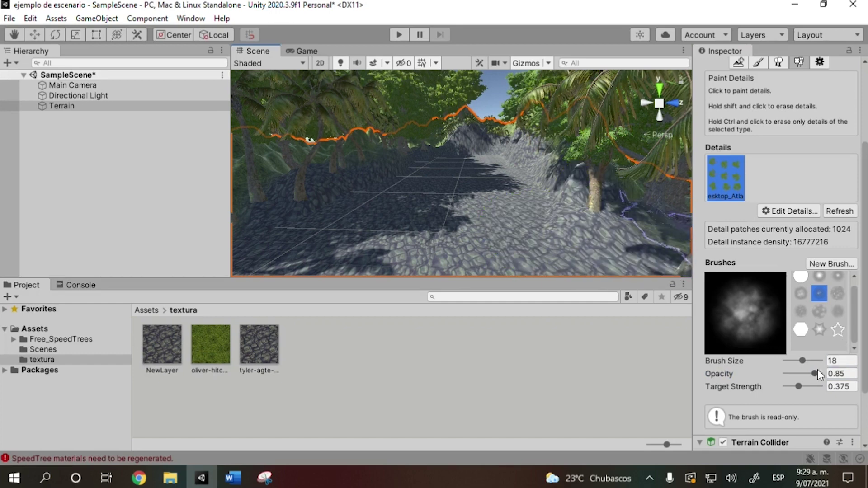
Set the detail brush target strength to 0.0625 and undo a test stroke beside the right-hand palm.
{"action": "left_click_drag", "start_coordinate": [800, 386], "coordinate": [789, 386]}
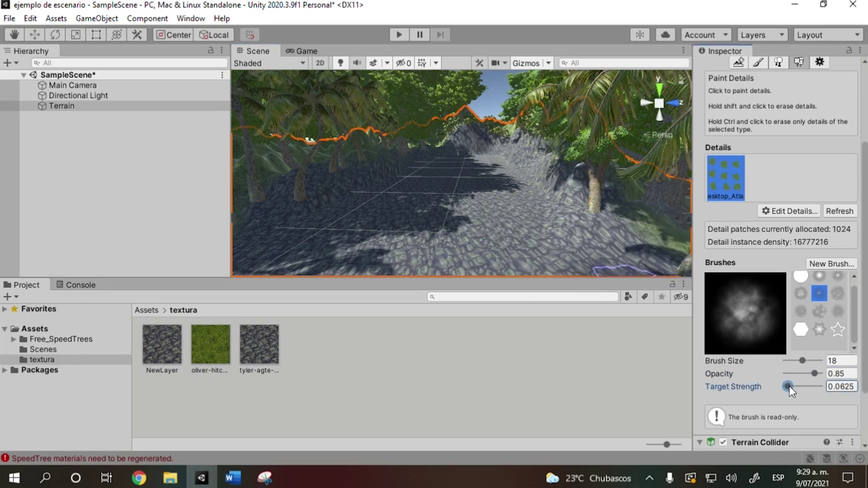
{"action": "left_click_drag", "start_coordinate": [612, 219], "coordinate": [609, 231]}
{"action": "key", "text": "ctrl+z"}
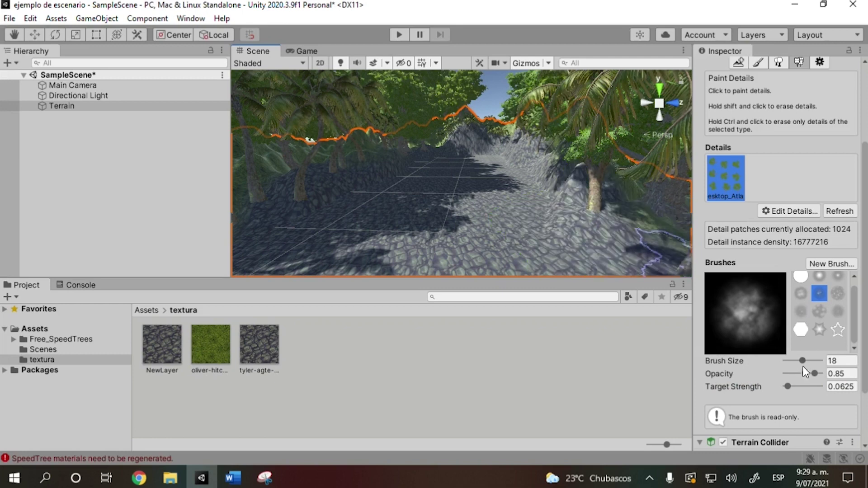
Try painting the detail near the right-hand palm at opacity 0.32 and at 0.15, undoing each stroke.
{"action": "left_click_drag", "start_coordinate": [817, 376], "coordinate": [798, 373]}
{"action": "left_click_drag", "start_coordinate": [577, 231], "coordinate": [580, 228]}
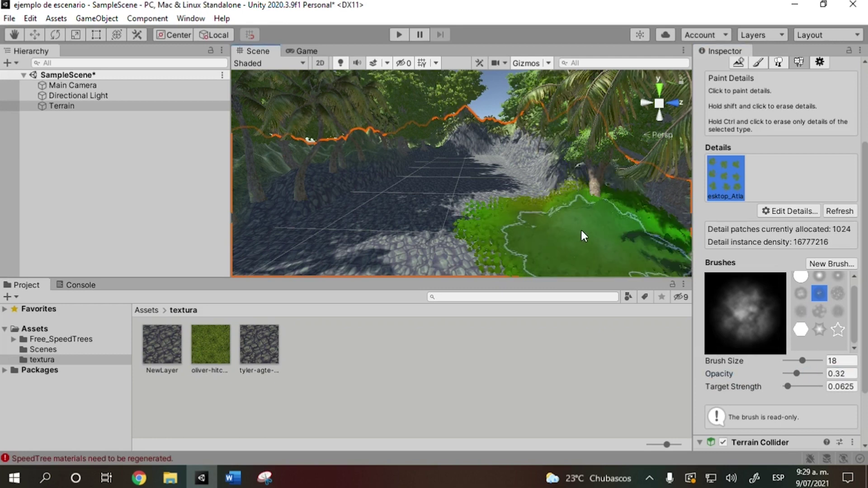
{"action": "key", "text": "ctrl+z"}
{"action": "left_click_drag", "start_coordinate": [798, 376], "coordinate": [790, 375]}
{"action": "left_click", "coordinate": [598, 240]}
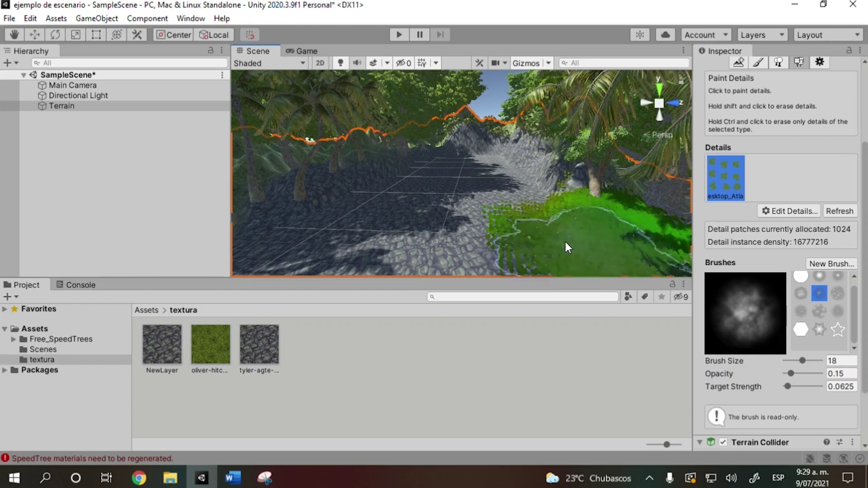
{"action": "key", "text": "ctrl+z"}
Set the detail brush opacity to 0.04 with target strength 0.0625, and erase a test stroke near the right-hand palm.
{"action": "left_click", "coordinate": [788, 387]}
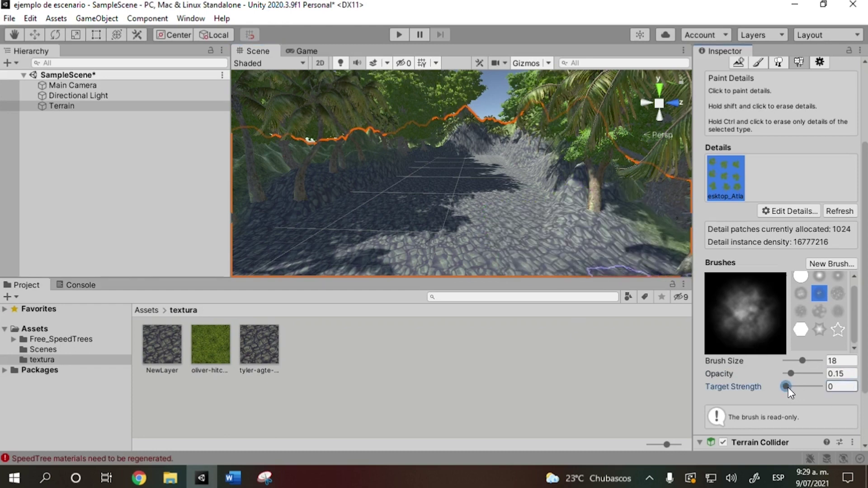
{"action": "left_click_drag", "start_coordinate": [791, 373], "coordinate": [788, 375]}
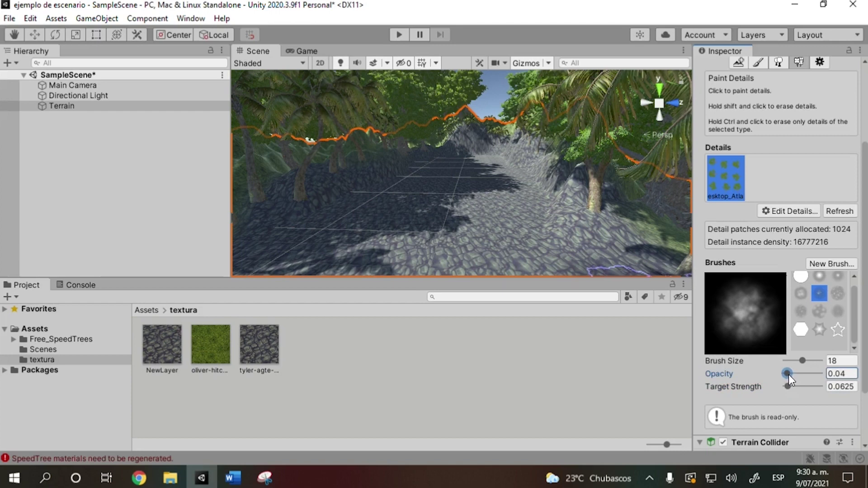
{"action": "left_click", "coordinate": [604, 244]}
{"action": "mouse_move", "coordinate": [520, 246]}
{"action": "left_mouse_down", "text": "shift"}
{"action": "mouse_move", "coordinate": [578, 230]}
{"action": "mouse_move", "coordinate": [656, 268]}
{"action": "mouse_move", "coordinate": [668, 204]}
{"action": "left_mouse_up", "text": "shift"}
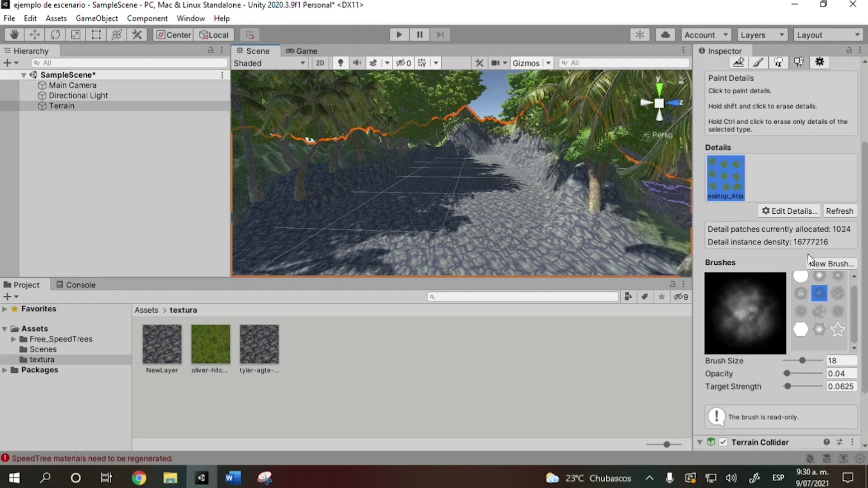
{"action": "left_click", "coordinate": [782, 211]}
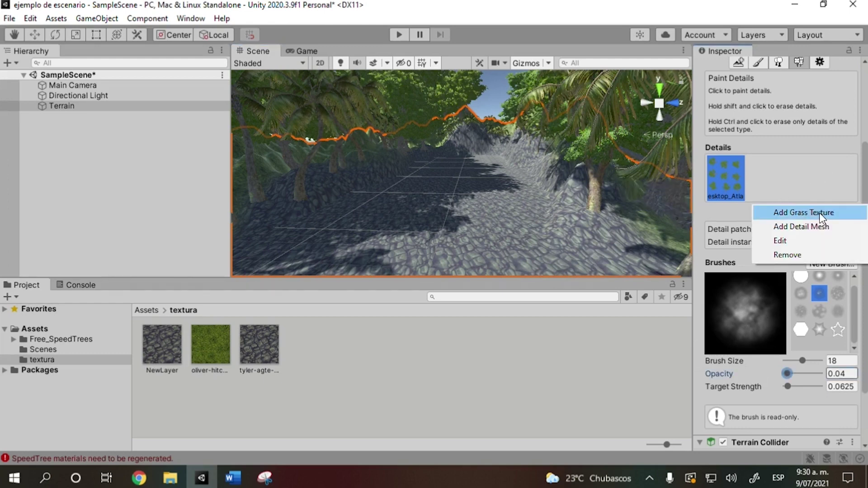
{"action": "left_click", "coordinate": [819, 213]}
{"action": "left_click", "coordinate": [553, 98]}
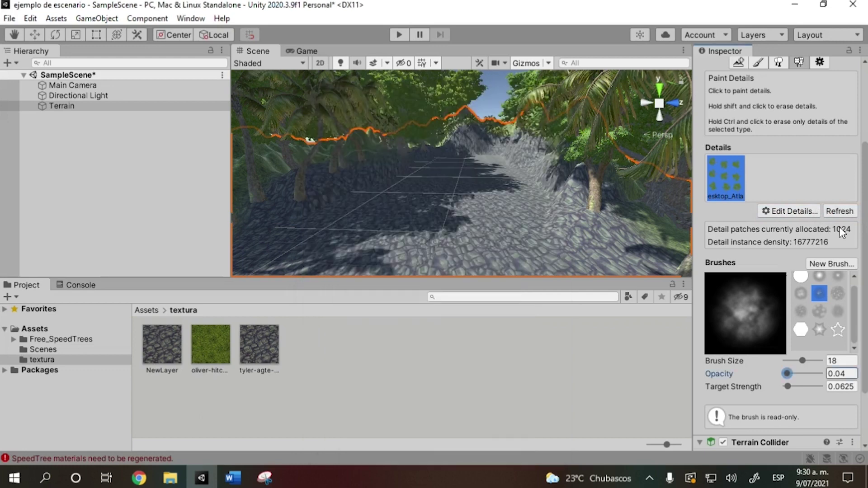
Edit the Broadleaf_Desktop_Atlas_Billboards detail and set its healthy color to dark green 246D1B.
{"action": "left_click", "coordinate": [787, 210]}
{"action": "left_click", "coordinate": [789, 239]}
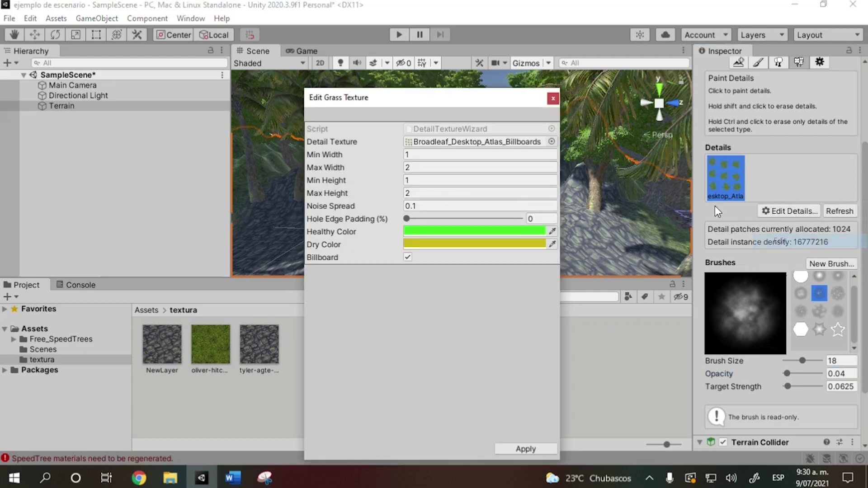
{"action": "left_click", "coordinate": [509, 232]}
{"action": "mouse_move", "coordinate": [576, 248]}
{"action": "left_mouse_down"}
{"action": "mouse_move", "coordinate": [597, 250]}
{"action": "mouse_move", "coordinate": [590, 257]}
{"action": "mouse_move", "coordinate": [603, 253]}
{"action": "mouse_move", "coordinate": [600, 260]}
{"action": "left_mouse_up"}
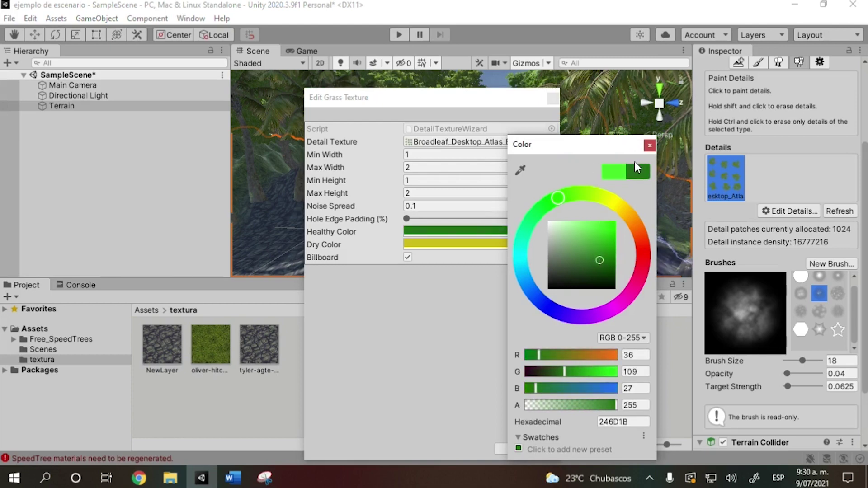
{"action": "left_click", "coordinate": [650, 145]}
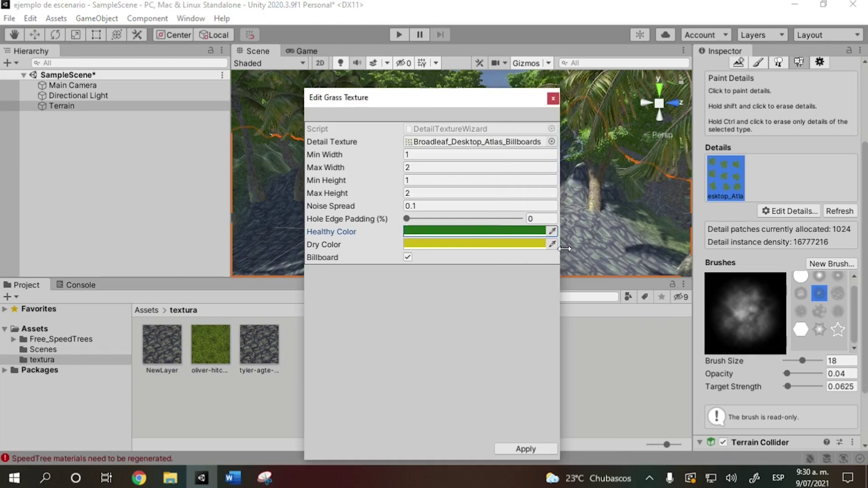
{"action": "left_click", "coordinate": [553, 98]}
Paint the dark green detail over the ground around the palms on the right side of the valley.
{"action": "left_click_drag", "start_coordinate": [631, 214], "coordinate": [639, 178]}
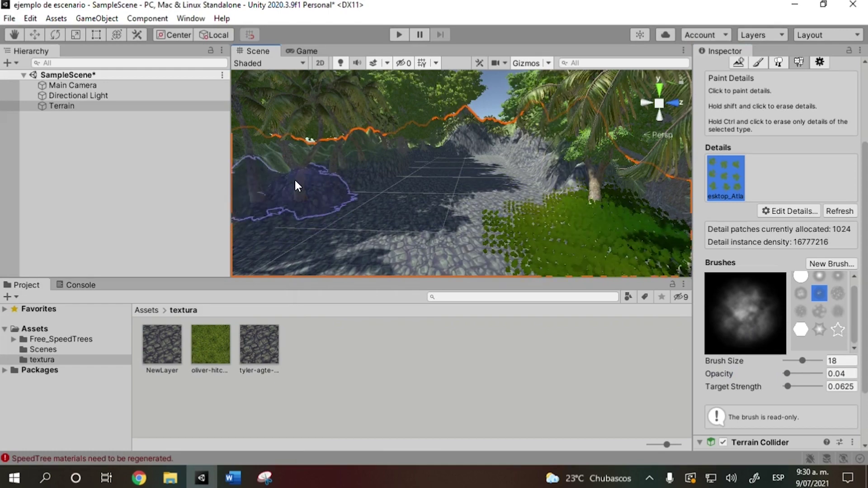
{"action": "scroll", "coordinate": [514, 190], "scroll_direction": "down", "scroll_amount": 2}
{"action": "scroll", "coordinate": [513, 189], "scroll_direction": "down", "scroll_amount": 5}
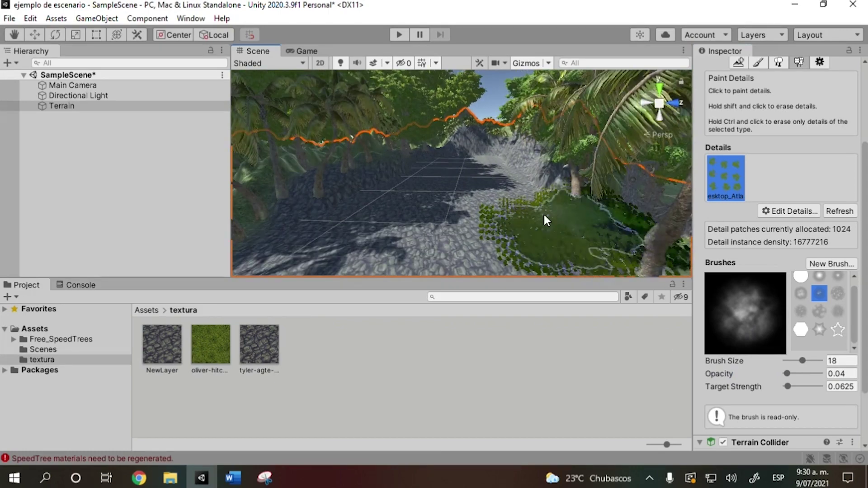
{"action": "mouse_move", "coordinate": [599, 218]}
{"action": "left_mouse_down"}
{"action": "mouse_move", "coordinate": [627, 237]}
{"action": "mouse_move", "coordinate": [658, 207]}
{"action": "mouse_move", "coordinate": [672, 202]}
{"action": "mouse_move", "coordinate": [672, 216]}
{"action": "left_mouse_up"}
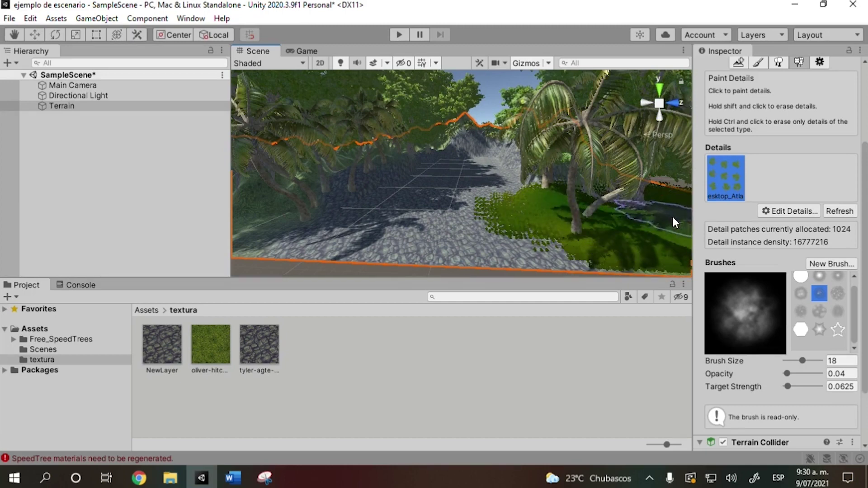
Paint the dark green detail under the palms on the left side and farther back along both valley edges.
{"action": "mouse_move", "coordinate": [267, 222]}
{"action": "left_mouse_down"}
{"action": "mouse_move", "coordinate": [249, 247]}
{"action": "mouse_move", "coordinate": [235, 228]}
{"action": "mouse_move", "coordinate": [245, 248]}
{"action": "left_mouse_up"}
{"action": "left_click", "coordinate": [307, 267]}
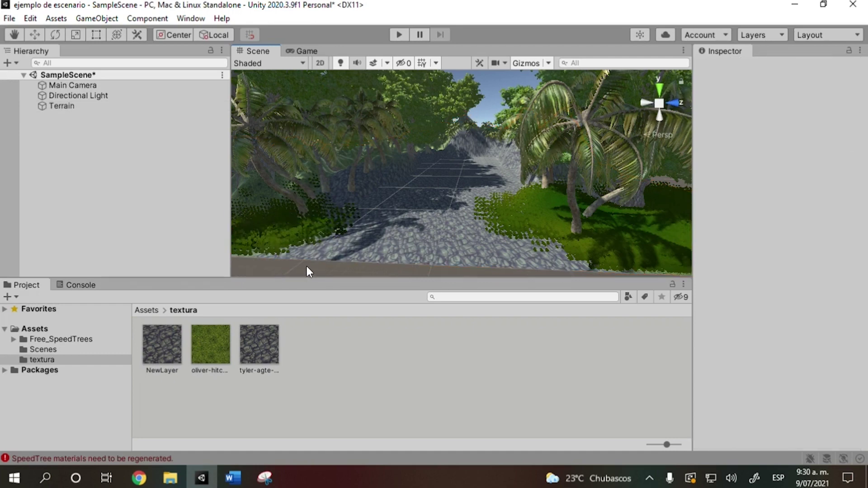
{"action": "left_click", "coordinate": [294, 246]}
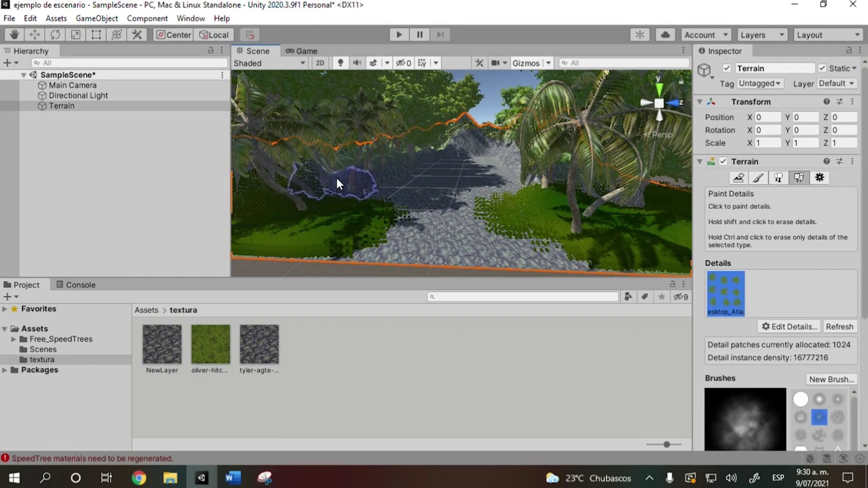
{"action": "scroll", "coordinate": [397, 168], "scroll_direction": "up", "scroll_amount": 2}
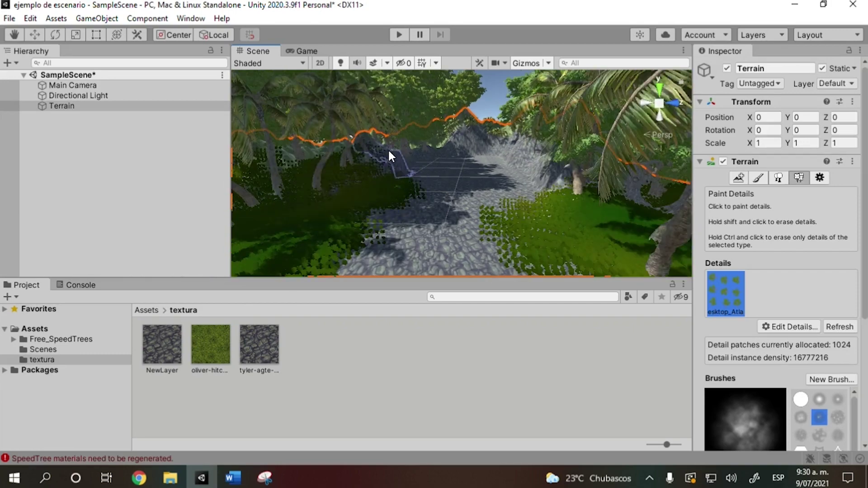
{"action": "mouse_move", "coordinate": [388, 148]}
{"action": "left_mouse_down"}
{"action": "mouse_move", "coordinate": [398, 145]}
{"action": "mouse_move", "coordinate": [372, 174]}
{"action": "mouse_move", "coordinate": [339, 188]}
{"action": "mouse_move", "coordinate": [424, 148]}
{"action": "mouse_move", "coordinate": [578, 169]}
{"action": "mouse_move", "coordinate": [544, 142]}
{"action": "mouse_move", "coordinate": [530, 158]}
{"action": "left_mouse_up"}
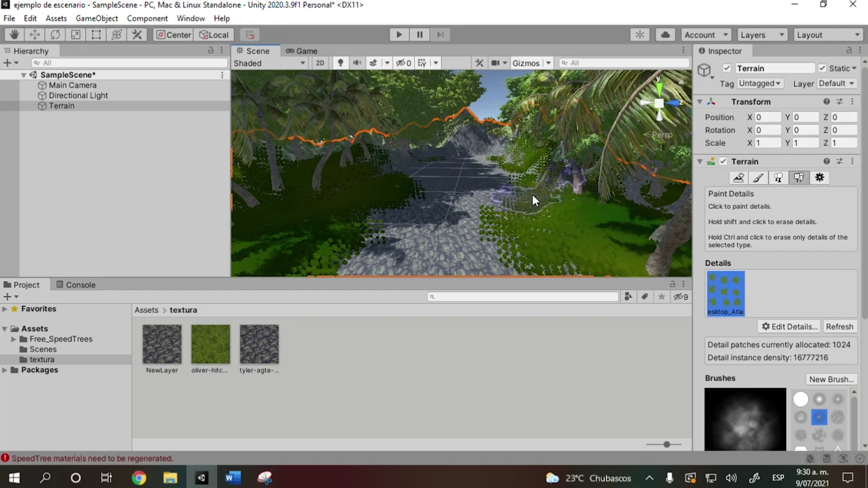
Start adding another grass texture and assign Broadleaf_Mobile_Atlas_Billboards as its detail texture.
{"action": "left_click", "coordinate": [804, 327]}
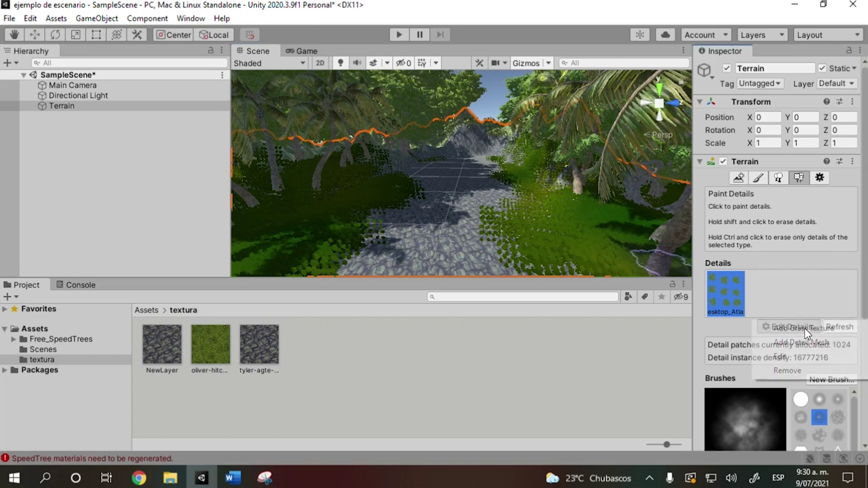
{"action": "left_click", "coordinate": [803, 328]}
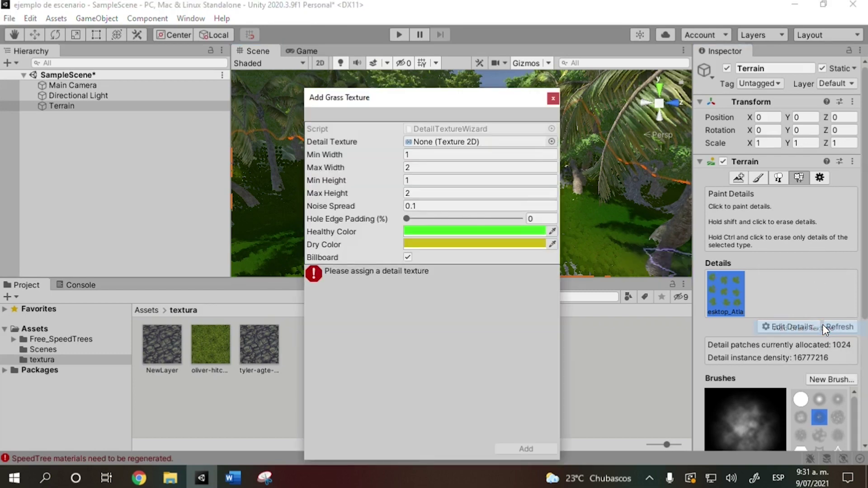
{"action": "left_click", "coordinate": [551, 142]}
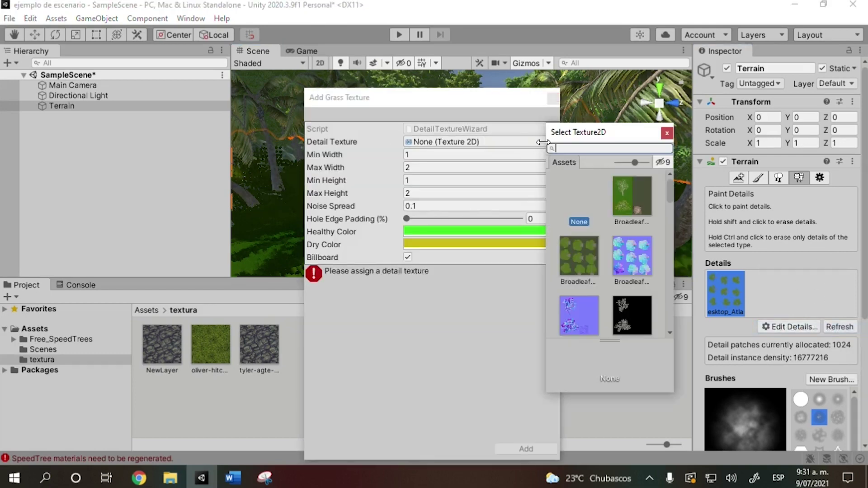
{"action": "mouse_move", "coordinate": [670, 189]}
{"action": "left_mouse_down"}
{"action": "mouse_move", "coordinate": [668, 325]}
{"action": "mouse_move", "coordinate": [669, 182]}
{"action": "mouse_move", "coordinate": [669, 202]}
{"action": "left_mouse_up"}
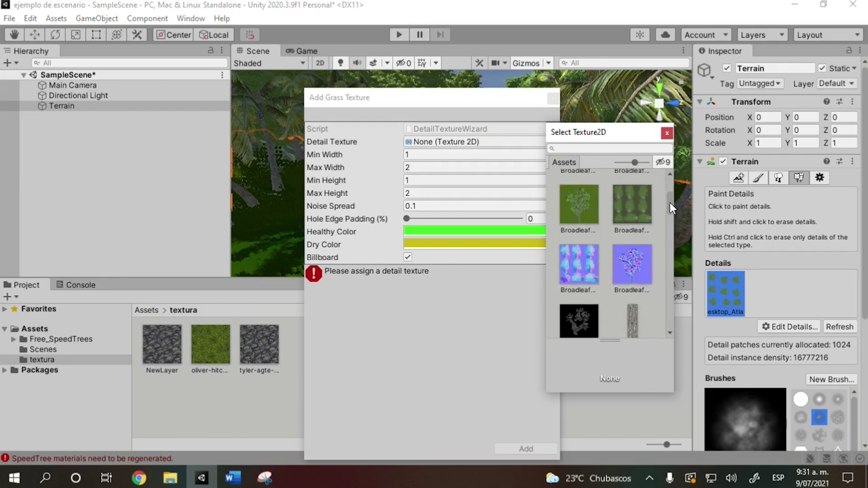
{"action": "double_click", "coordinate": [628, 204]}
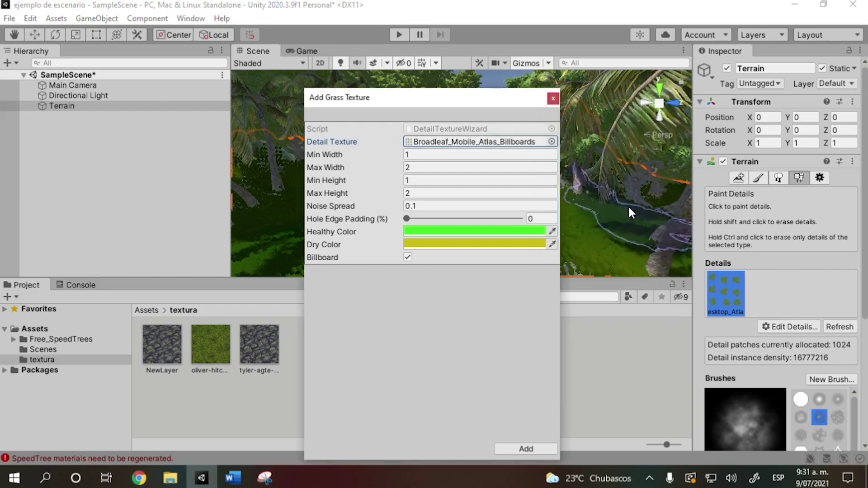
Set the new grass texture's healthy color to brown A95D1E and add it to the terrain details.
{"action": "left_click", "coordinate": [502, 231]}
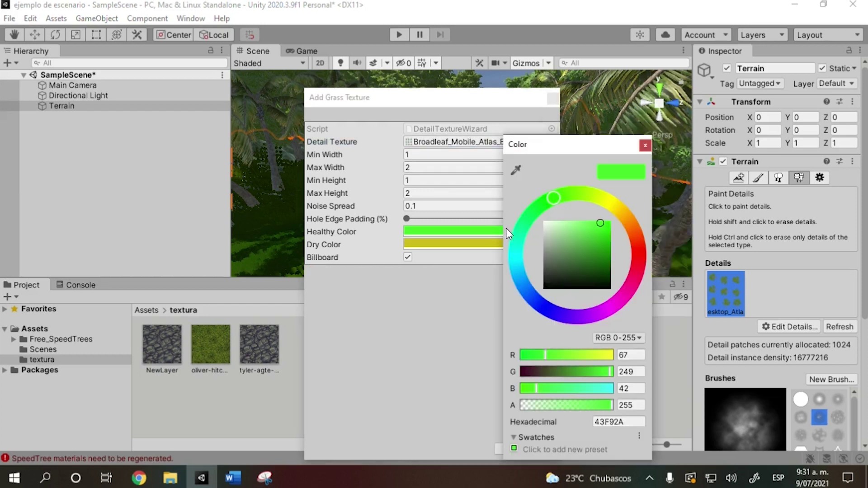
{"action": "mouse_move", "coordinate": [641, 243]}
{"action": "left_mouse_down"}
{"action": "mouse_move", "coordinate": [636, 225]}
{"action": "mouse_move", "coordinate": [603, 227]}
{"action": "mouse_move", "coordinate": [600, 244]}
{"action": "left_mouse_up"}
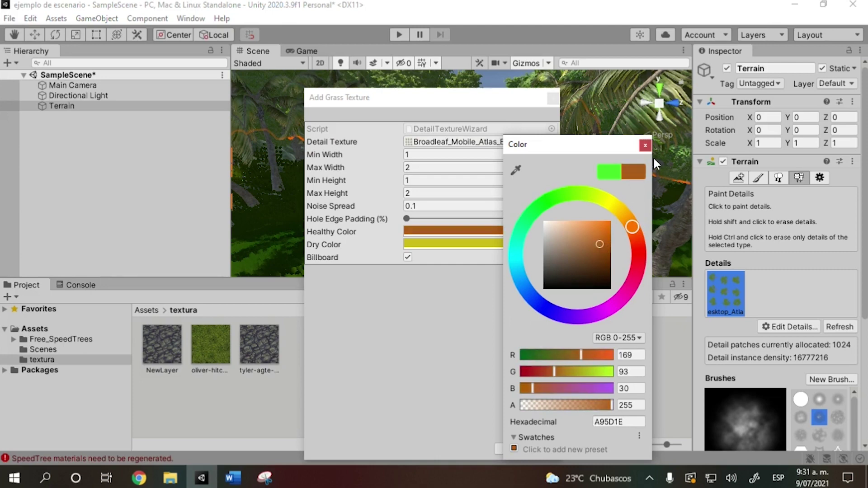
{"action": "left_click", "coordinate": [643, 145]}
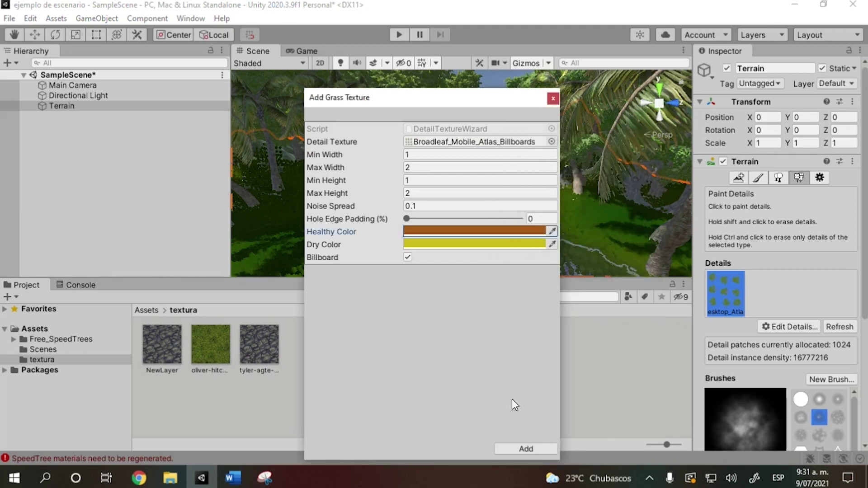
{"action": "left_click", "coordinate": [526, 449]}
Paint the brownish Broadleaf_Mobile_Atlas_Billboards detail across the front of the stone path and over the grassy areas on both sides.
{"action": "left_click", "coordinate": [762, 294]}
{"action": "left_click_drag", "start_coordinate": [434, 254], "coordinate": [620, 247]}
{"action": "left_click_drag", "start_coordinate": [300, 254], "coordinate": [330, 272]}
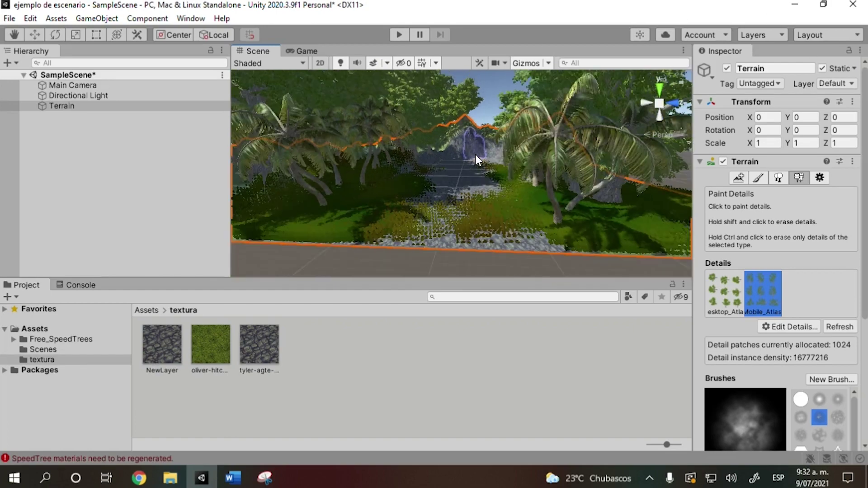
{"action": "scroll", "coordinate": [473, 169], "scroll_direction": "down", "scroll_amount": 6}
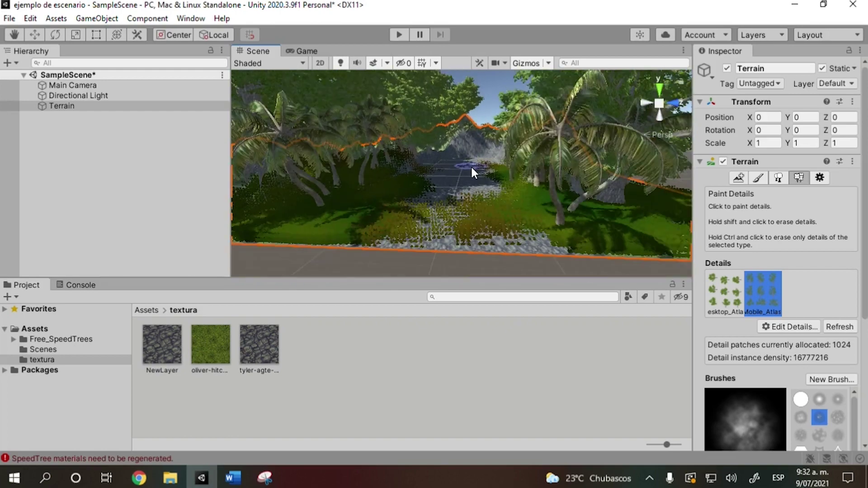
{"action": "mouse_move", "coordinate": [632, 216]}
{"action": "left_mouse_down"}
{"action": "mouse_move", "coordinate": [656, 207]}
{"action": "mouse_move", "coordinate": [668, 221]}
{"action": "mouse_move", "coordinate": [649, 219]}
{"action": "mouse_move", "coordinate": [664, 199]}
{"action": "mouse_move", "coordinate": [674, 219]}
{"action": "mouse_move", "coordinate": [598, 224]}
{"action": "mouse_move", "coordinate": [586, 190]}
{"action": "mouse_move", "coordinate": [595, 179]}
{"action": "left_mouse_up"}
{"action": "mouse_move", "coordinate": [281, 185]}
{"action": "left_mouse_down"}
{"action": "mouse_move", "coordinate": [277, 212]}
{"action": "mouse_move", "coordinate": [298, 206]}
{"action": "left_mouse_up"}
Examine the whole terrain with its trees and painted details from above and from the front.
{"action": "right_click_drag", "start_coordinate": [500, 119], "coordinate": [497, 168]}
{"action": "middle_click_drag", "start_coordinate": [443, 125], "coordinate": [574, 179]}
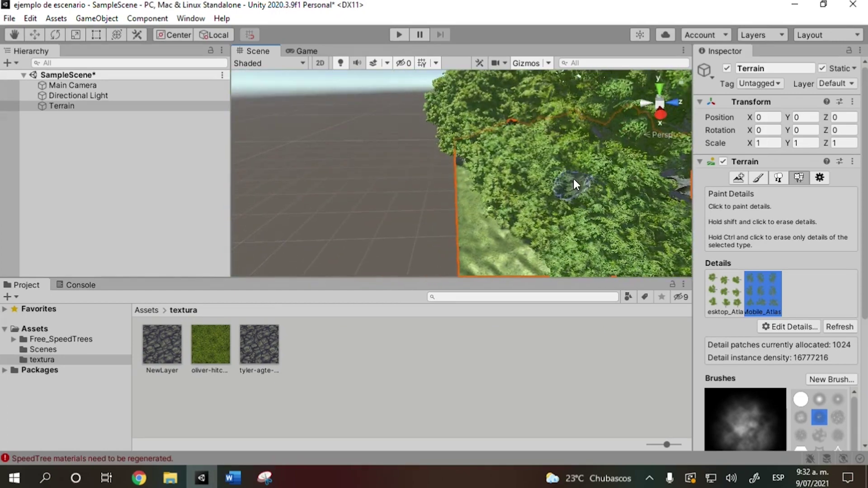
{"action": "middle_click_drag", "start_coordinate": [559, 144], "coordinate": [453, 223]}
{"action": "middle_click_drag", "start_coordinate": [519, 172], "coordinate": [492, 179]}
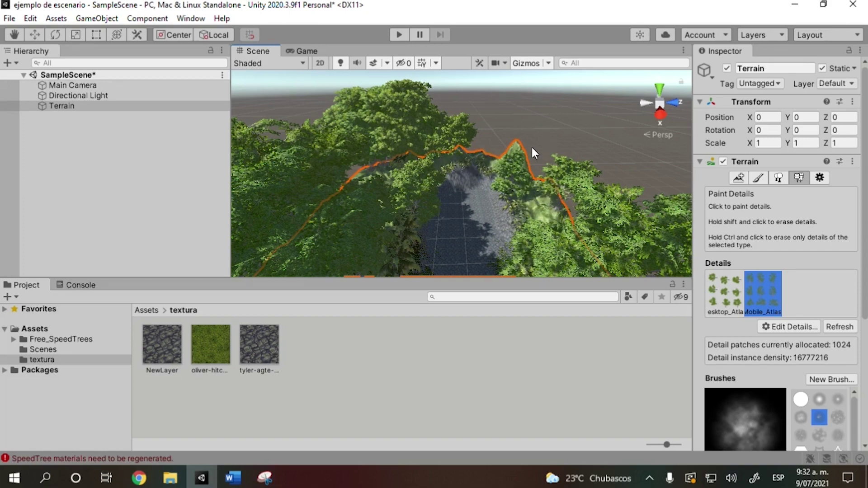
{"action": "scroll", "coordinate": [769, 289], "scroll_direction": "down", "scroll_amount": 5}
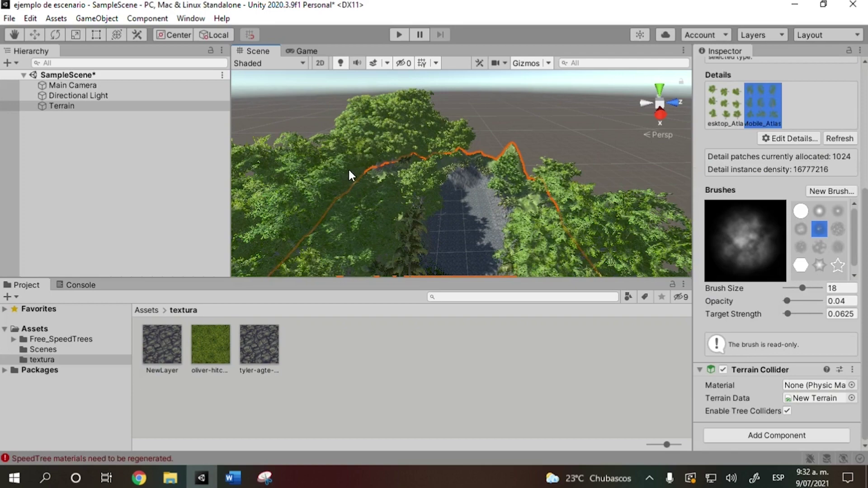
{"action": "scroll", "coordinate": [474, 177], "scroll_direction": "down", "scroll_amount": 10}
{"action": "left_click_drag", "start_coordinate": [542, 154], "coordinate": [560, 136], "text": "alt"}
{"action": "left_click_drag", "start_coordinate": [473, 205], "coordinate": [461, 158], "text": "alt"}
{"action": "scroll", "coordinate": [470, 192], "scroll_direction": "up", "scroll_amount": 3}
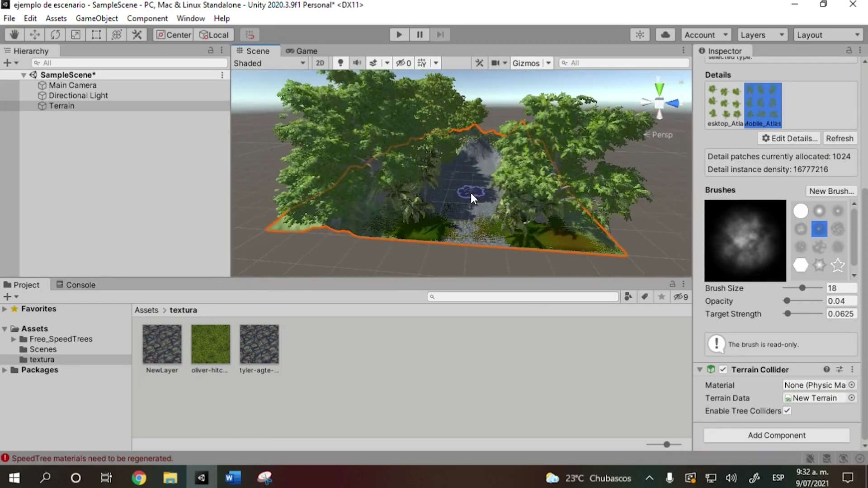
Examine the stone path, palm trees and painted grass details from close up along the valley.
{"action": "scroll", "coordinate": [471, 193], "scroll_direction": "up", "scroll_amount": 3}
{"action": "left_click_drag", "start_coordinate": [477, 191], "coordinate": [535, 124], "text": "alt"}
{"action": "scroll", "coordinate": [536, 199], "scroll_direction": "up", "scroll_amount": 3}
{"action": "left_click_drag", "start_coordinate": [536, 200], "coordinate": [529, 147], "text": "alt"}
{"action": "scroll", "coordinate": [529, 161], "scroll_direction": "up", "scroll_amount": 5}
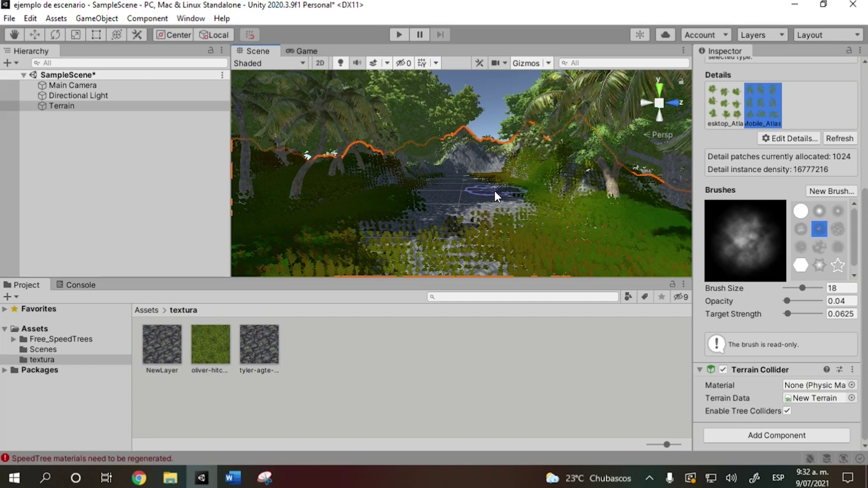
{"action": "scroll", "coordinate": [495, 190], "scroll_direction": "down", "scroll_amount": 1}
{"action": "mouse_move", "coordinate": [512, 132]}
{"action": "middle_mouse_down"}
{"action": "mouse_move", "coordinate": [500, 130]}
{"action": "mouse_move", "coordinate": [500, 142]}
{"action": "mouse_move", "coordinate": [503, 110]}
{"action": "mouse_move", "coordinate": [484, 141]}
{"action": "mouse_move", "coordinate": [498, 132]}
{"action": "middle_mouse_up"}
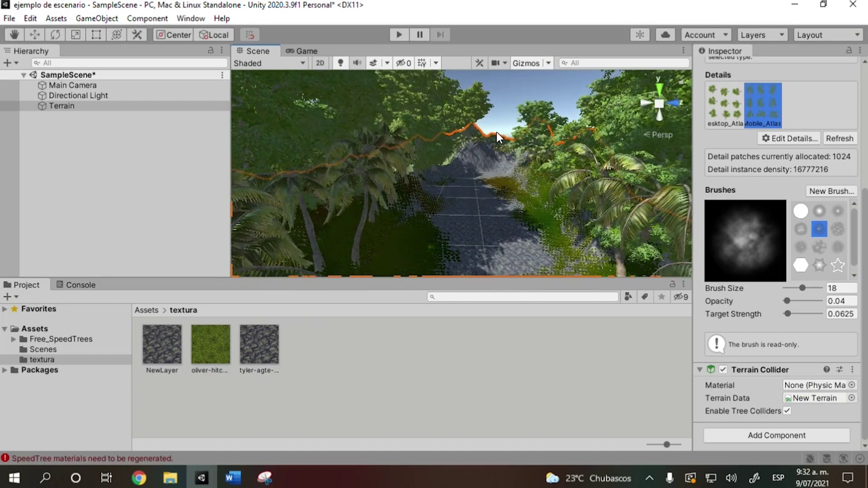
{"action": "middle_click_drag", "start_coordinate": [378, 168], "coordinate": [536, 167]}
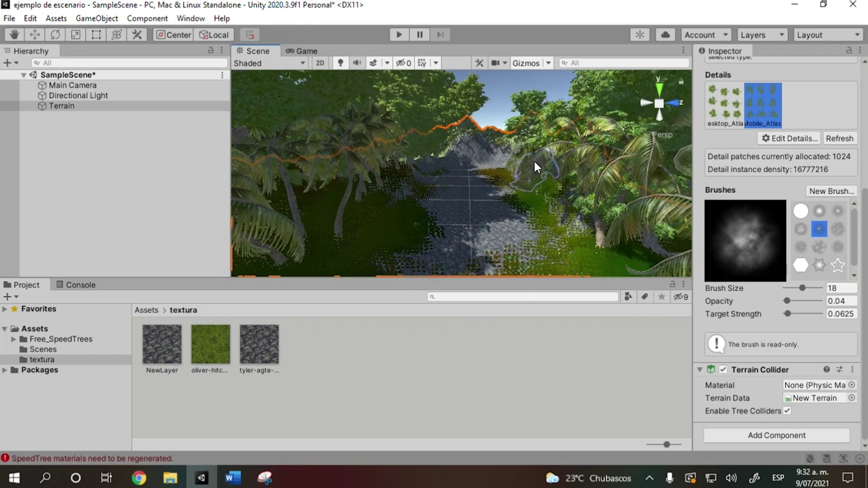
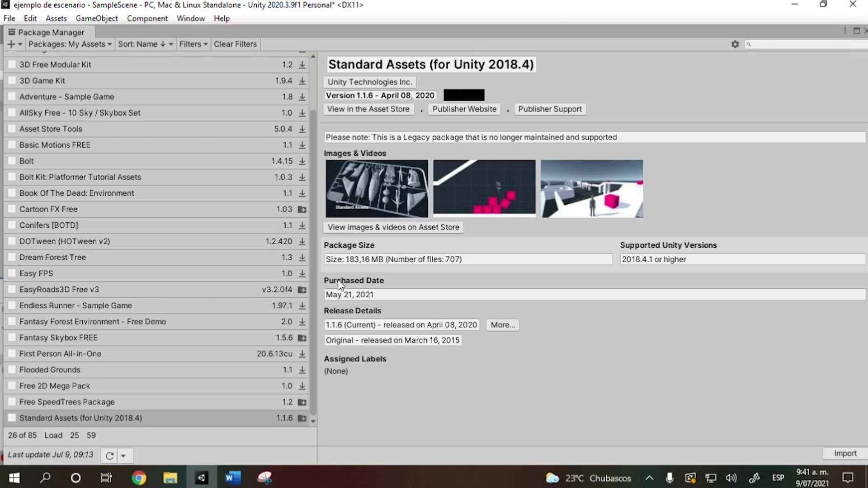
Open the Standard Assets (for Unity 2018.4) package in Unity from its Asset Store page and import it into the project.
{"action": "left_click", "coordinate": [371, 163]}
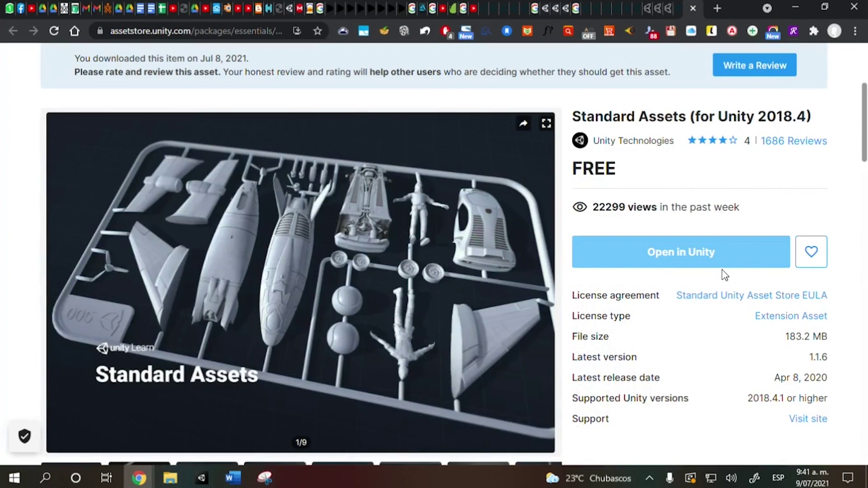
{"action": "left_click", "coordinate": [664, 252]}
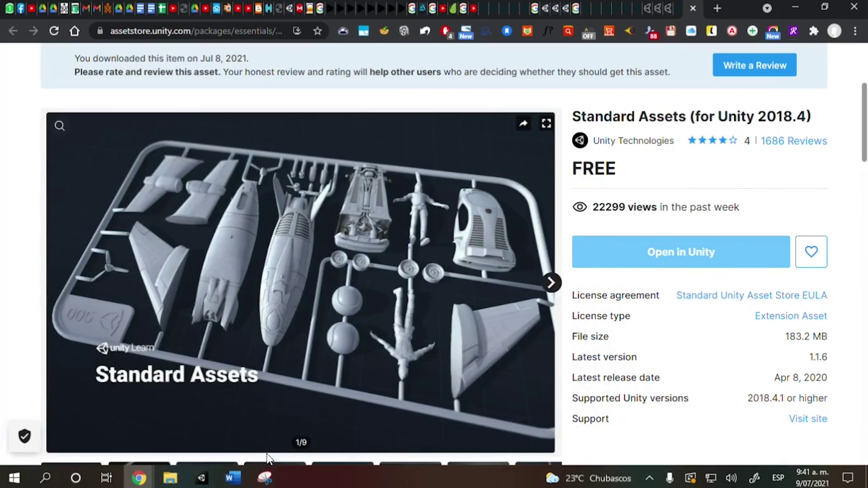
{"action": "left_click", "coordinate": [200, 475]}
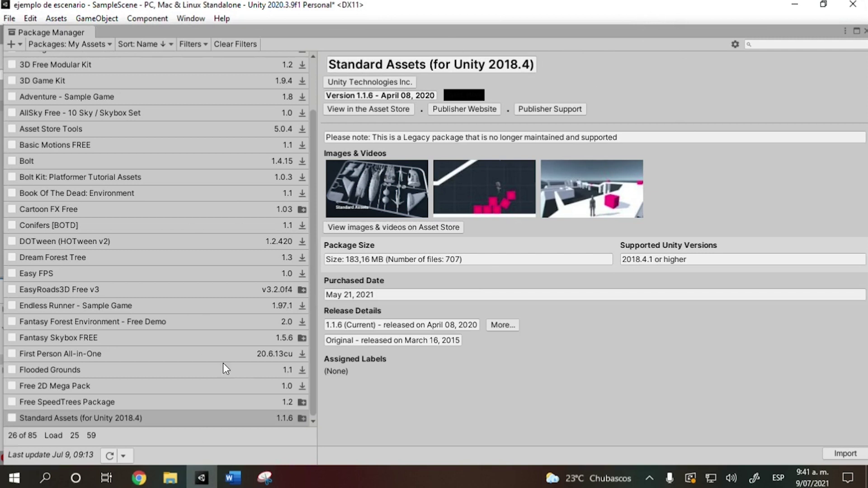
{"action": "left_click", "coordinate": [72, 416]}
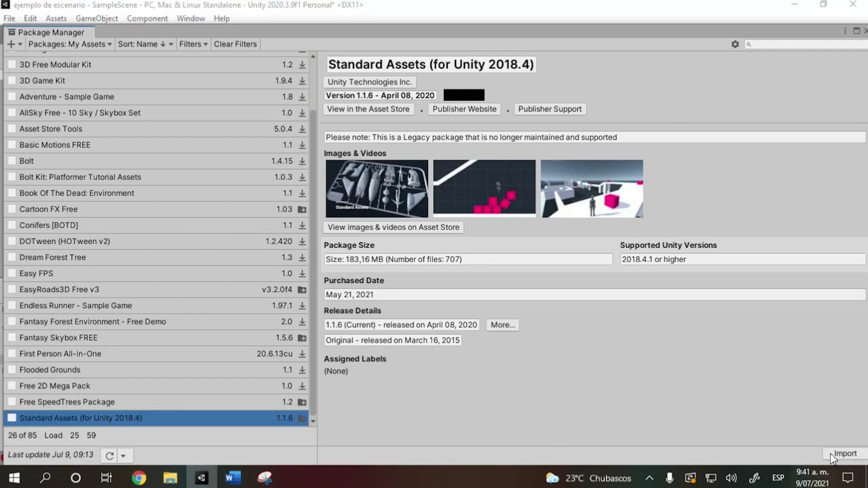
{"action": "left_click", "coordinate": [846, 453]}
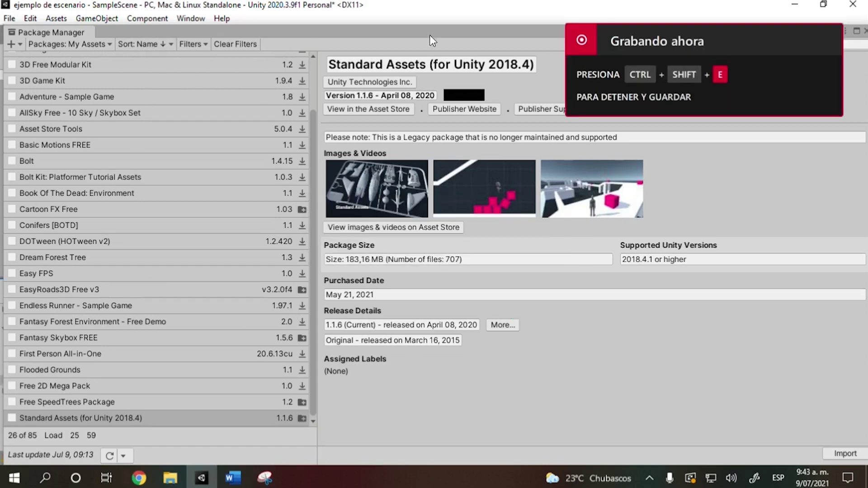
{"action": "left_click", "coordinate": [864, 32]}
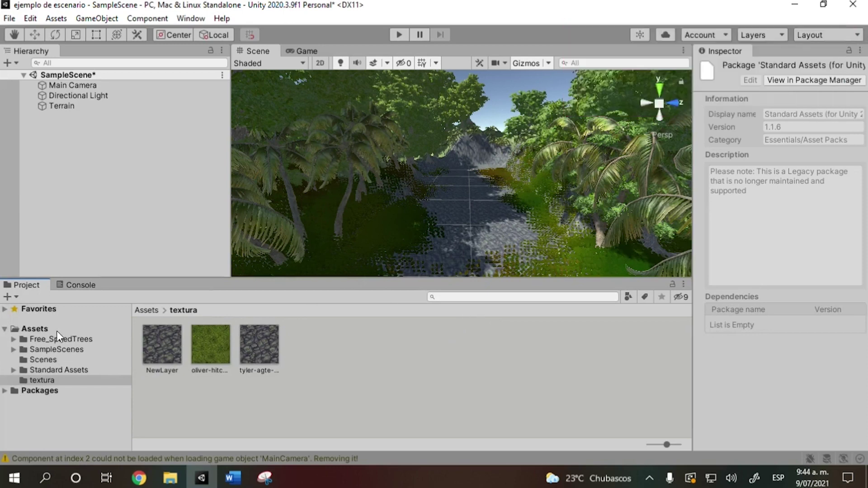
Place the WaterBasicDaytime prefab from Standard Assets/Environment/Water (Basic)/Prefabs on the stone path in the scene.
{"action": "left_click", "coordinate": [40, 328]}
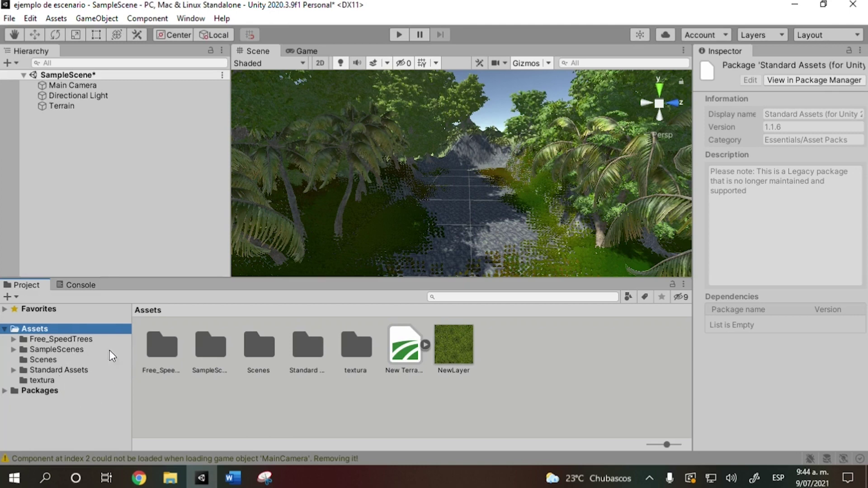
{"action": "left_click", "coordinate": [67, 348]}
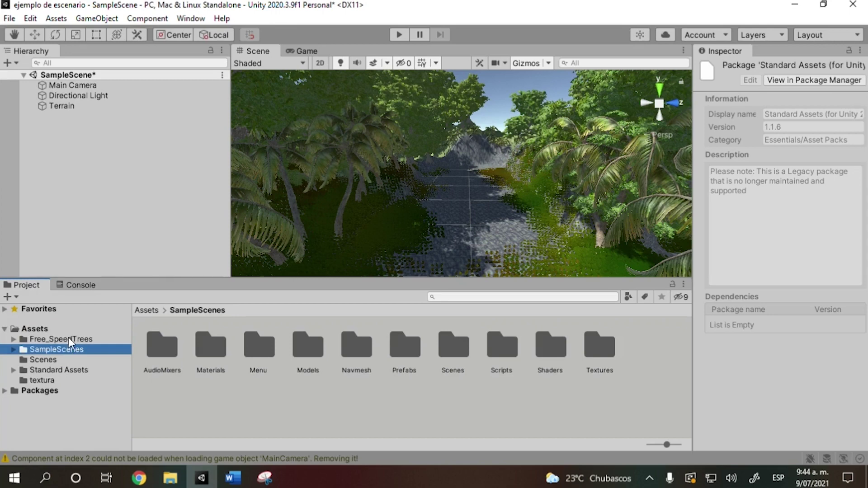
{"action": "left_click", "coordinate": [63, 371]}
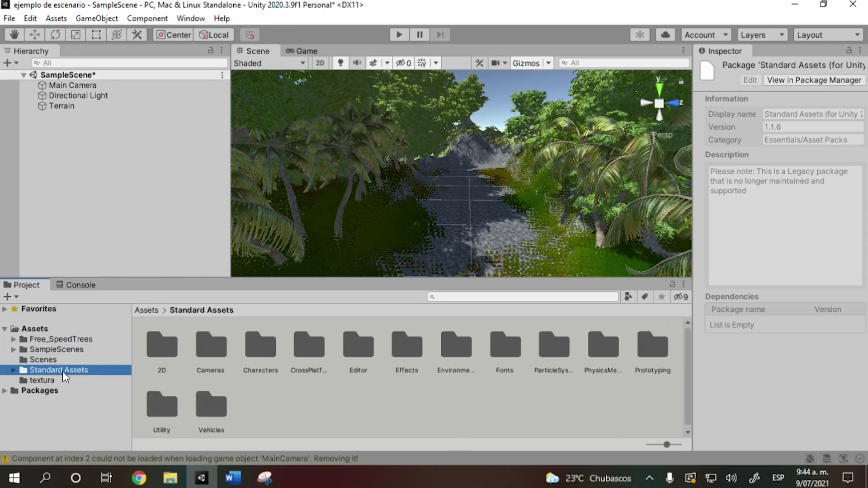
{"action": "double_click", "coordinate": [461, 351]}
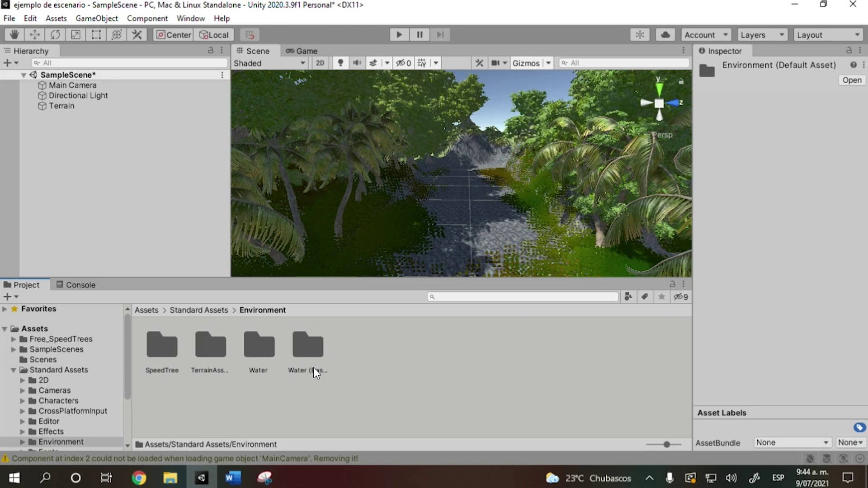
{"action": "scroll", "coordinate": [86, 370], "scroll_direction": "down", "scroll_amount": 3}
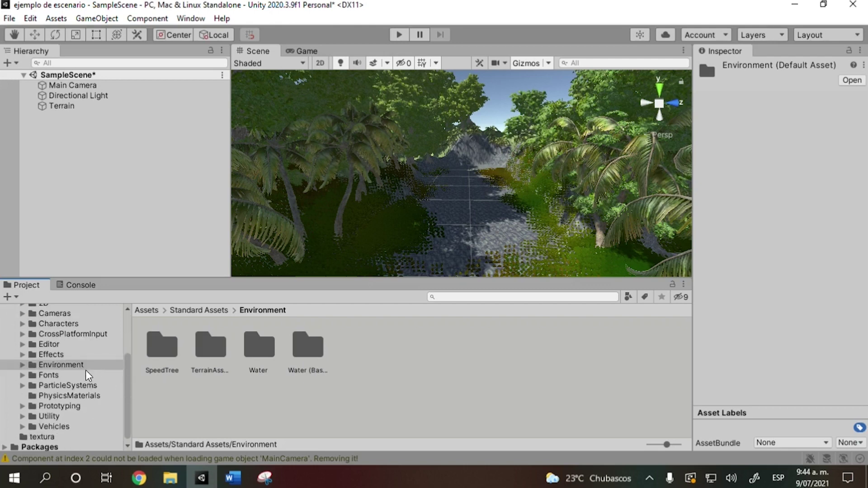
{"action": "left_click", "coordinate": [22, 364]}
{"action": "left_click", "coordinate": [31, 406]}
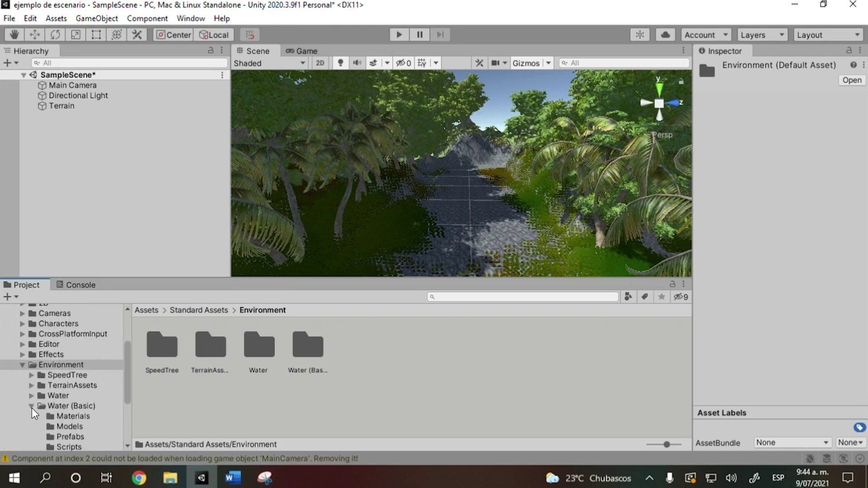
{"action": "scroll", "coordinate": [110, 384], "scroll_direction": "down", "scroll_amount": 2}
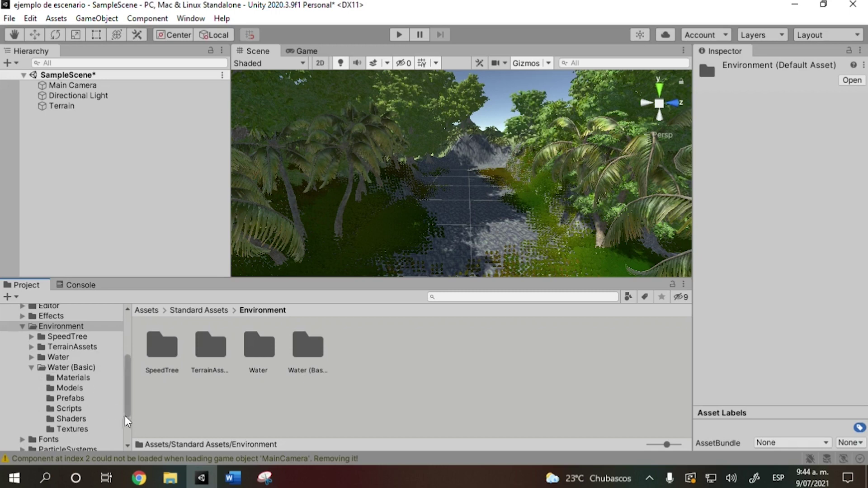
{"action": "left_click", "coordinate": [70, 398]}
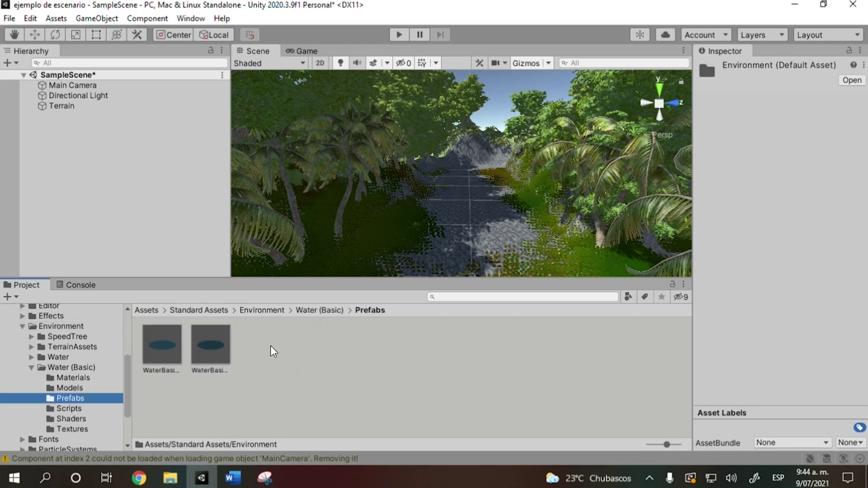
{"action": "left_click_drag", "start_coordinate": [159, 344], "coordinate": [468, 199]}
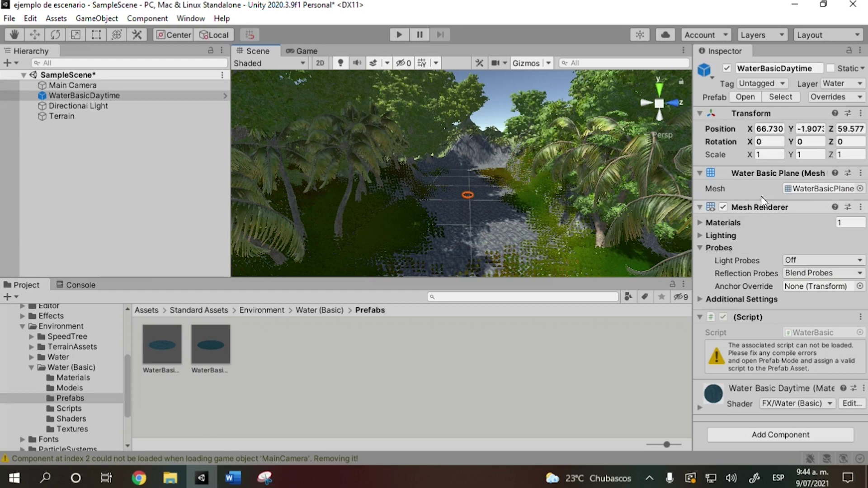
Set the WaterBasicDaytime plane's scale to 20 on the X, Y and Z axes.
{"action": "left_click", "coordinate": [769, 154]}
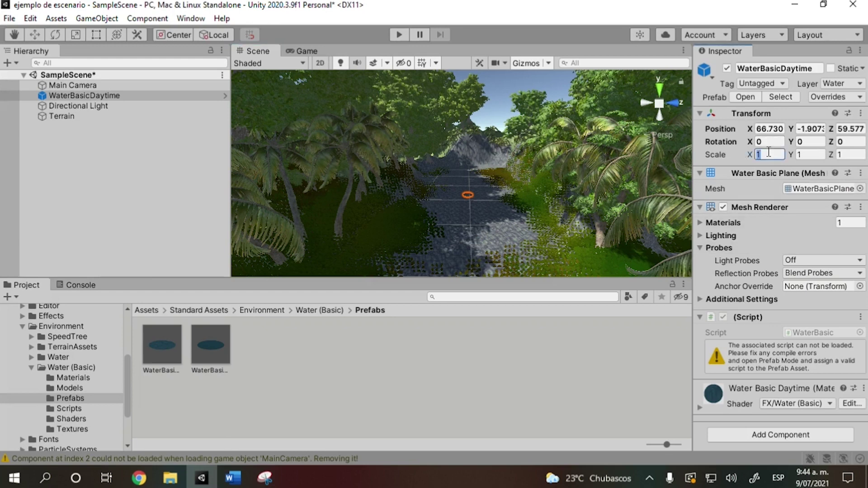
{"action": "type", "text": "20"}
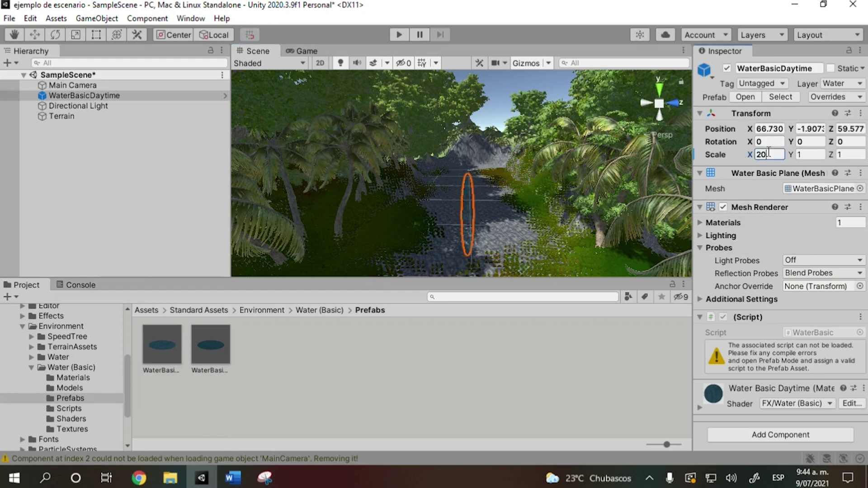
{"action": "left_click", "coordinate": [801, 154]}
{"action": "type", "text": "20"}
{"action": "left_click", "coordinate": [850, 154]}
{"action": "type", "text": "20"}
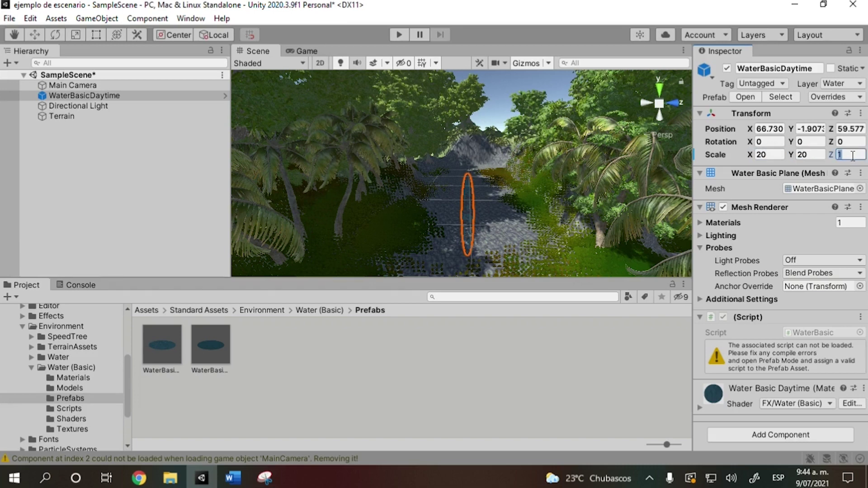
{"action": "key", "text": "Return"}
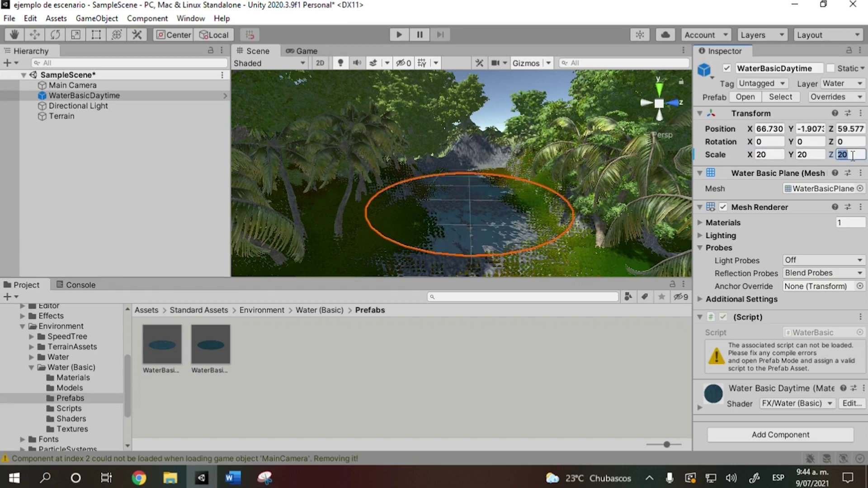
Enlarge the water plane by setting its Z and X scale to 30.
{"action": "type", "text": "30"}
{"action": "left_click", "coordinate": [776, 156]}
{"action": "type", "text": "30"}
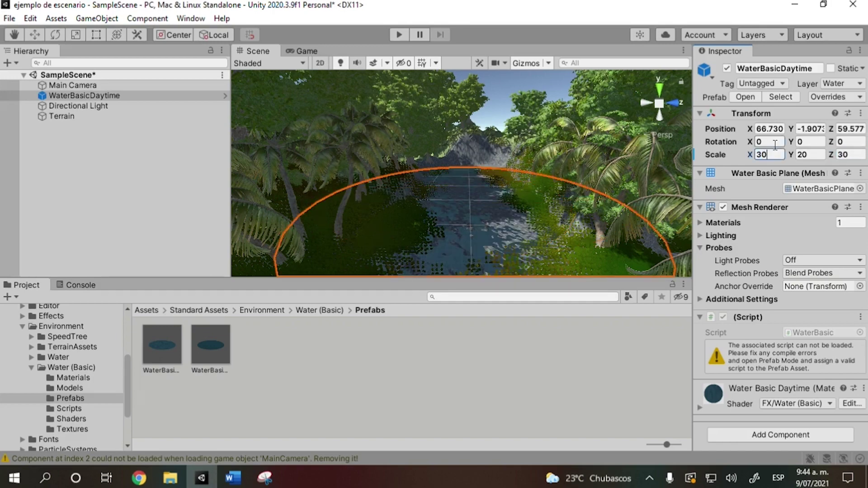
{"action": "mouse_move", "coordinate": [531, 155]}
{"action": "right_mouse_down"}
{"action": "mouse_move", "coordinate": [529, 145]}
{"action": "mouse_move", "coordinate": [531, 152]}
{"action": "right_mouse_up"}
{"action": "scroll", "coordinate": [530, 148], "scroll_direction": "down", "scroll_amount": 2}
{"action": "middle_click_drag", "start_coordinate": [399, 166], "coordinate": [474, 140]}
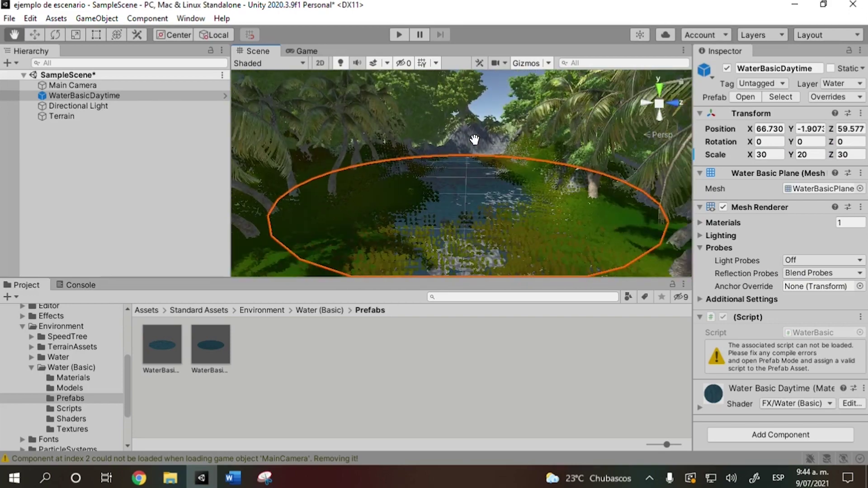
Raise WaterBasicDaytime with the Move tool to a Y position of 1, above the path.
{"action": "left_click", "coordinate": [489, 180]}
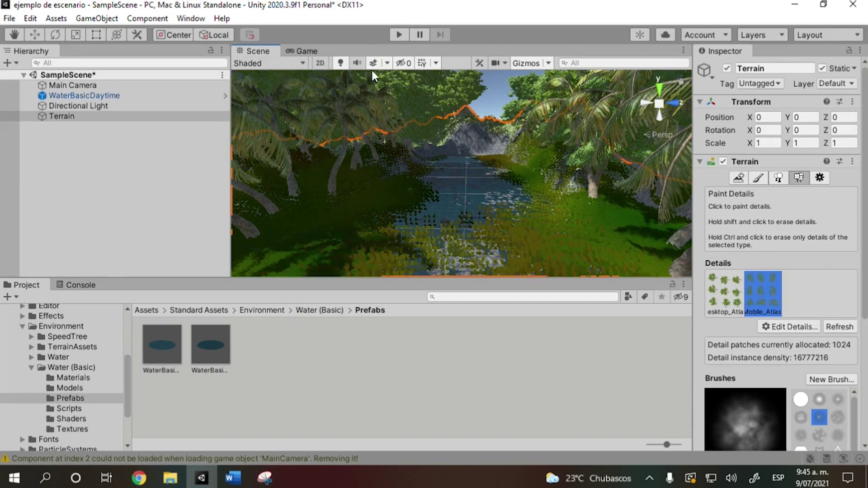
{"action": "mouse_move", "coordinate": [587, 201]}
{"action": "left_mouse_down"}
{"action": "mouse_move", "coordinate": [646, 207]}
{"action": "mouse_move", "coordinate": [610, 219]}
{"action": "mouse_move", "coordinate": [604, 199]}
{"action": "mouse_move", "coordinate": [550, 201]}
{"action": "left_mouse_up"}
{"action": "left_click", "coordinate": [99, 96]}
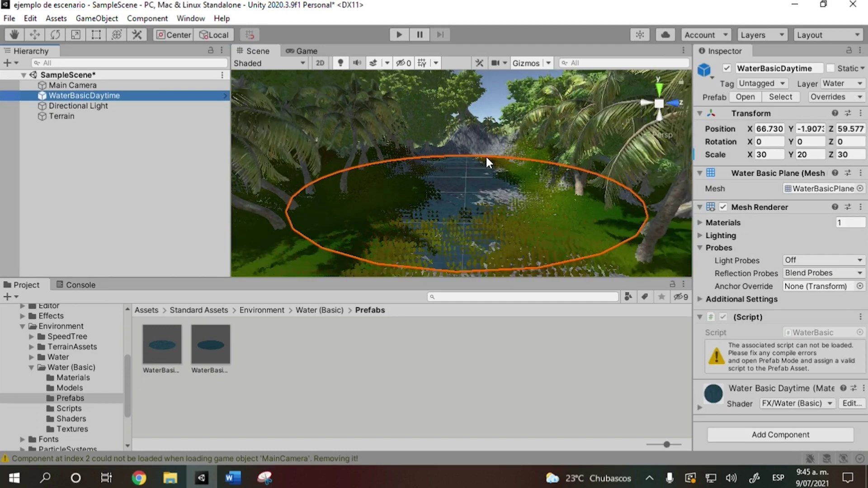
{"action": "scroll", "coordinate": [485, 156], "scroll_direction": "down", "scroll_amount": 2}
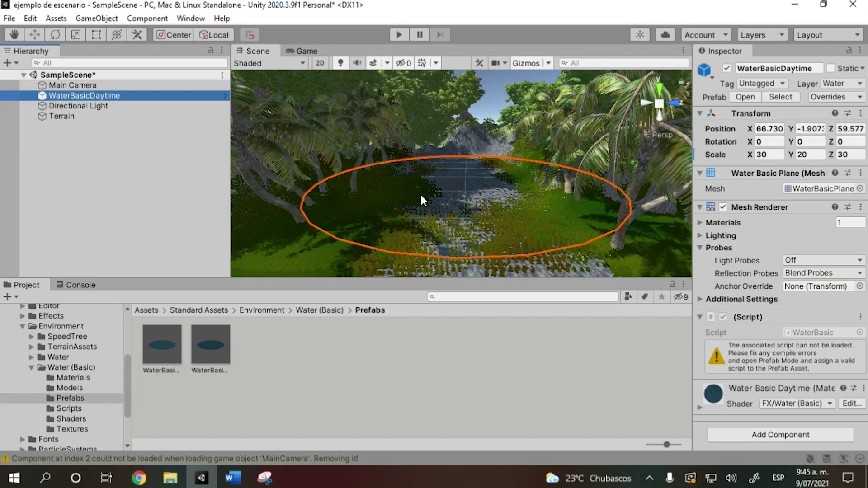
{"action": "middle_click_drag", "start_coordinate": [494, 186], "coordinate": [439, 199]}
{"action": "left_click", "coordinate": [34, 35]}
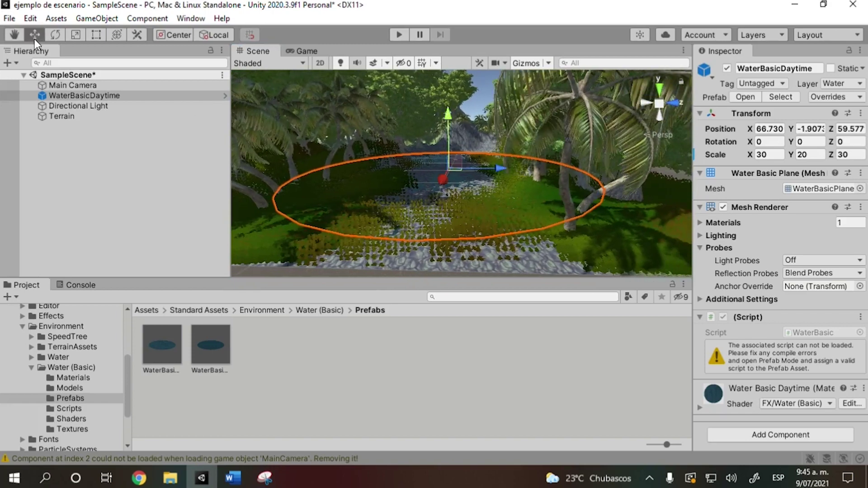
{"action": "left_click_drag", "start_coordinate": [447, 113], "coordinate": [446, 113]}
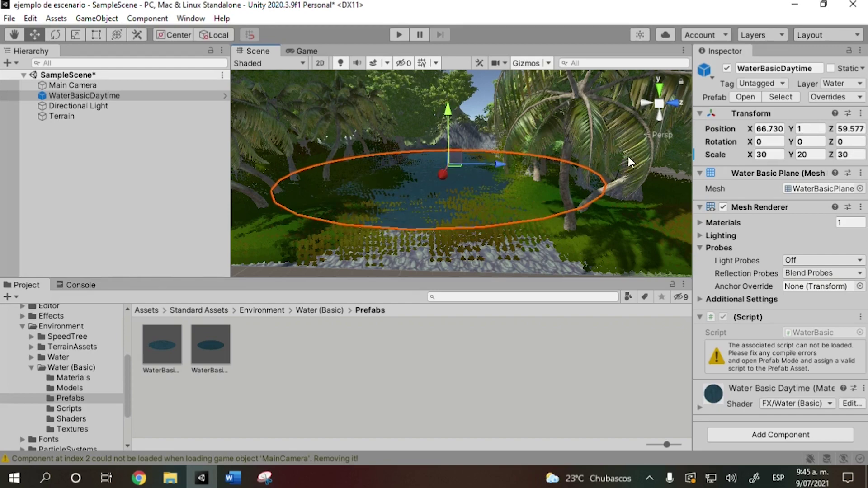
Resize the WaterBasicDaytime plane to a scale of 35 on X and 20 on Z.
{"action": "right_click_drag", "start_coordinate": [492, 130], "coordinate": [501, 172]}
{"action": "mouse_move", "coordinate": [499, 171]}
{"action": "middle_mouse_down"}
{"action": "mouse_move", "coordinate": [471, 161]}
{"action": "mouse_move", "coordinate": [500, 235]}
{"action": "mouse_move", "coordinate": [530, 188]}
{"action": "mouse_move", "coordinate": [502, 182]}
{"action": "middle_mouse_up"}
{"action": "scroll", "coordinate": [478, 170], "scroll_direction": "down", "scroll_amount": 3}
{"action": "scroll", "coordinate": [483, 159], "scroll_direction": "down", "scroll_amount": 5}
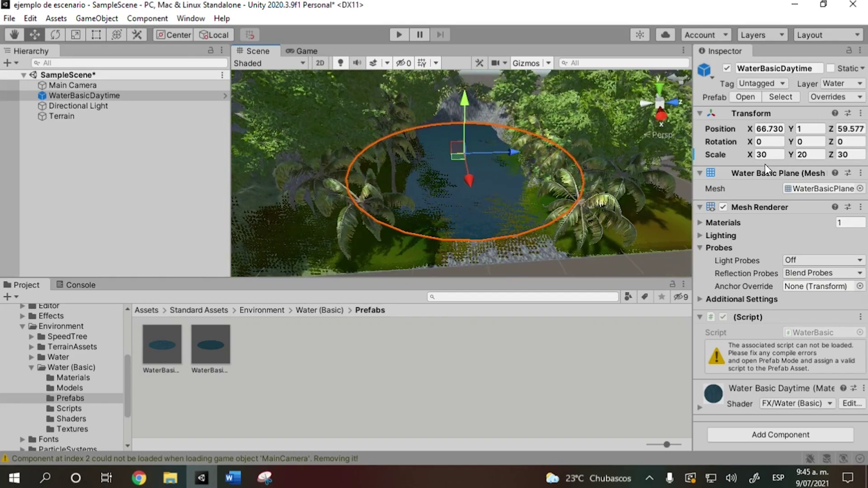
{"action": "left_click", "coordinate": [771, 154]}
{"action": "type", "text": "40"}
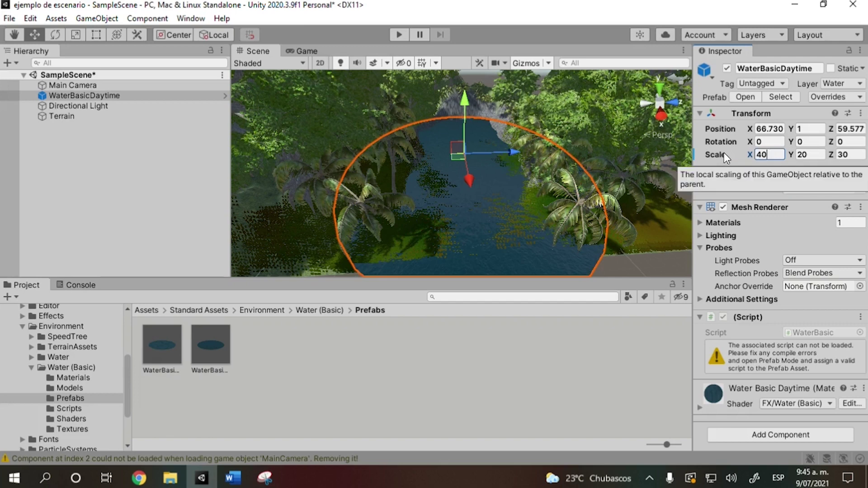
{"action": "key", "text": "BackSpace"}
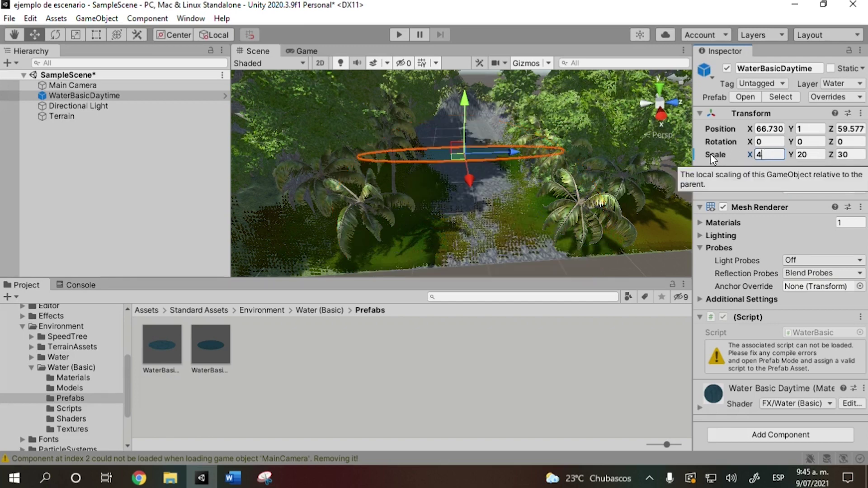
{"action": "key", "text": "BackSpace"}
{"action": "type", "text": "35"}
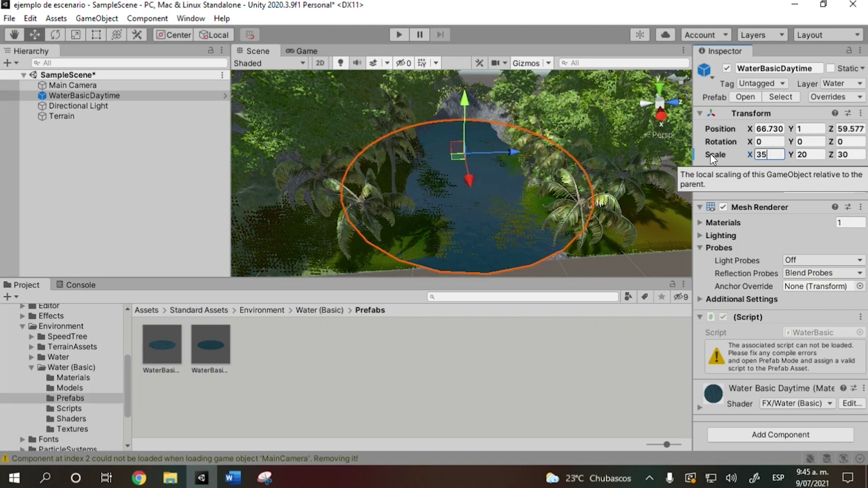
{"action": "left_click", "coordinate": [840, 153]}
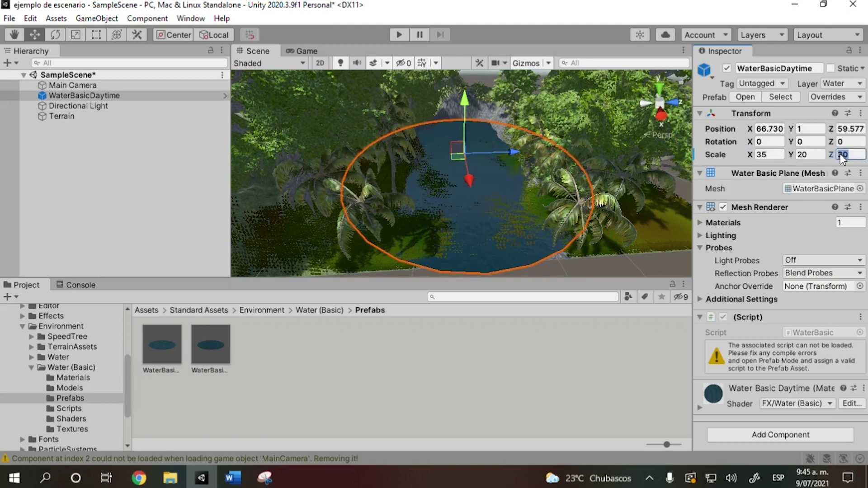
{"action": "type", "text": "20"}
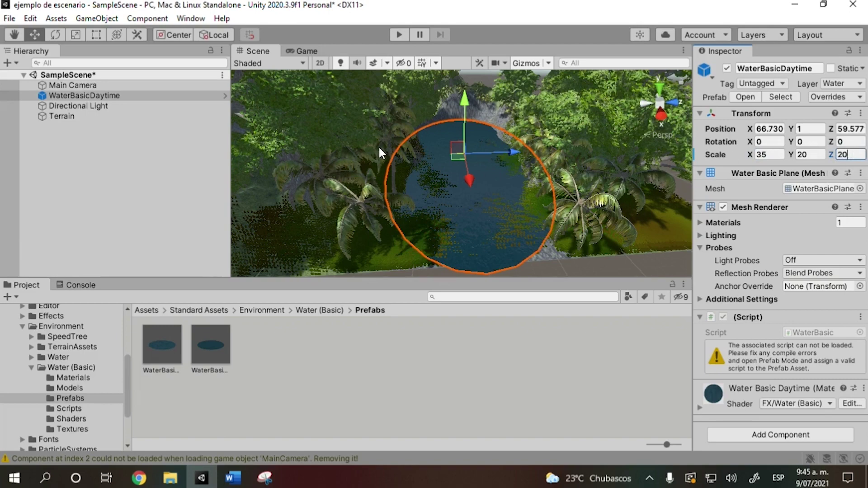
Inspect the resized water from near its surface and turn the Scene view lighting back on.
{"action": "scroll", "coordinate": [489, 183], "scroll_direction": "up", "scroll_amount": 4}
{"action": "right_click_drag", "start_coordinate": [649, 121], "coordinate": [585, 85]}
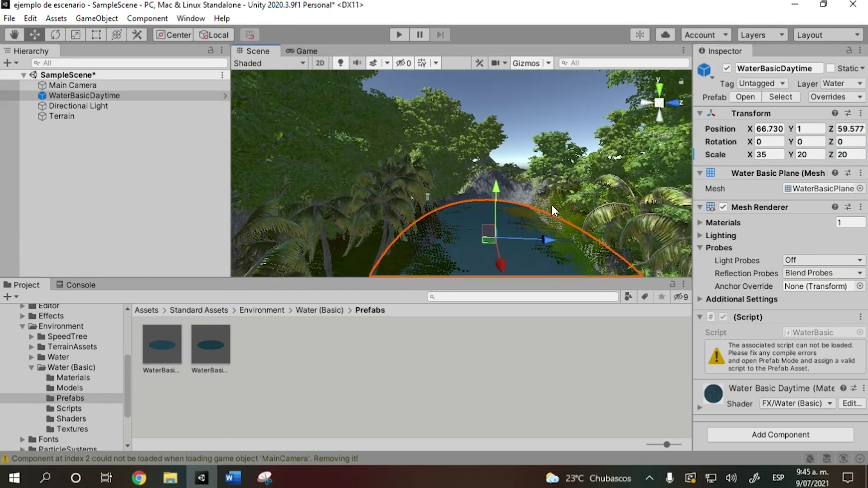
{"action": "right_click_drag", "start_coordinate": [530, 165], "coordinate": [515, 181]}
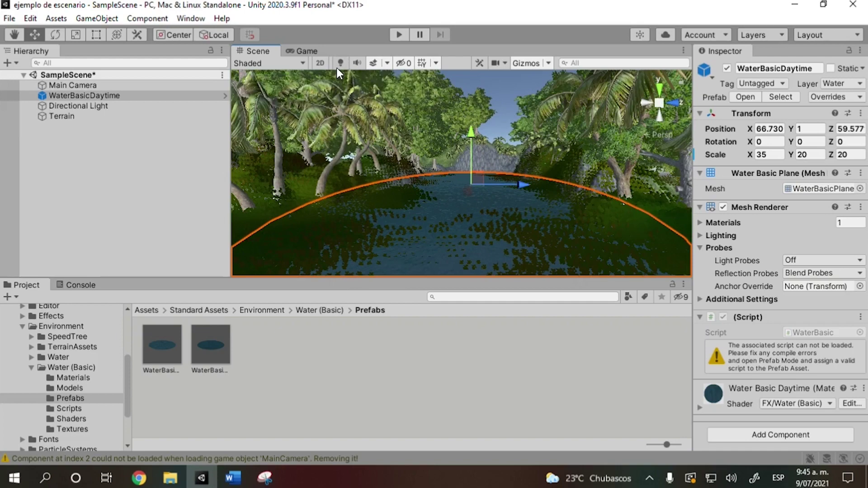
{"action": "left_click", "coordinate": [337, 65]}
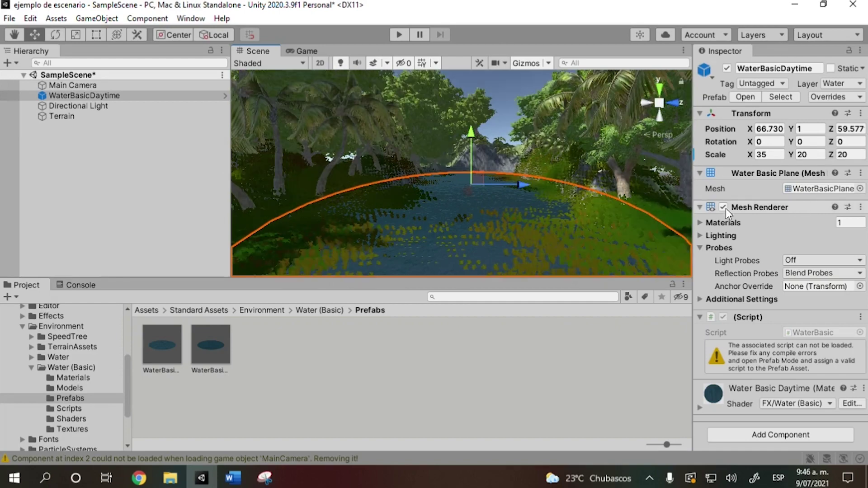
{"action": "mouse_move", "coordinate": [510, 113]}
{"action": "middle_mouse_down"}
{"action": "mouse_move", "coordinate": [515, 102]}
{"action": "mouse_move", "coordinate": [515, 109]}
{"action": "middle_mouse_up"}
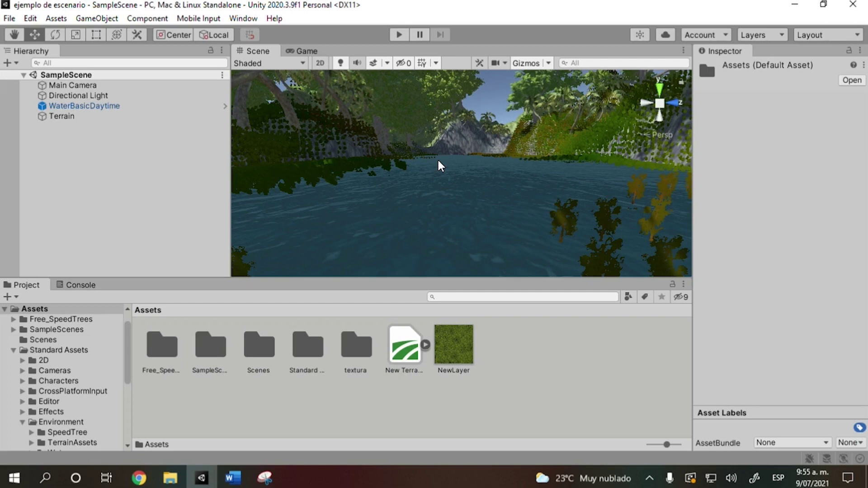
Run the scene and check the water's movement in the Scene view.
{"action": "left_click", "coordinate": [400, 38]}
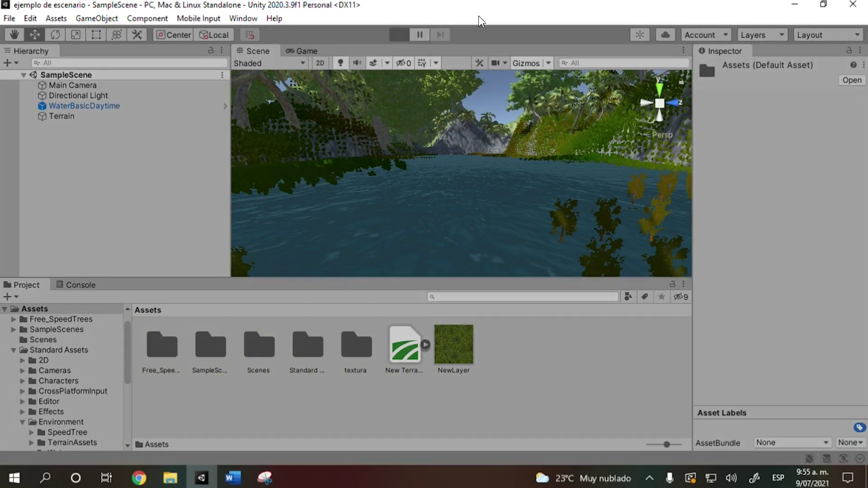
{"action": "left_click", "coordinate": [259, 52]}
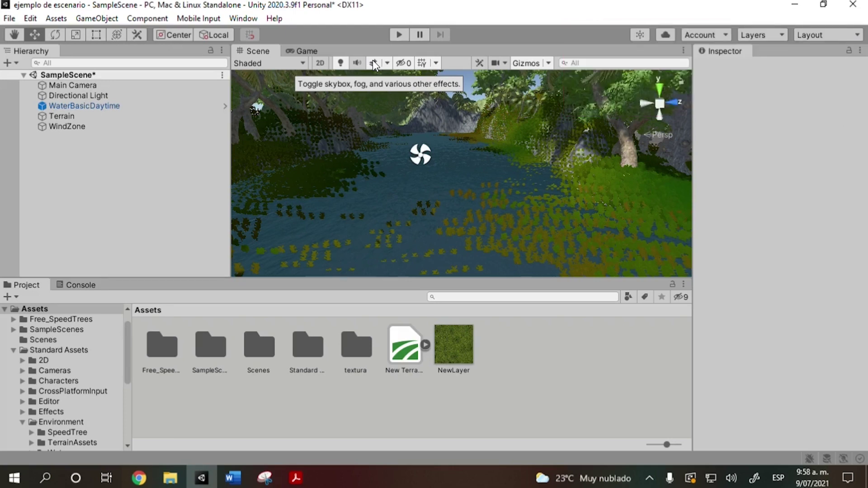
Delete the existing WindZone and add a new Wind Zone 3D object to the scene.
{"action": "left_click", "coordinate": [421, 156]}
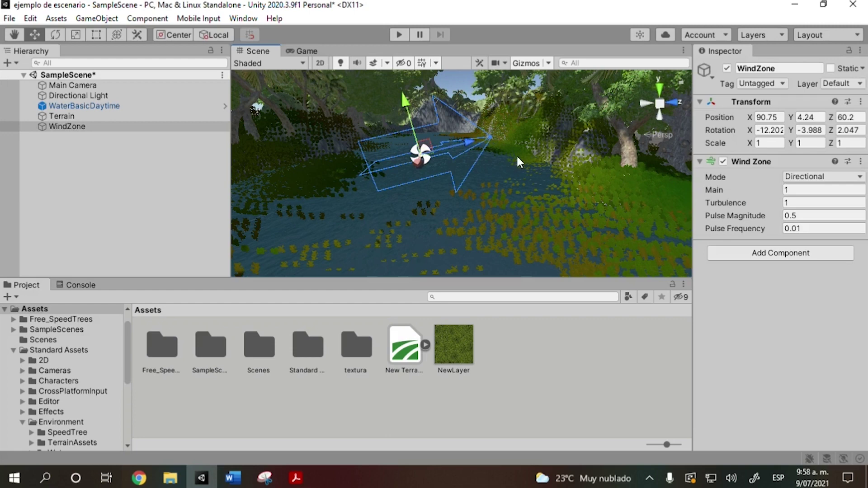
{"action": "key", "text": "Delete"}
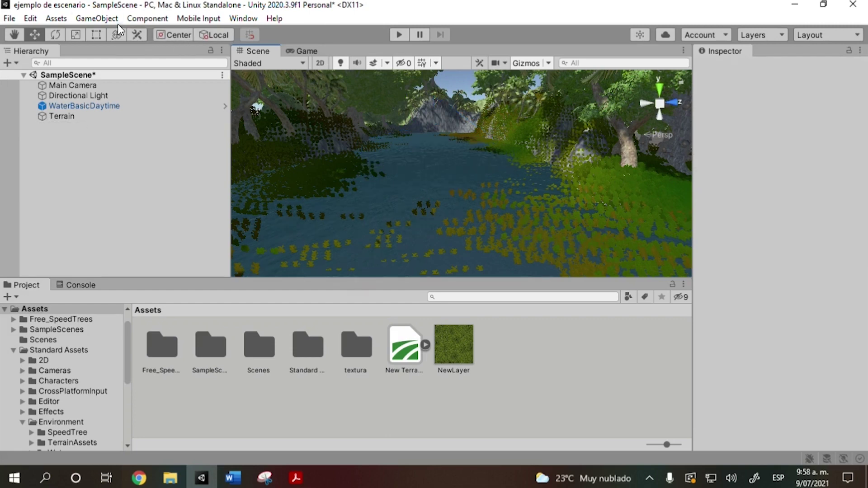
{"action": "left_click", "coordinate": [98, 21]}
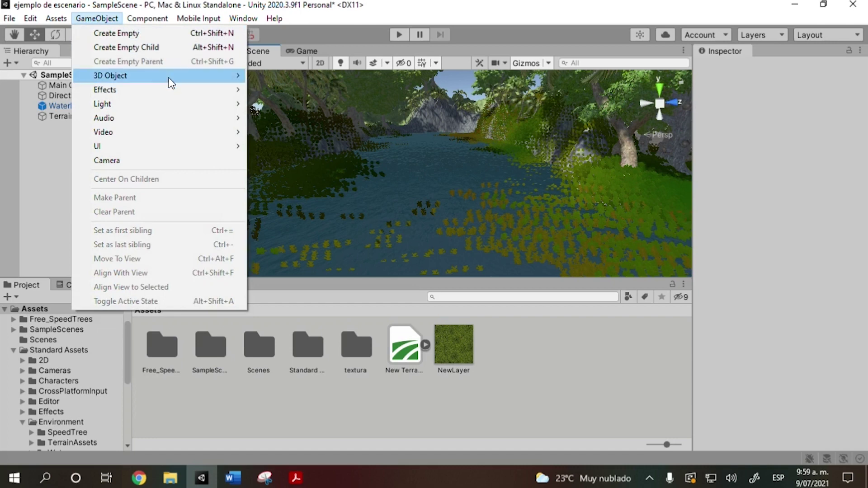
{"action": "mouse_move", "coordinate": [172, 83]}
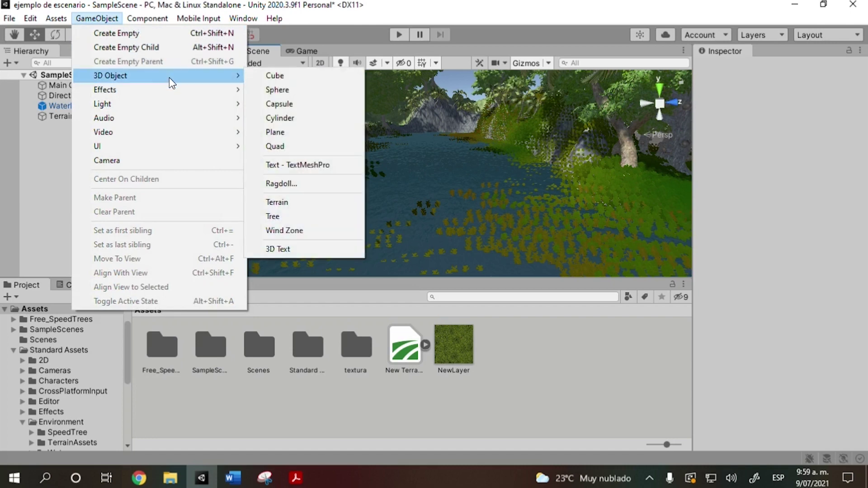
{"action": "left_click", "coordinate": [329, 229]}
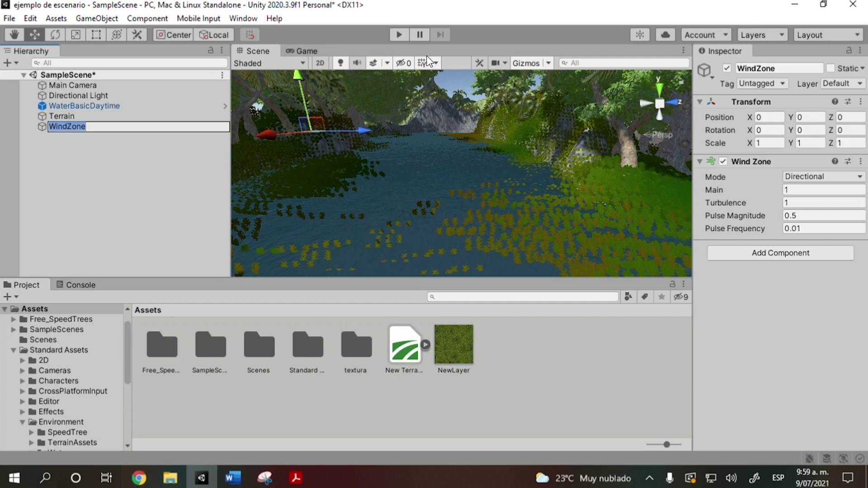
Run the scene and move the wind zone over the water to about X 82.5, Y 3.13, Z 52.5 in the Scene view.
{"action": "left_click", "coordinate": [398, 35]}
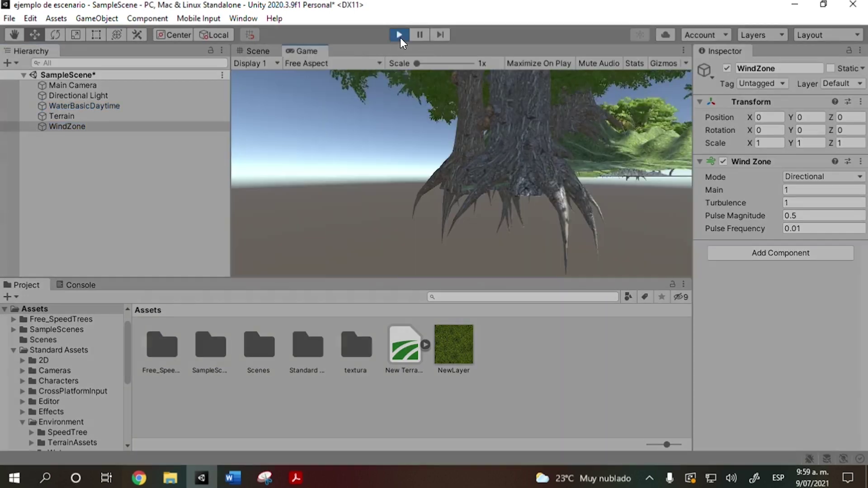
{"action": "left_click", "coordinate": [249, 50]}
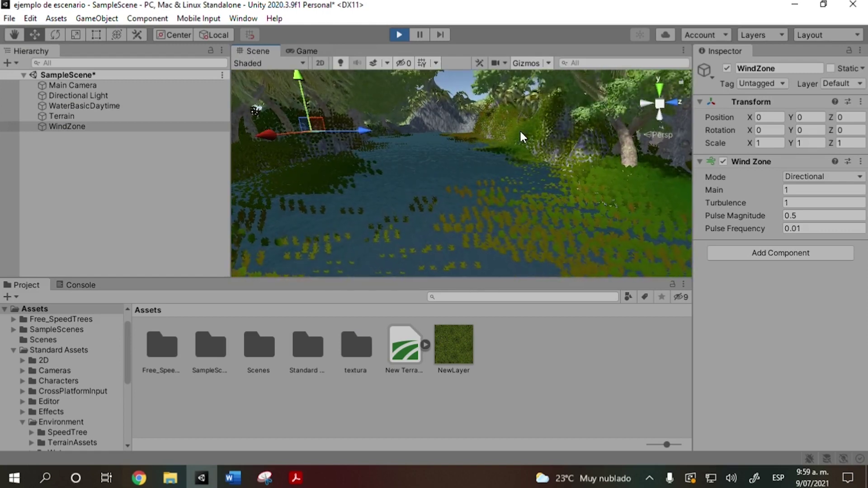
{"action": "left_click_drag", "start_coordinate": [360, 130], "coordinate": [468, 130]}
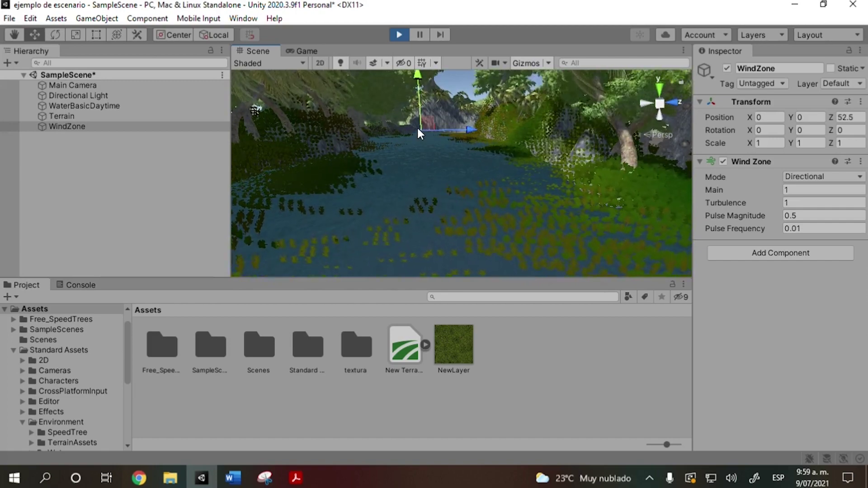
{"action": "left_click_drag", "start_coordinate": [463, 108], "coordinate": [423, 191], "text": "alt"}
{"action": "scroll", "coordinate": [427, 188], "scroll_direction": "up", "scroll_amount": 5}
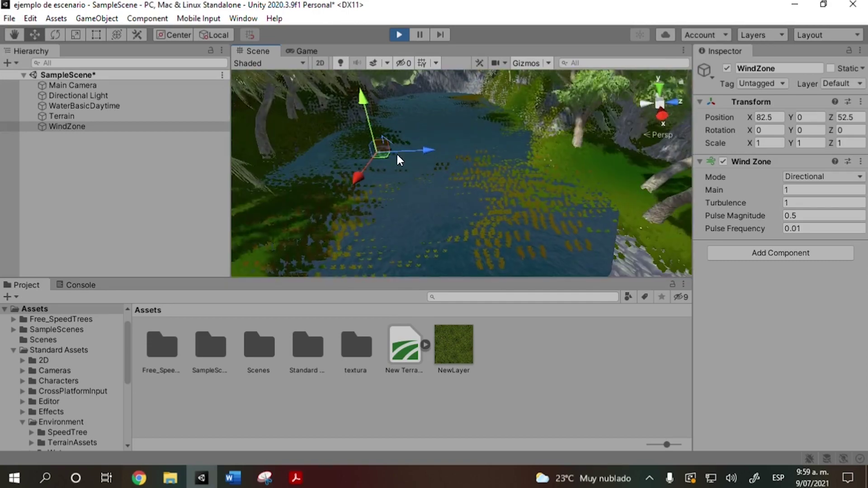
{"action": "left_click_drag", "start_coordinate": [357, 89], "coordinate": [356, 70]}
Change the wind zone's mode to Spherical.
{"action": "scroll", "coordinate": [410, 139], "scroll_direction": "up", "scroll_amount": 3}
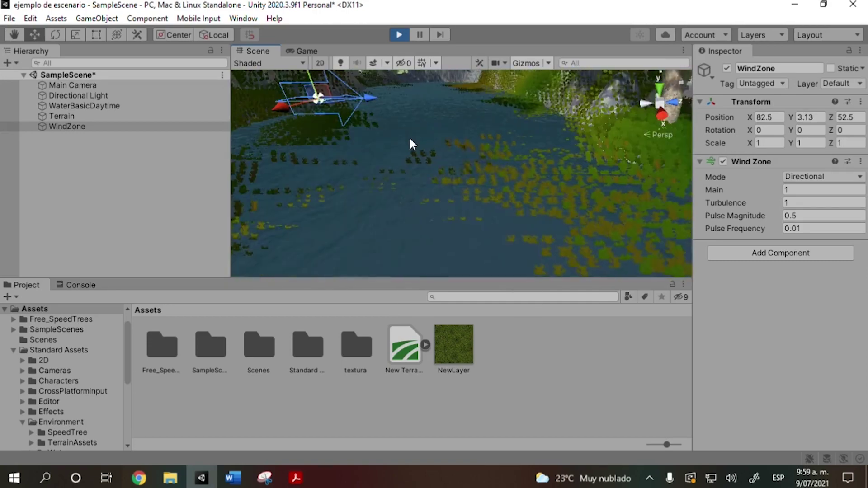
{"action": "scroll", "coordinate": [472, 139], "scroll_direction": "up", "scroll_amount": 3}
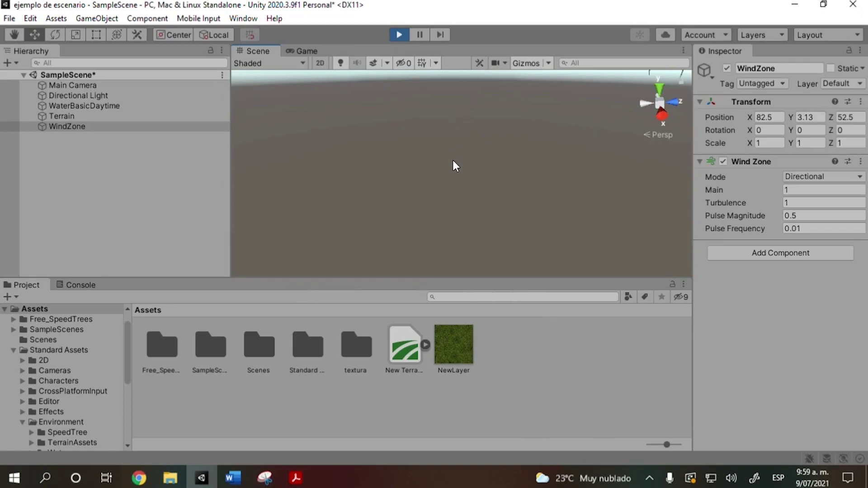
{"action": "scroll", "coordinate": [454, 165], "scroll_direction": "down", "scroll_amount": 5}
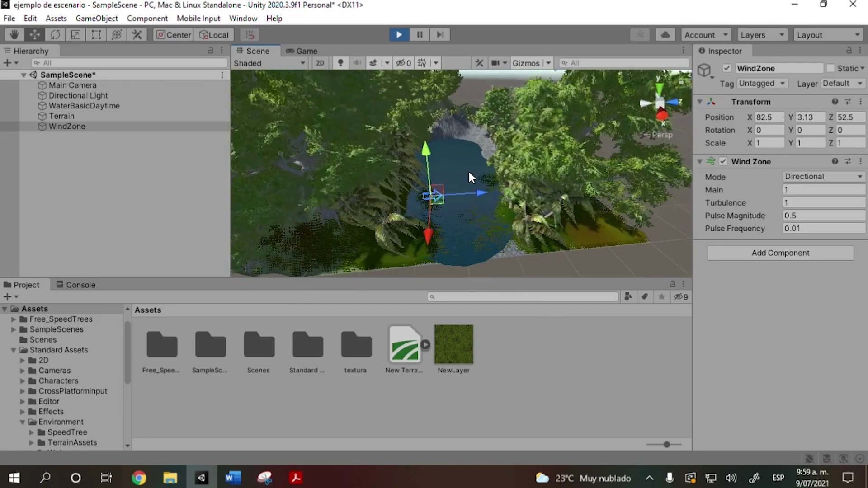
{"action": "scroll", "coordinate": [473, 200], "scroll_direction": "up", "scroll_amount": 1}
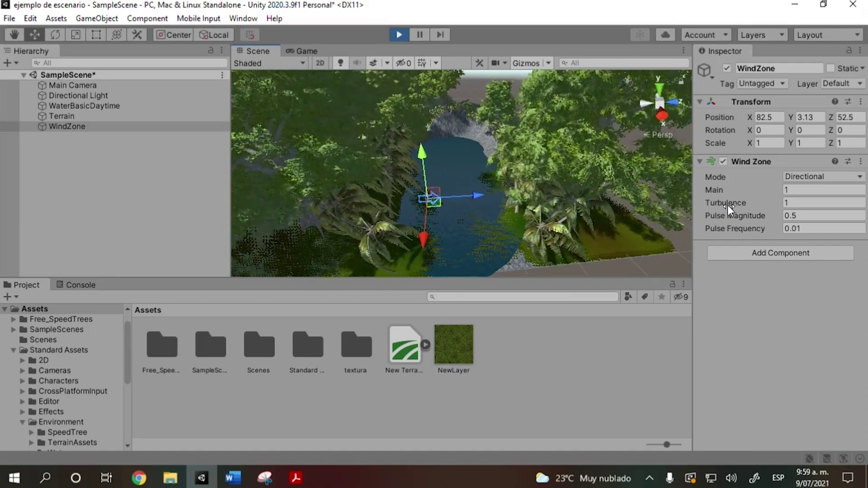
{"action": "left_click", "coordinate": [841, 178]}
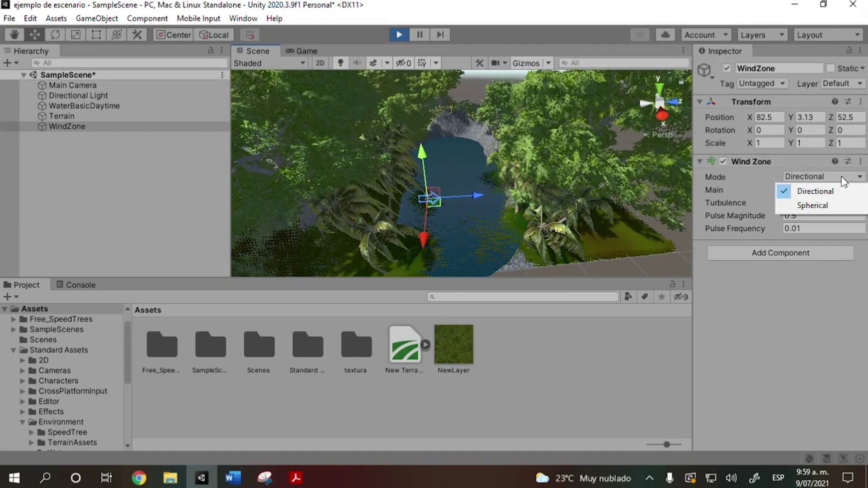
{"action": "left_click", "coordinate": [829, 204]}
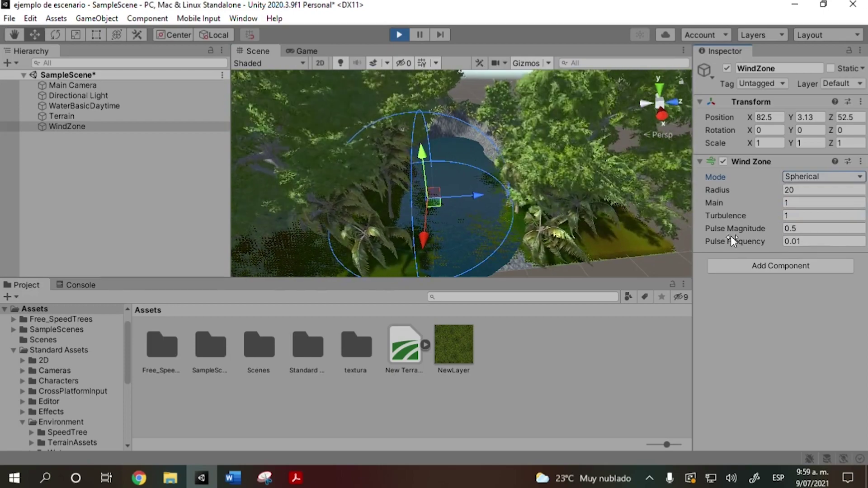
Set the wind zone's turbulence to 0.3 and its pulse magnitude to 0.2.
{"action": "left_click", "coordinate": [797, 213]}
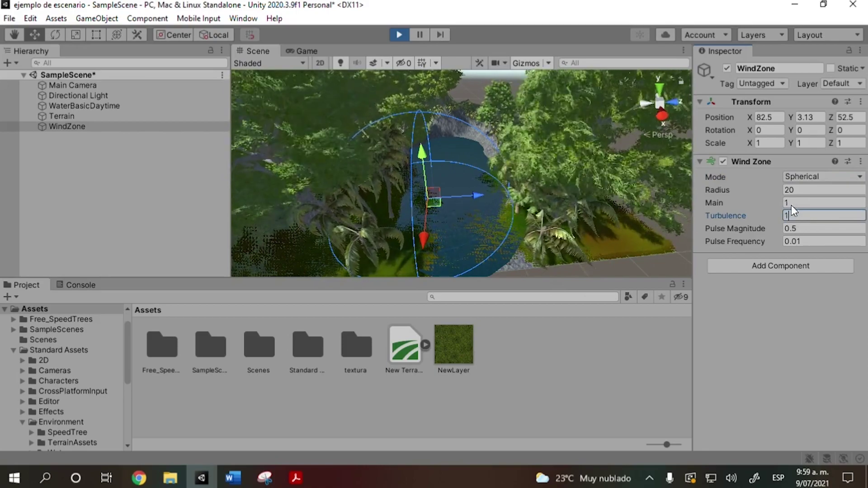
{"action": "type", "text": "0"}
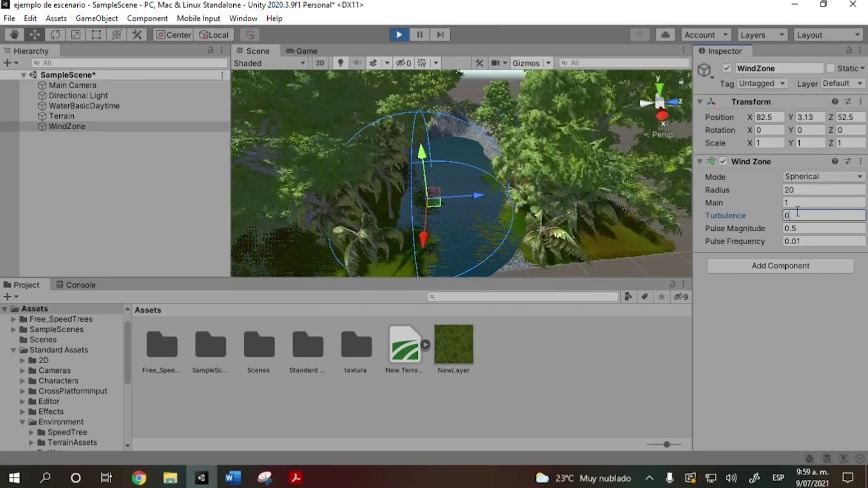
{"action": "type", "text": ".3"}
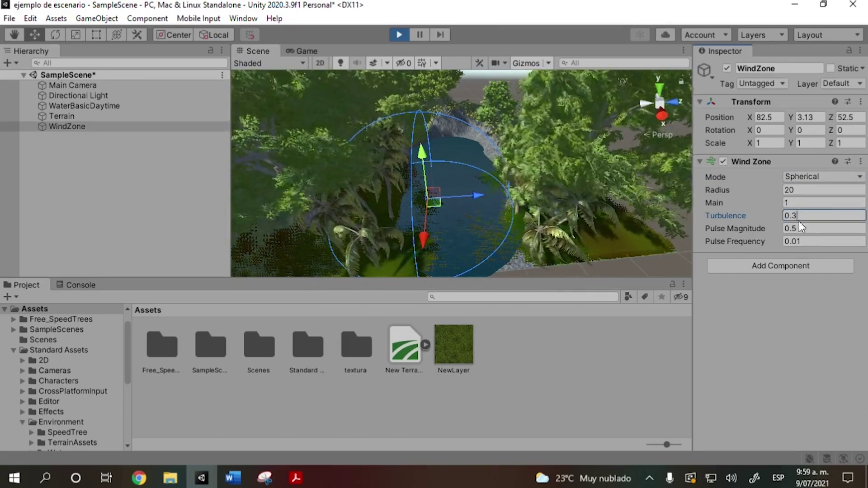
{"action": "left_click", "coordinate": [815, 230]}
{"action": "left_click", "coordinate": [815, 229]}
{"action": "double_click", "coordinate": [798, 228]}
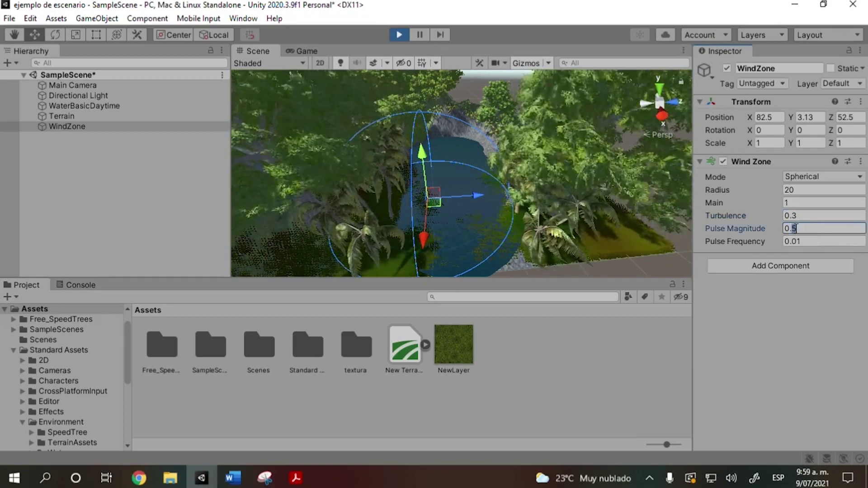
{"action": "type", "text": "2"}
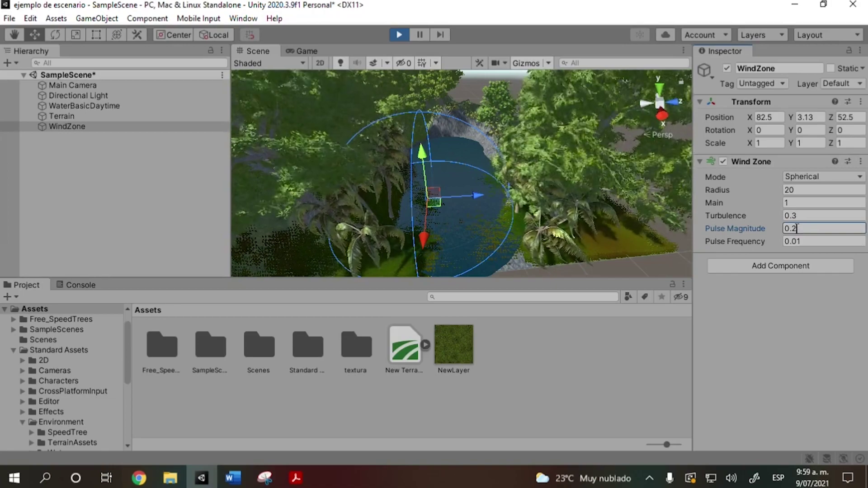
Try a wind zone radius of 5, then reduce it to 2.
{"action": "left_click", "coordinate": [801, 189]}
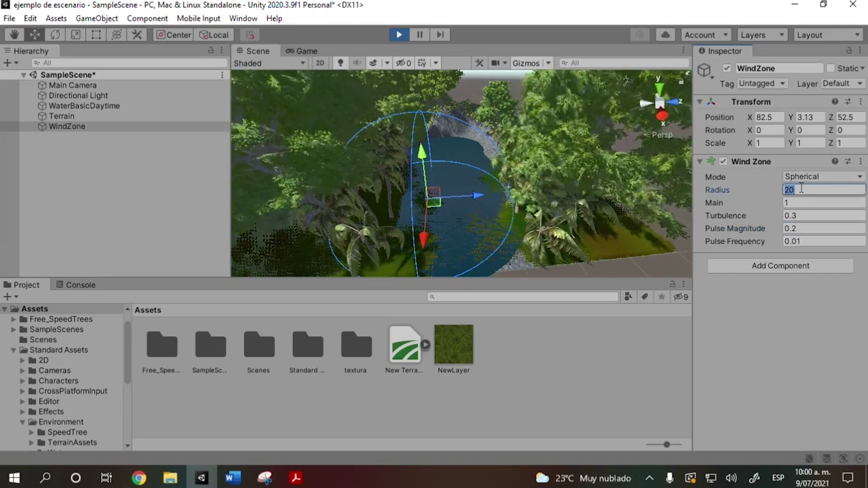
{"action": "type", "text": "5"}
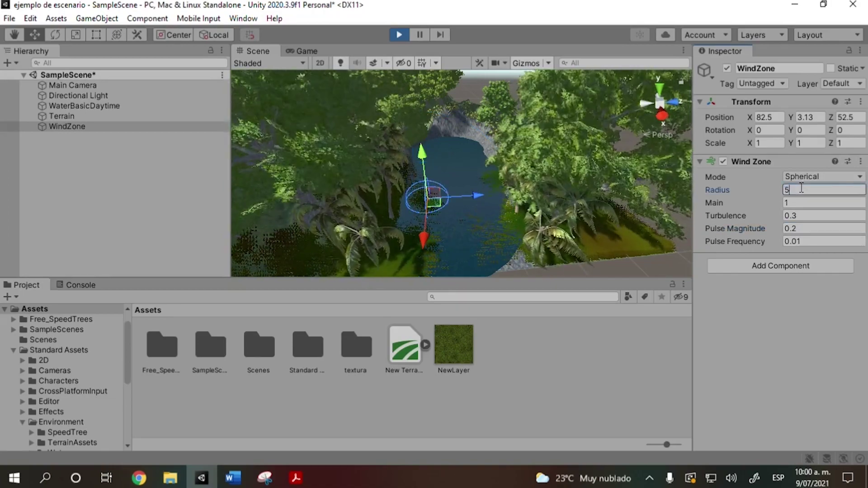
{"action": "key", "text": "BackSpace"}
{"action": "type", "text": "2"}
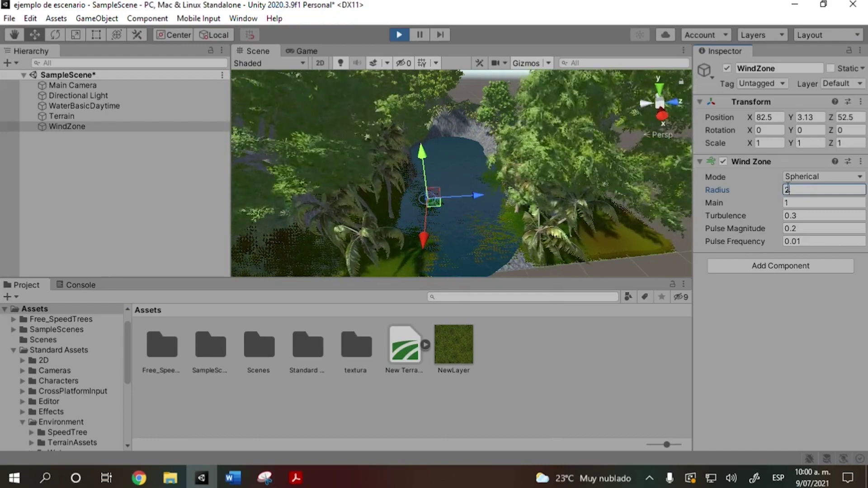
Restart the scene's play mode and move the wind zone over the water to about X 96.4, Y 10.2, Z 57.6 in the Scene view.
{"action": "left_click", "coordinate": [397, 34]}
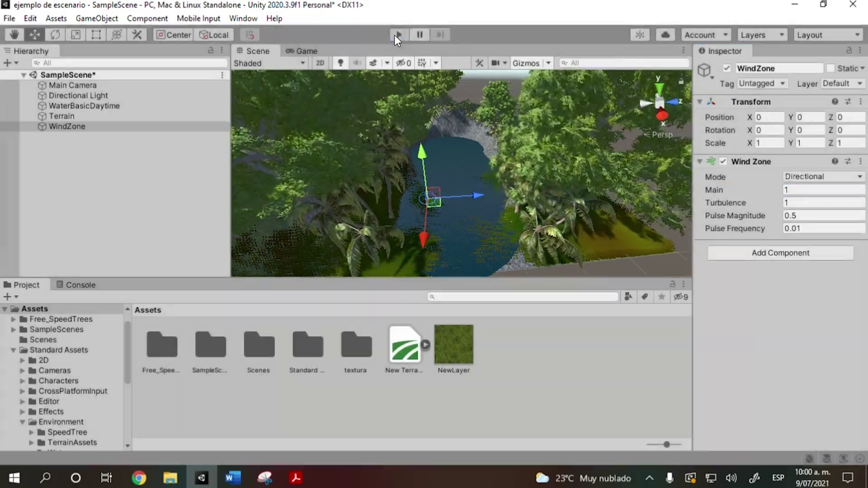
{"action": "left_click", "coordinate": [397, 34]}
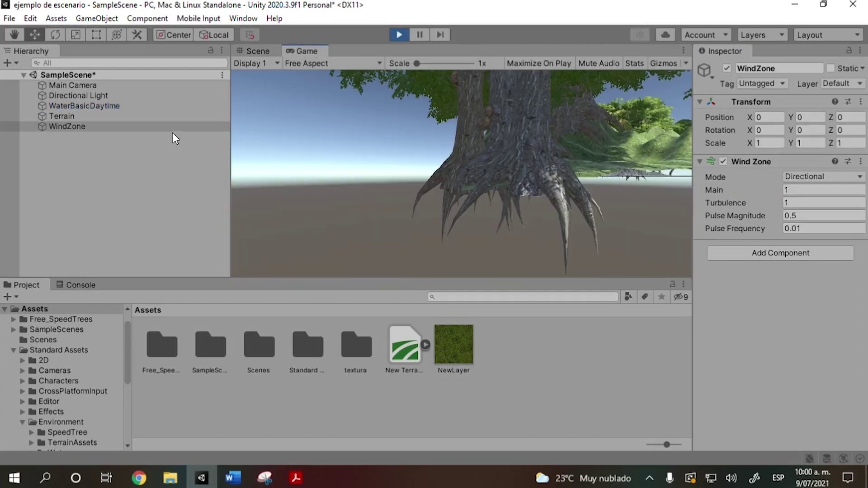
{"action": "left_click", "coordinate": [254, 51]}
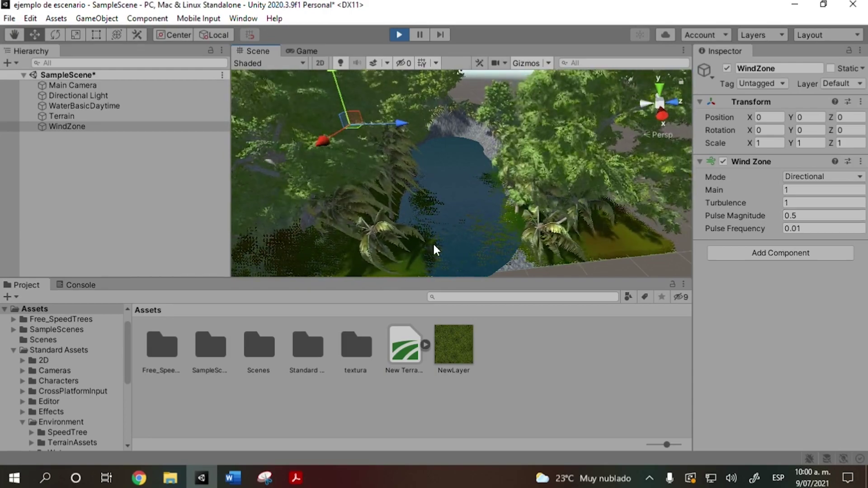
{"action": "left_click_drag", "start_coordinate": [355, 127], "coordinate": [464, 216]}
{"action": "left_click_drag", "start_coordinate": [446, 131], "coordinate": [505, 140]}
{"action": "left_click_drag", "start_coordinate": [500, 210], "coordinate": [446, 207], "text": "alt"}
Switch the wind zone to Spherical mode and set its radius to 3.
{"action": "left_click", "coordinate": [824, 177]}
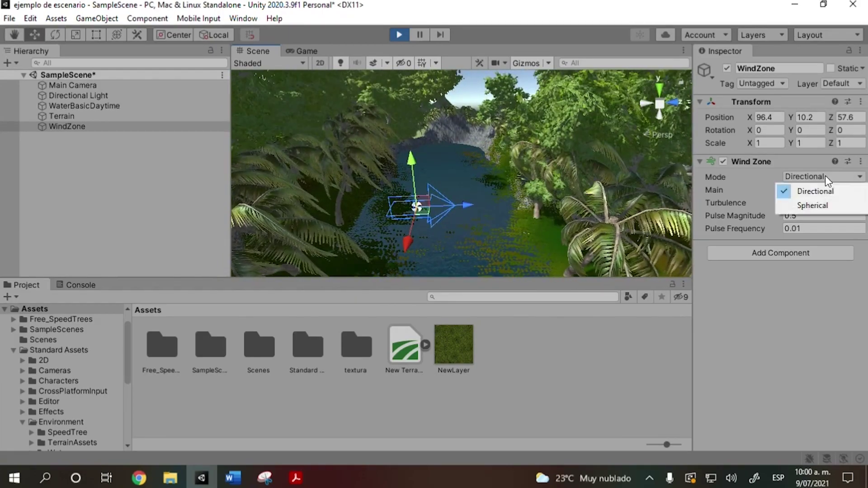
{"action": "left_click", "coordinate": [814, 205]}
{"action": "left_click_drag", "start_coordinate": [436, 163], "coordinate": [455, 183], "text": "alt"}
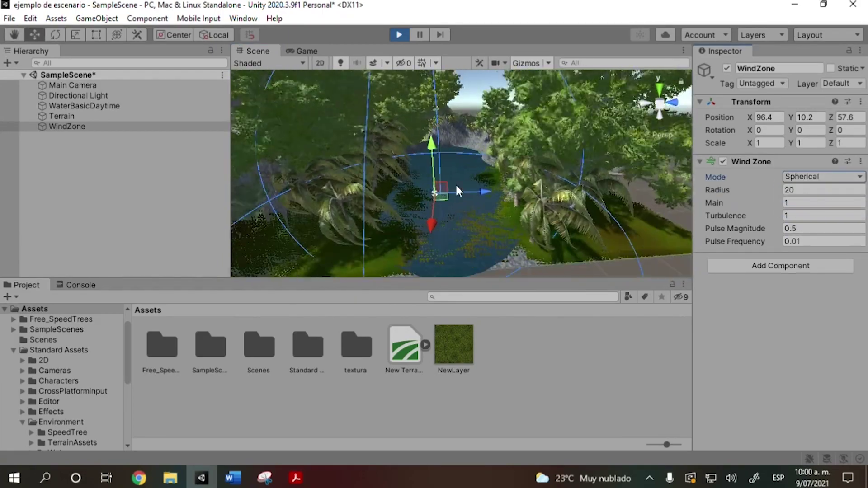
{"action": "scroll", "coordinate": [457, 185], "scroll_direction": "down", "scroll_amount": 10}
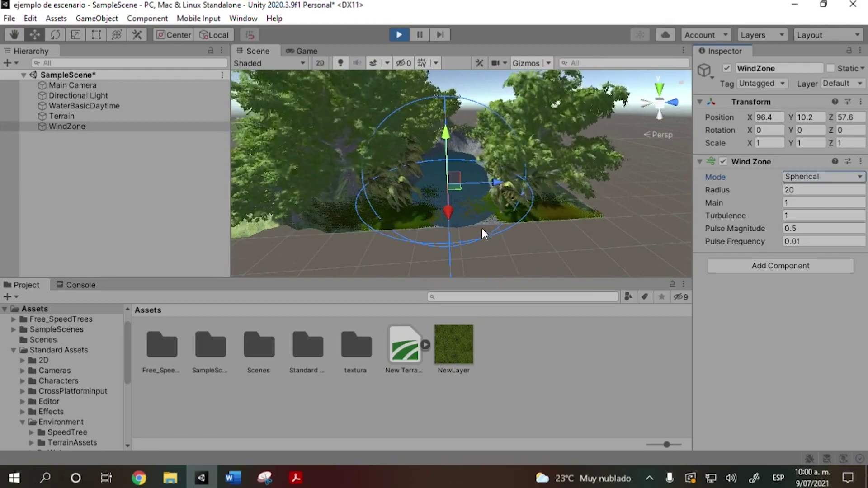
{"action": "left_click", "coordinate": [804, 190]}
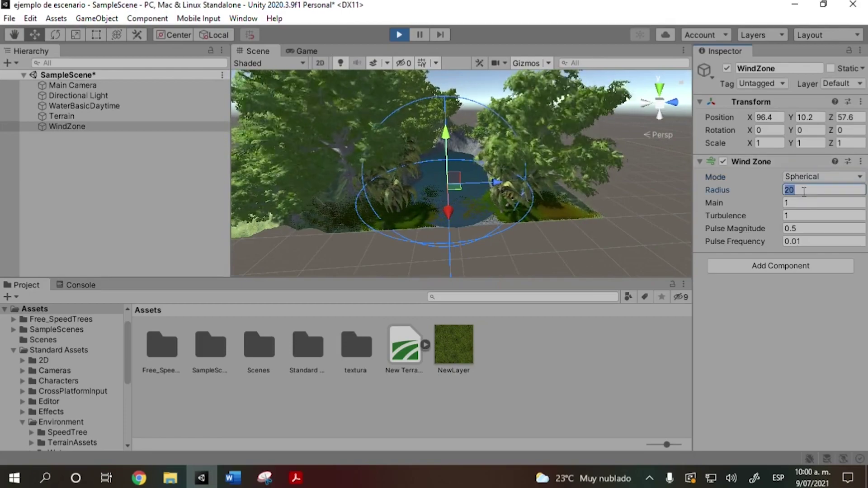
{"action": "type", "text": "3"}
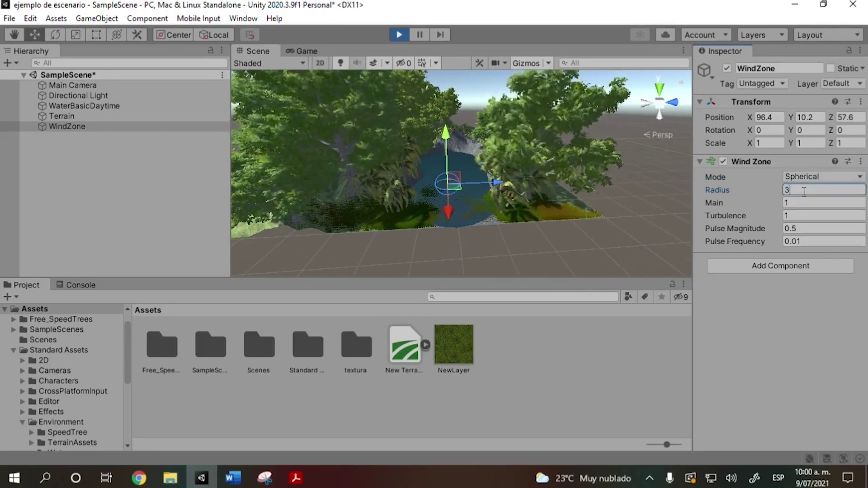
Set the wind zone's main strength, turbulence and pulse magnitude to 0.2 each.
{"action": "left_click", "coordinate": [809, 203]}
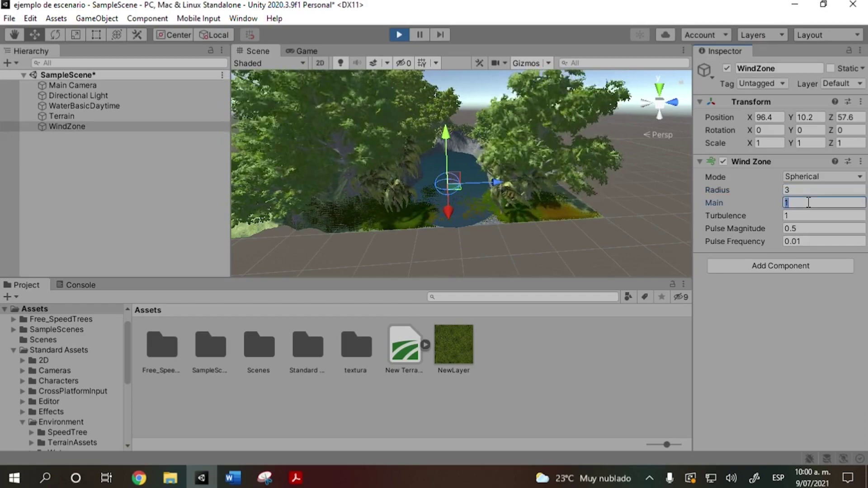
{"action": "type", "text": "0.2"}
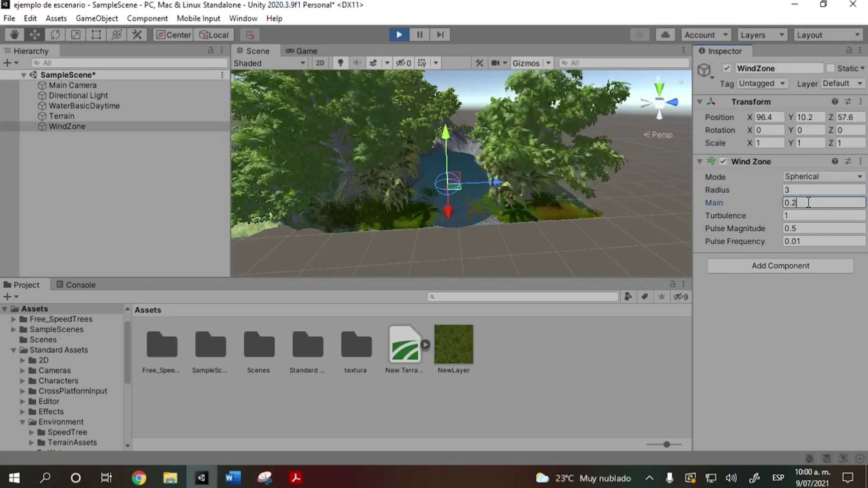
{"action": "left_click", "coordinate": [805, 216]}
{"action": "type", "text": "0.2"}
{"action": "left_click", "coordinate": [815, 228]}
{"action": "left_click_drag", "start_coordinate": [815, 228], "coordinate": [796, 234]}
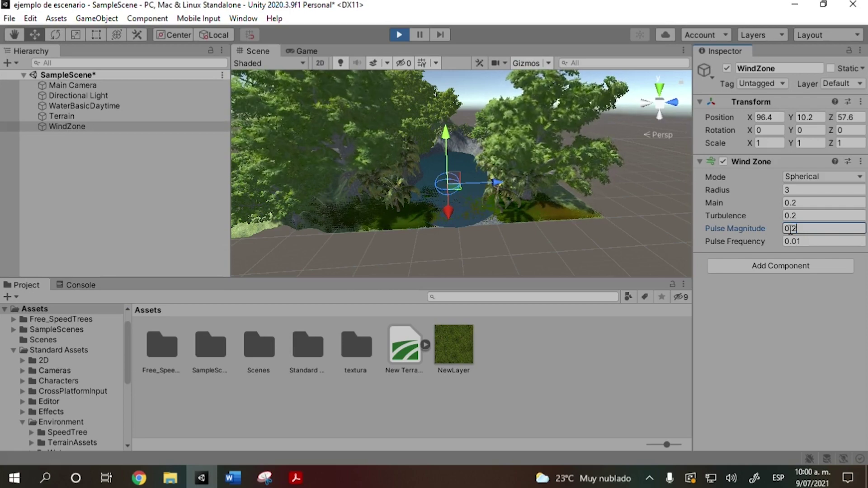
Set the wind zone's radius to 50 so that it covers the trees around the water.
{"action": "scroll", "coordinate": [464, 137], "scroll_direction": "up", "scroll_amount": 5}
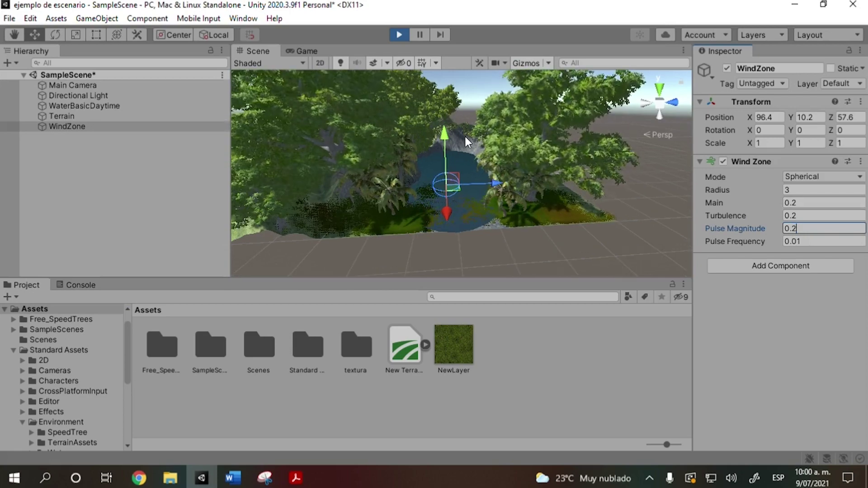
{"action": "middle_click_drag", "start_coordinate": [490, 132], "coordinate": [531, 146]}
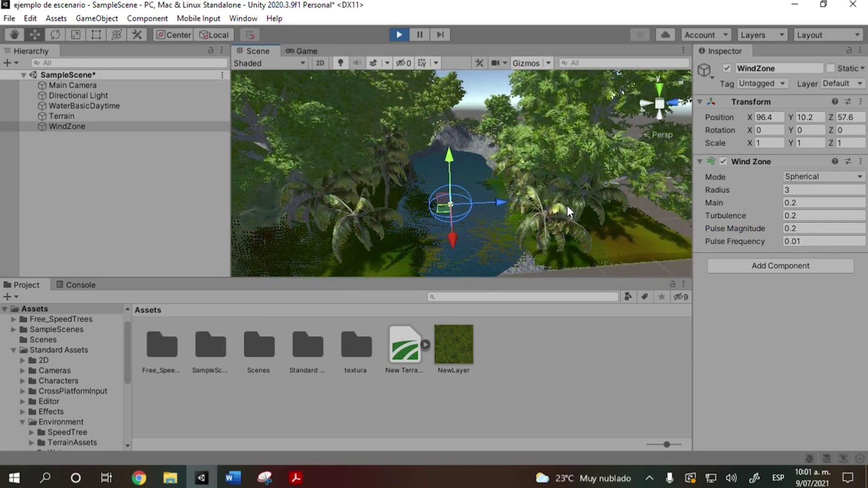
{"action": "type", "text": "50"}
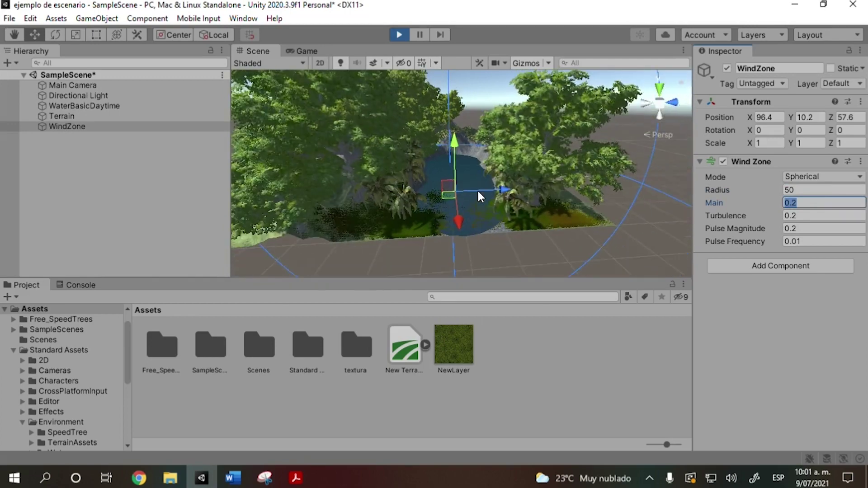
Set the wind zone's main strength, turbulence and pulse magnitude to 1 each.
{"action": "left_click_drag", "start_coordinate": [486, 118], "coordinate": [463, 287], "text": "alt"}
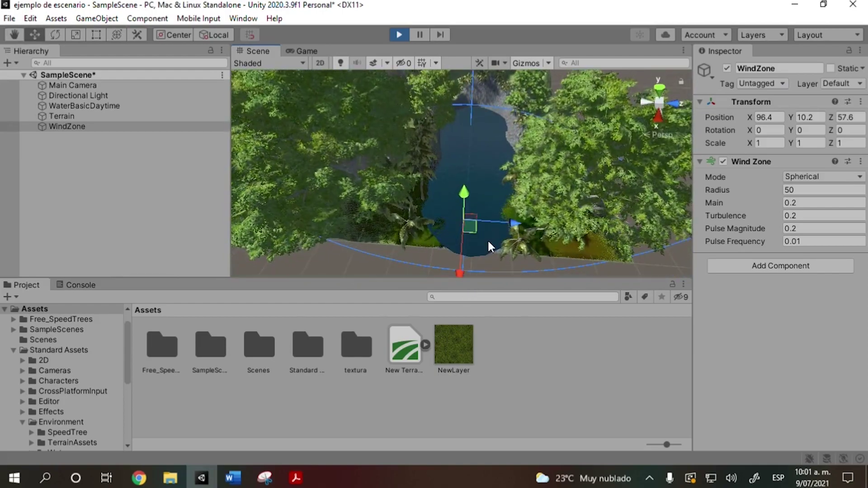
{"action": "mouse_move", "coordinate": [500, 231]}
{"action": "middle_mouse_down"}
{"action": "mouse_move", "coordinate": [511, 195]}
{"action": "mouse_move", "coordinate": [497, 243]}
{"action": "middle_mouse_up"}
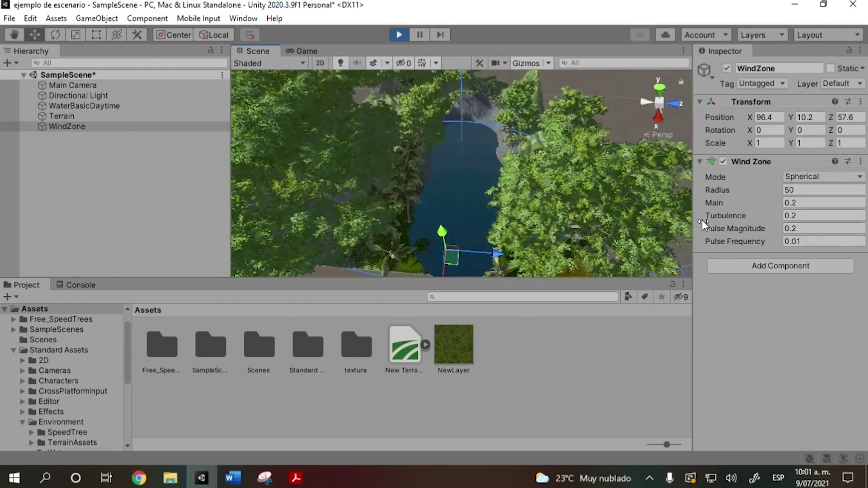
{"action": "left_click_drag", "start_coordinate": [509, 184], "coordinate": [498, 198], "text": "alt"}
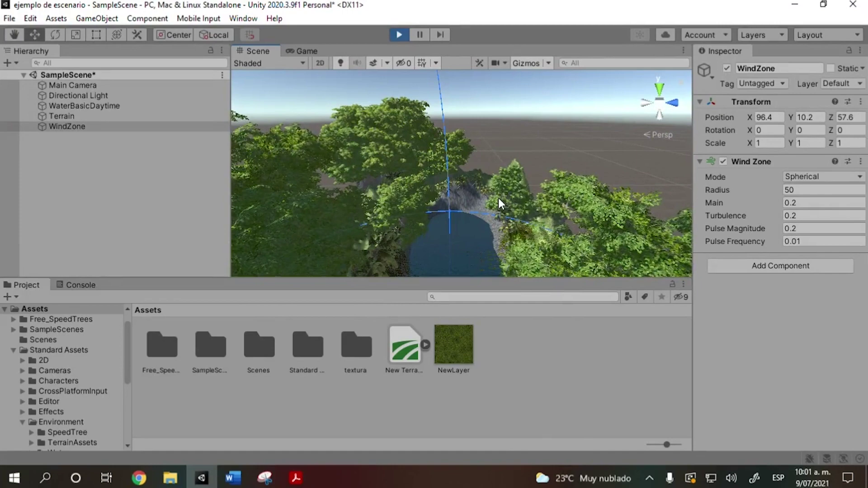
{"action": "middle_click_drag", "start_coordinate": [499, 221], "coordinate": [487, 147]}
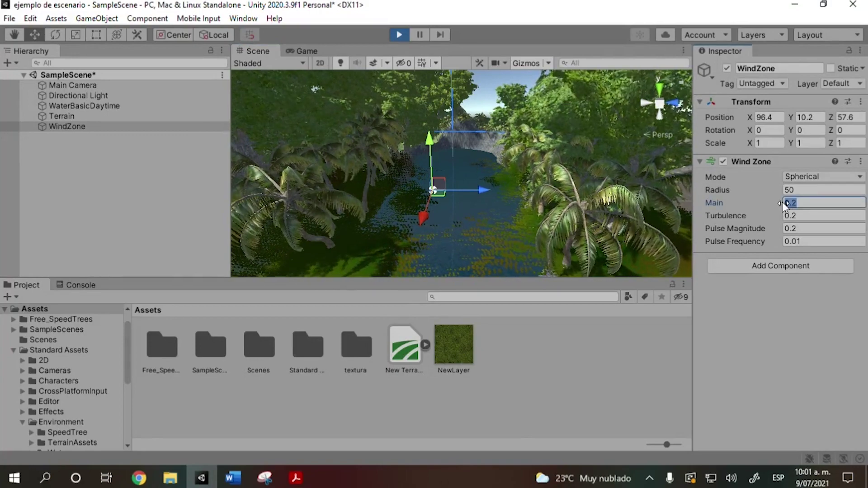
{"action": "left_click", "coordinate": [798, 224]}
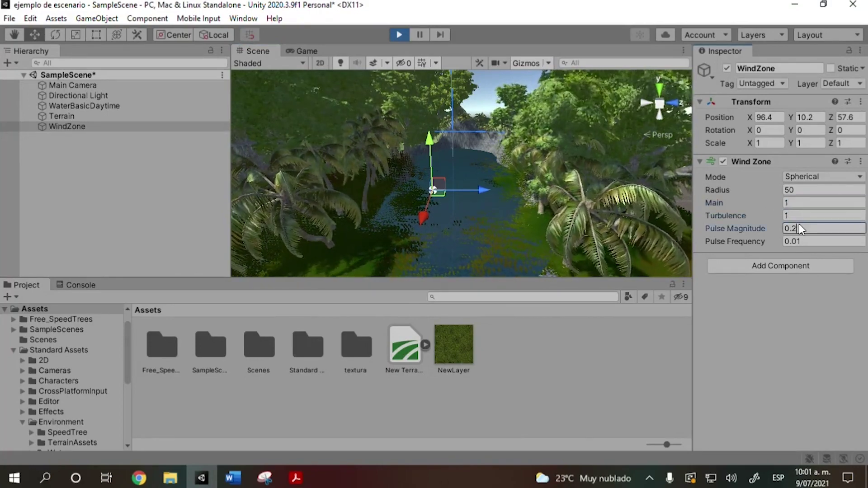
{"action": "type", "text": "1"}
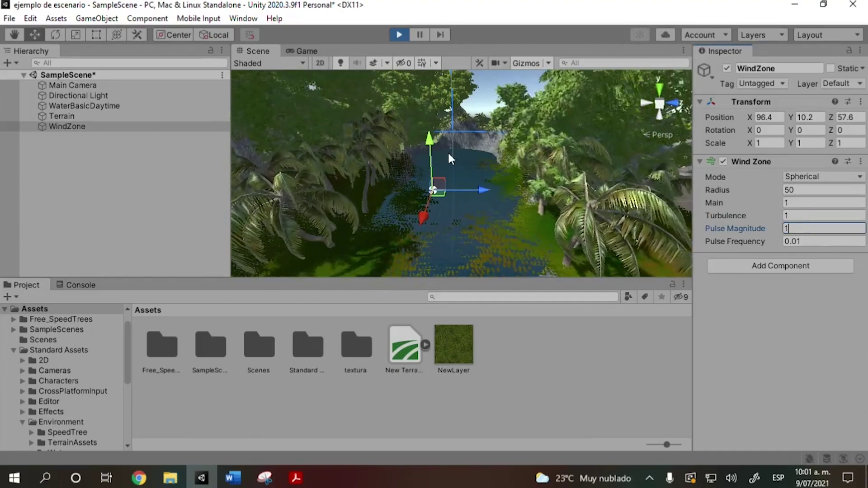
Shift the wind zone along its Z axis to about 58.41, keeping the Spherical mode.
{"action": "mouse_move", "coordinate": [479, 193]}
{"action": "left_mouse_down"}
{"action": "mouse_move", "coordinate": [526, 186]}
{"action": "mouse_move", "coordinate": [486, 182]}
{"action": "left_mouse_up"}
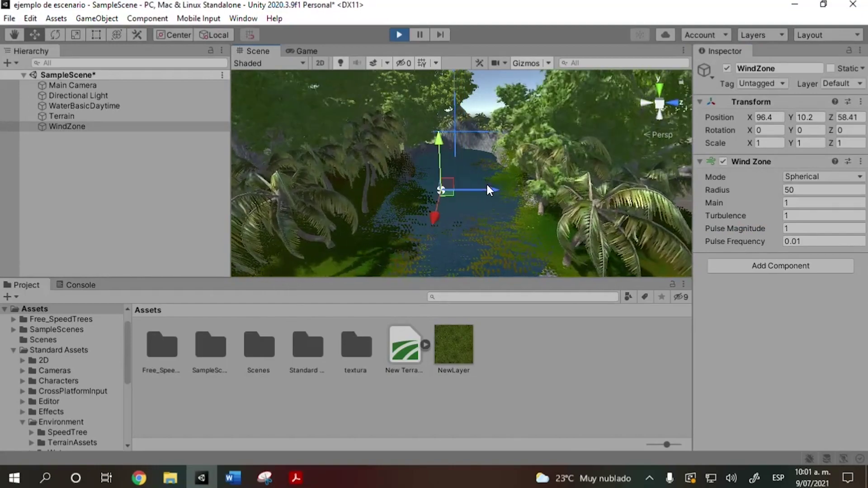
{"action": "left_click", "coordinate": [812, 176]}
{"action": "left_click", "coordinate": [766, 182]}
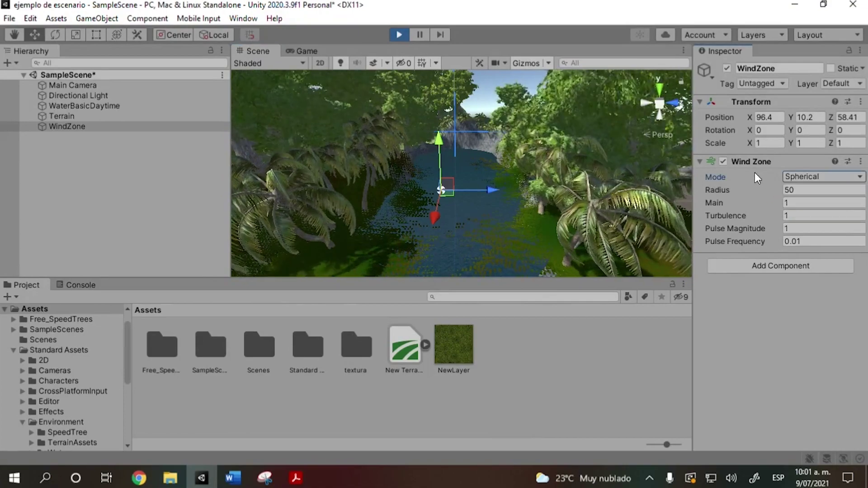
Examine how the wind moves the palms and trees along the water in the running scene.
{"action": "mouse_move", "coordinate": [486, 156]}
{"action": "middle_mouse_down"}
{"action": "mouse_move", "coordinate": [508, 137]}
{"action": "mouse_move", "coordinate": [500, 153]}
{"action": "middle_mouse_up"}
{"action": "scroll", "coordinate": [532, 184], "scroll_direction": "up", "scroll_amount": 2}
{"action": "scroll", "coordinate": [532, 184], "scroll_direction": "up", "scroll_amount": 1}
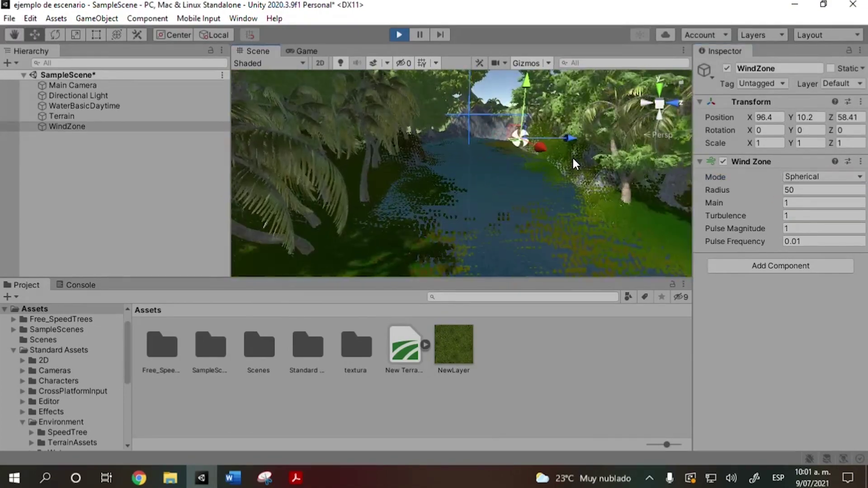
{"action": "middle_click_drag", "start_coordinate": [573, 158], "coordinate": [549, 176]}
{"action": "scroll", "coordinate": [497, 154], "scroll_direction": "down", "scroll_amount": 3}
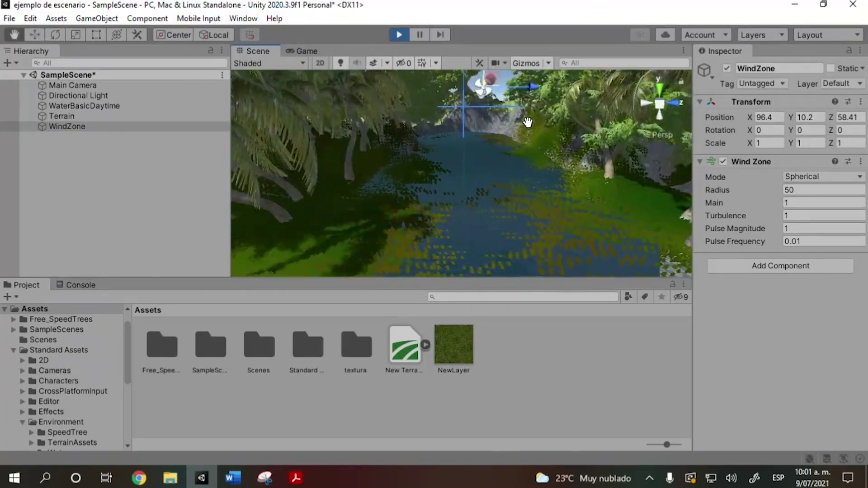